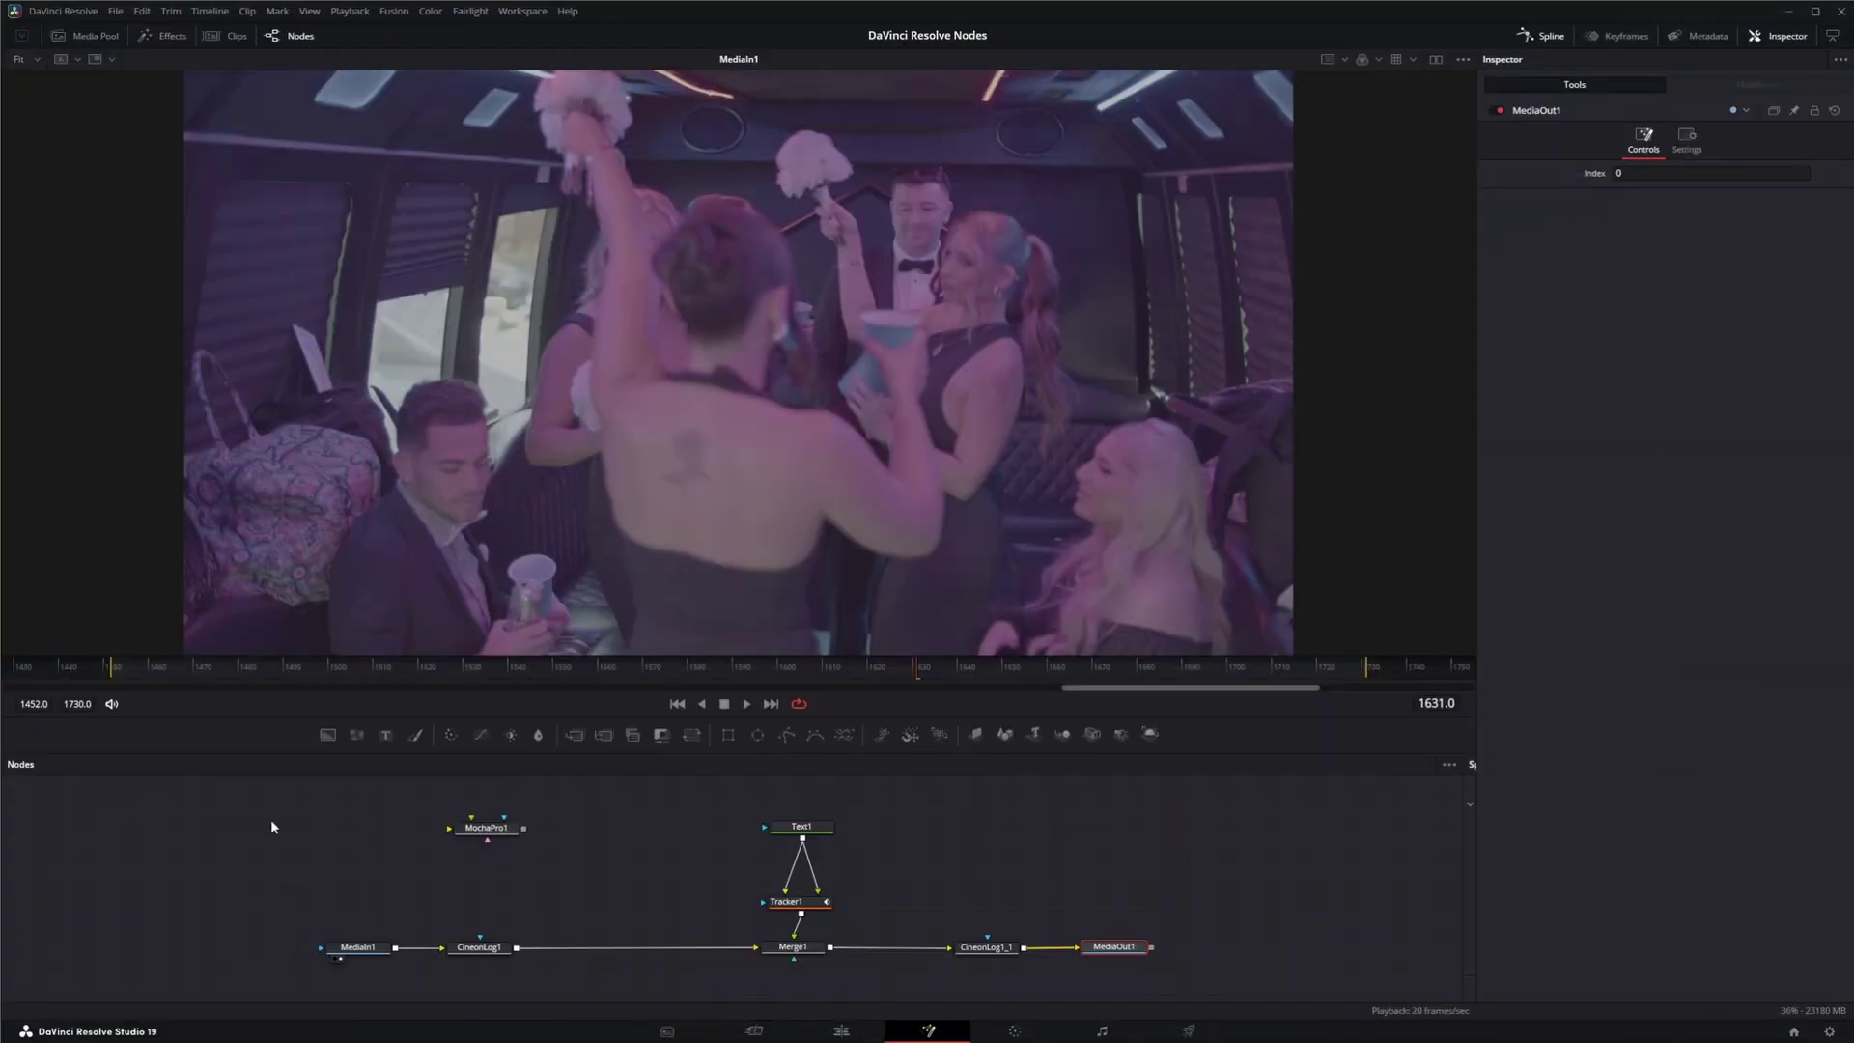
Step: Inspect the MediaIn1 and MochaPro1 nodes and scrub back through the clip
{"action": "left_click_drag", "start_coordinate": [266, 802], "coordinate": [1157, 983]}
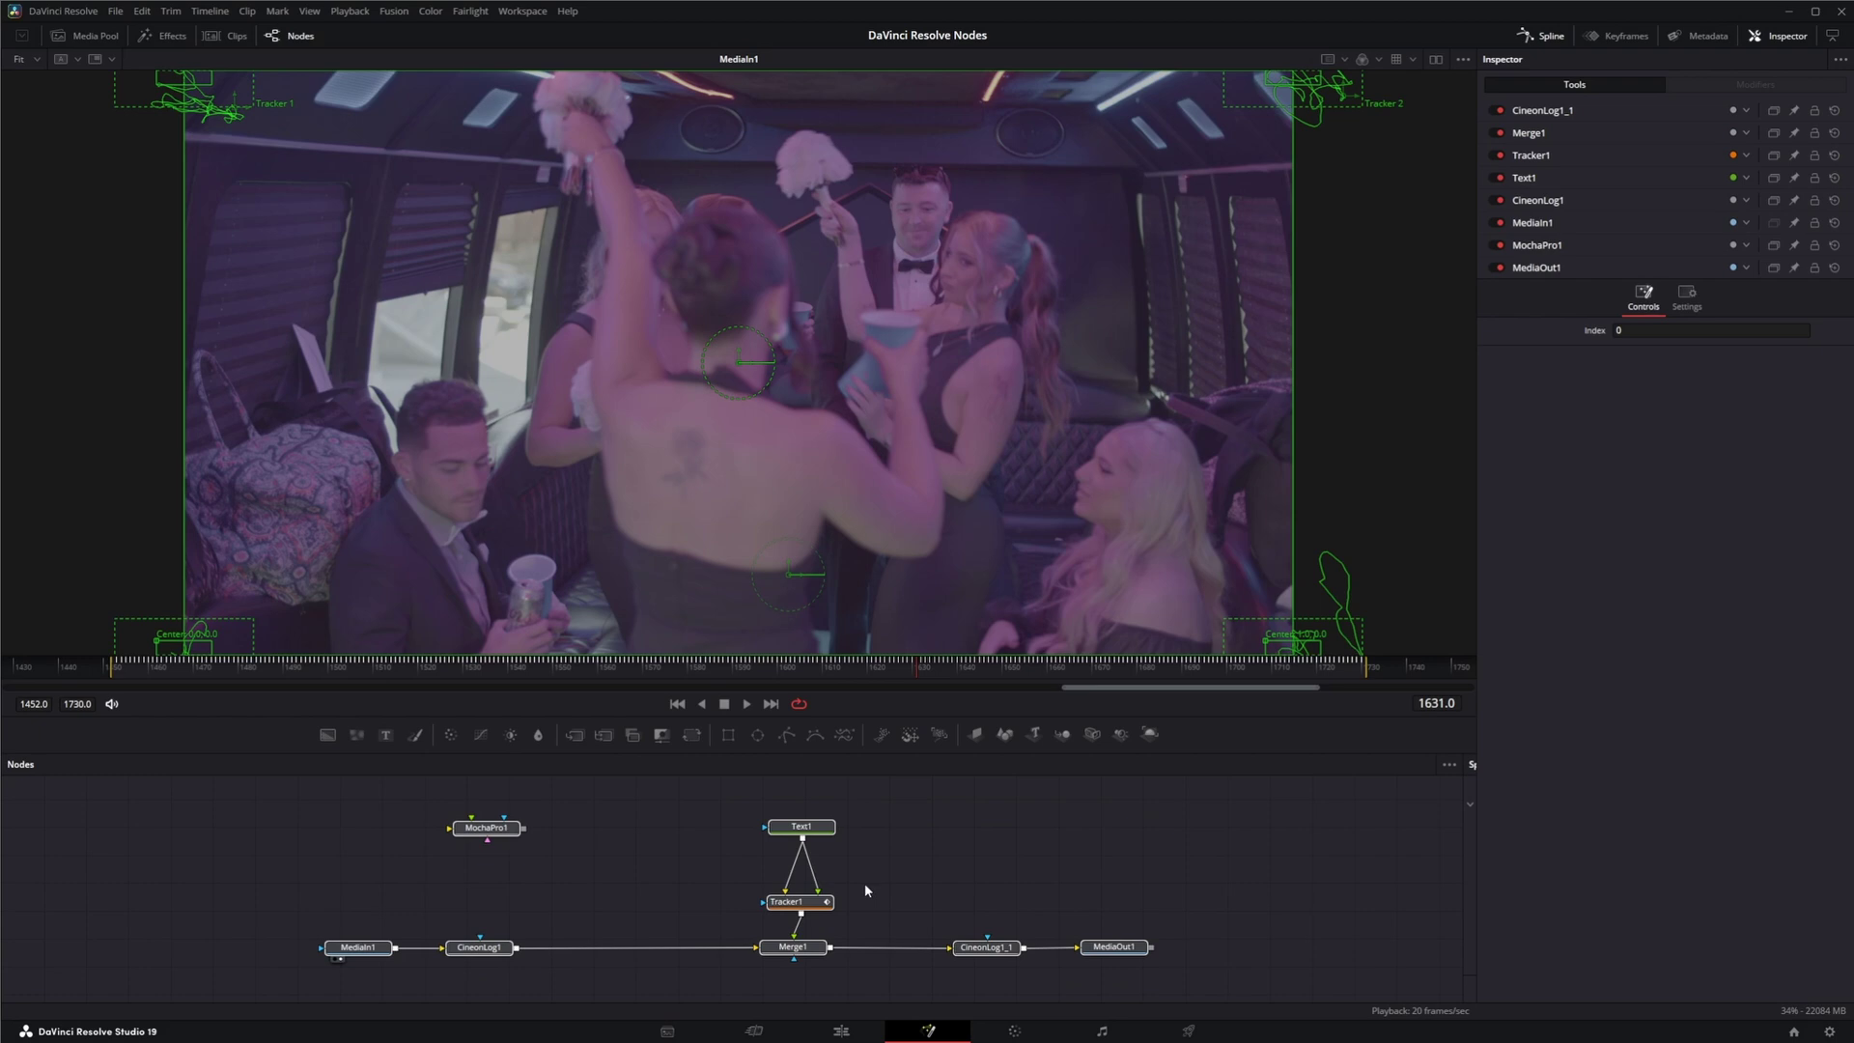
{"action": "left_click", "coordinate": [552, 979]}
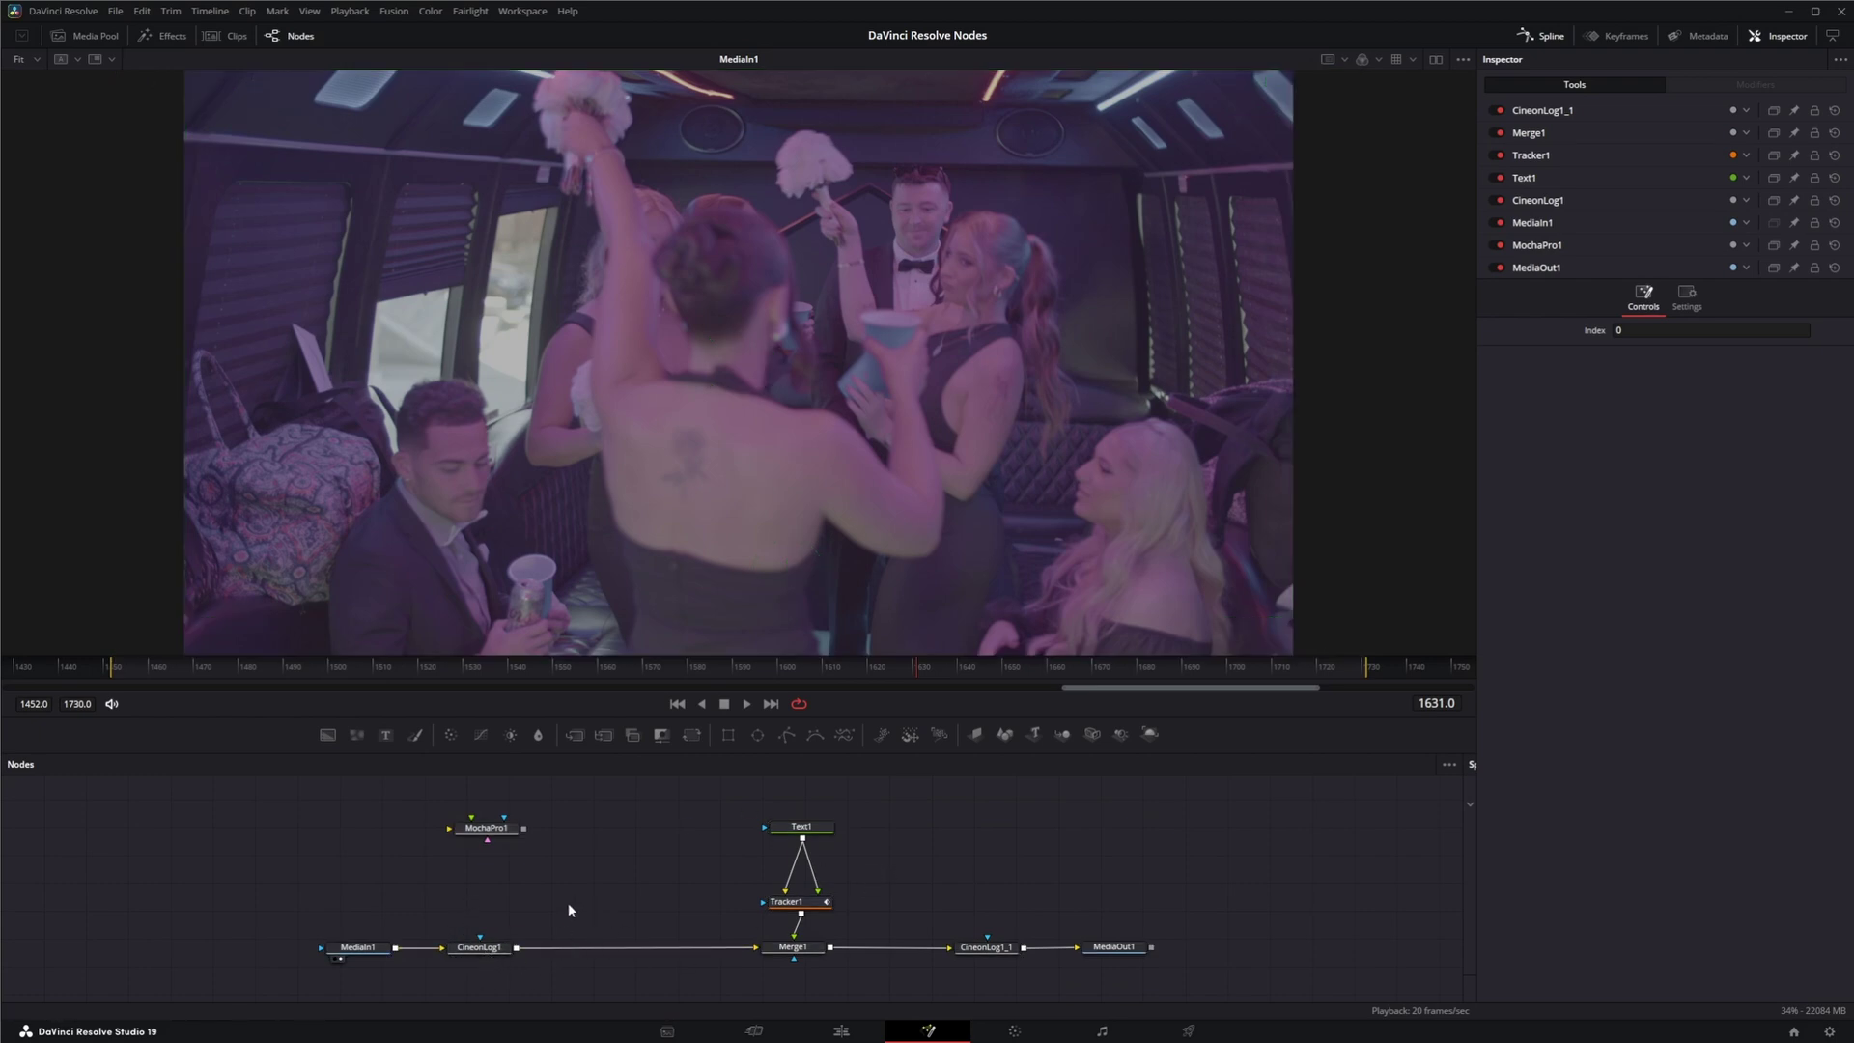
{"action": "left_click", "coordinate": [369, 950]}
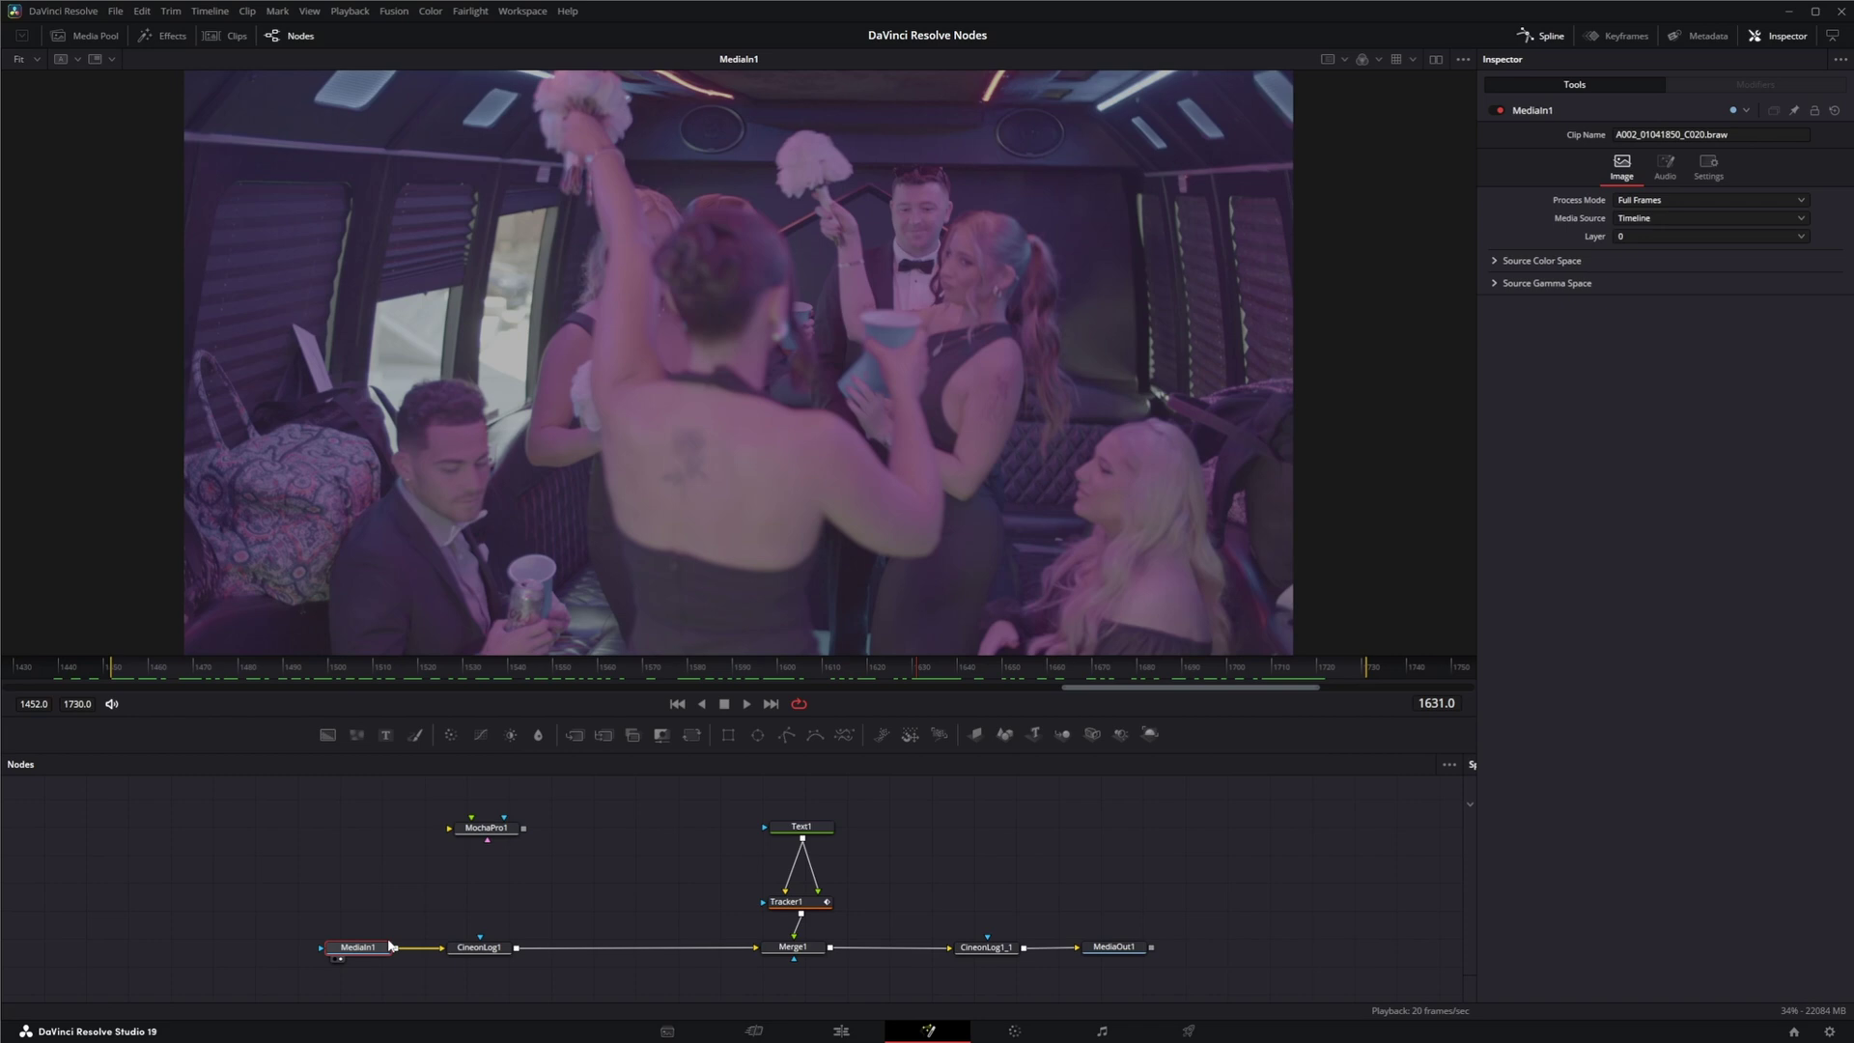
{"action": "left_click_drag", "start_coordinate": [368, 951], "coordinate": [363, 951]}
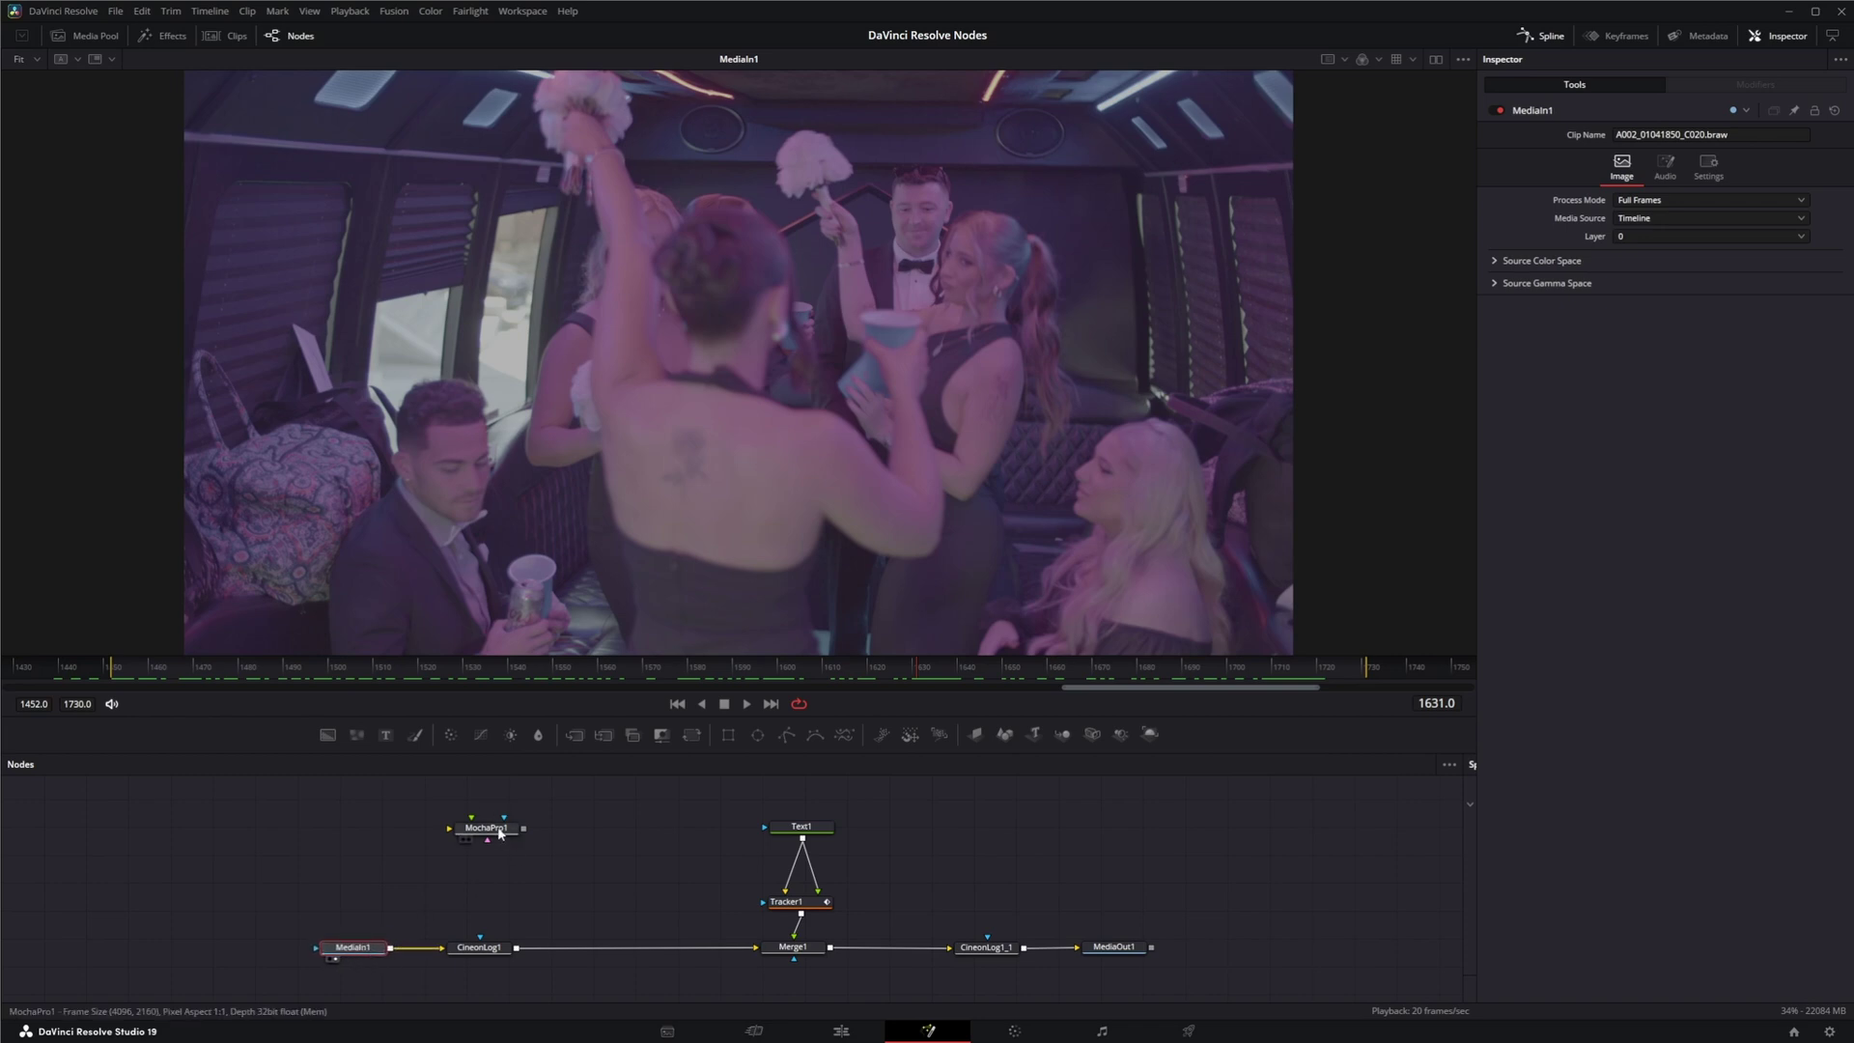
{"action": "left_click", "coordinate": [486, 827]}
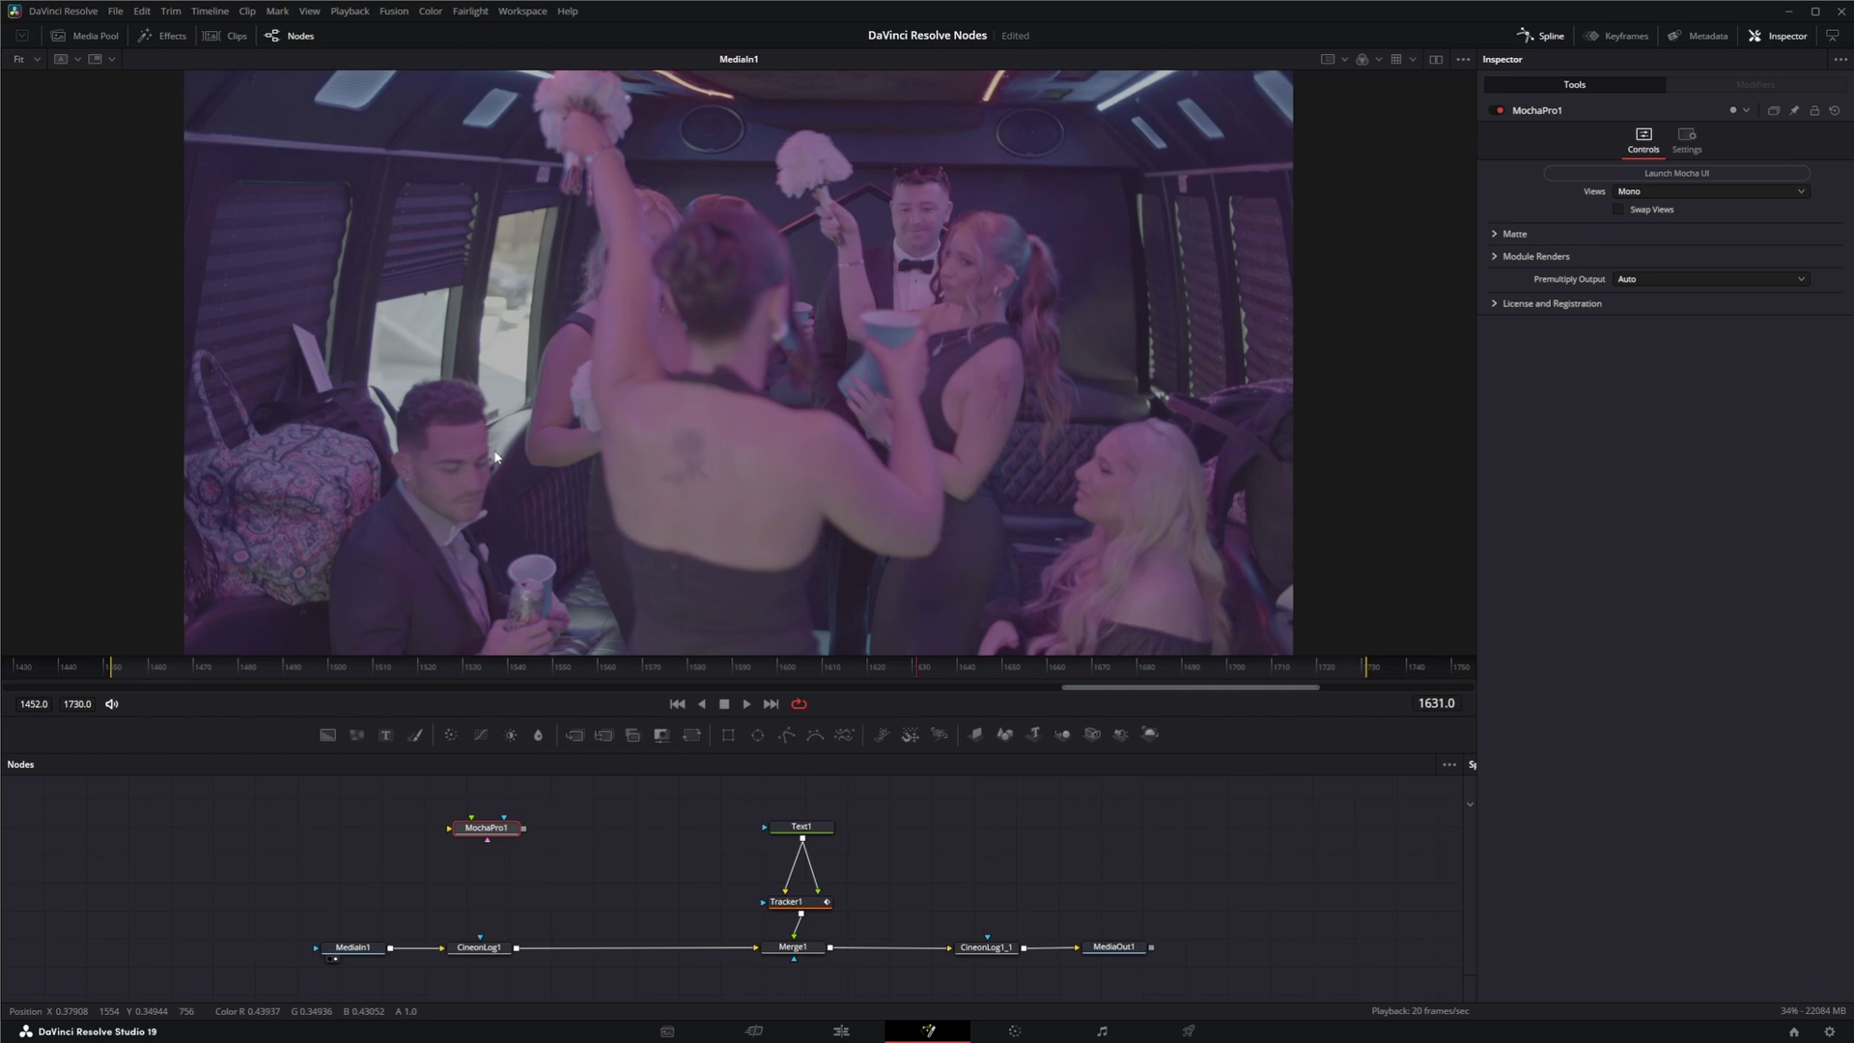
{"action": "mouse_move", "coordinate": [151, 669]}
{"action": "left_mouse_down"}
{"action": "mouse_move", "coordinate": [1180, 661]}
{"action": "mouse_move", "coordinate": [152, 686]}
{"action": "left_mouse_up"}
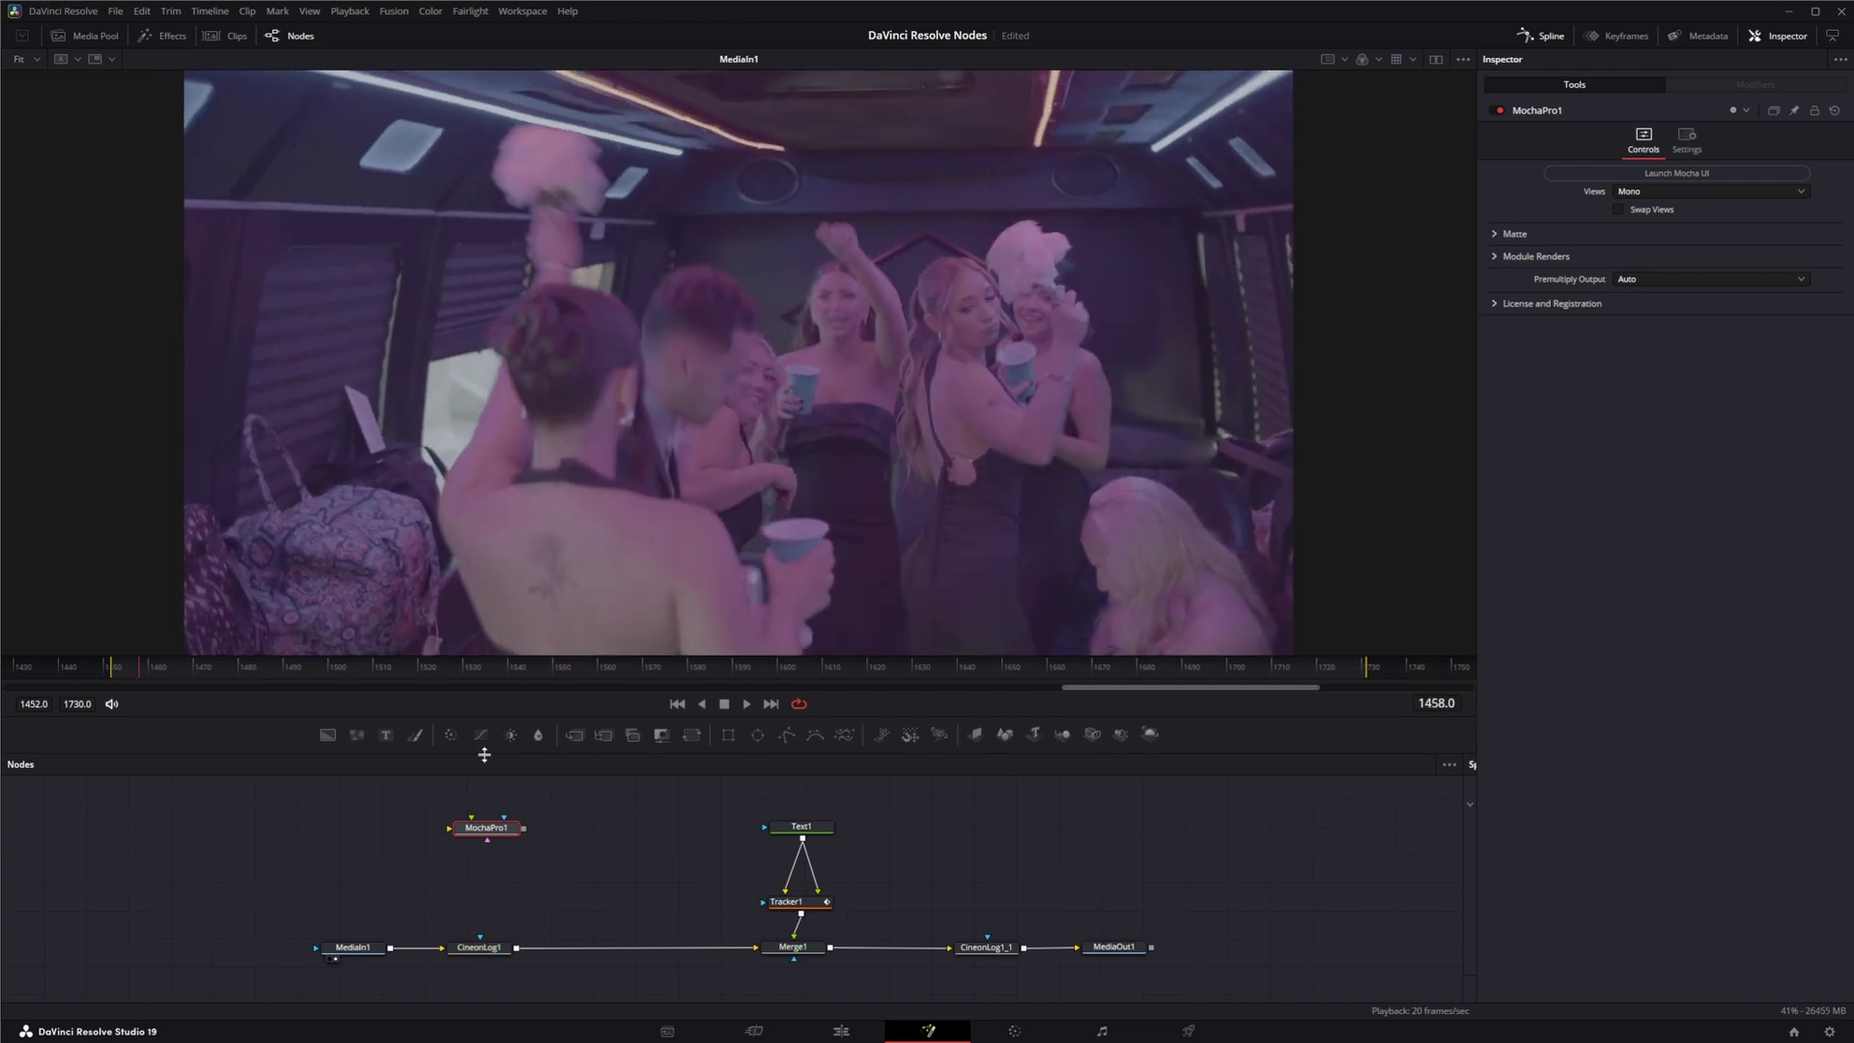
Step: From frame 1452, view CineonLog1 and the titled Merge1 result, then play from frame 1516
{"action": "left_click", "coordinate": [677, 704]}
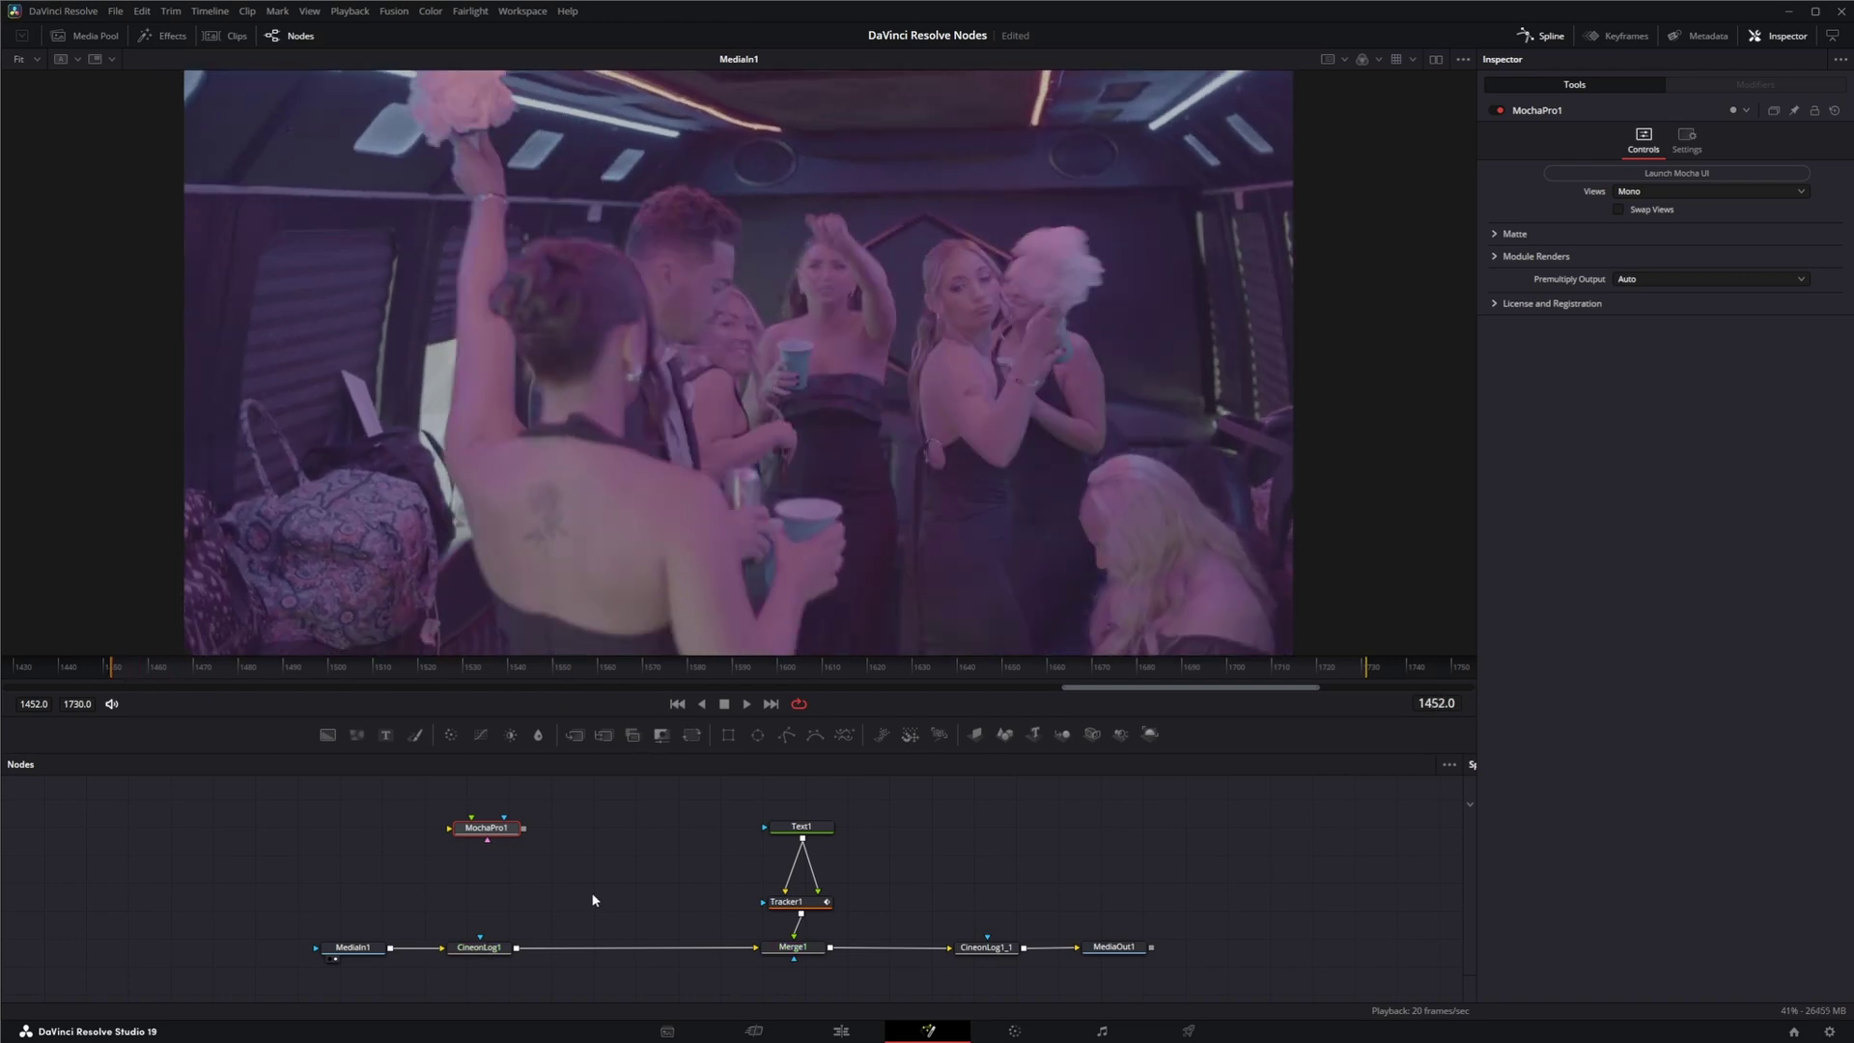
{"action": "left_click", "coordinate": [486, 951]}
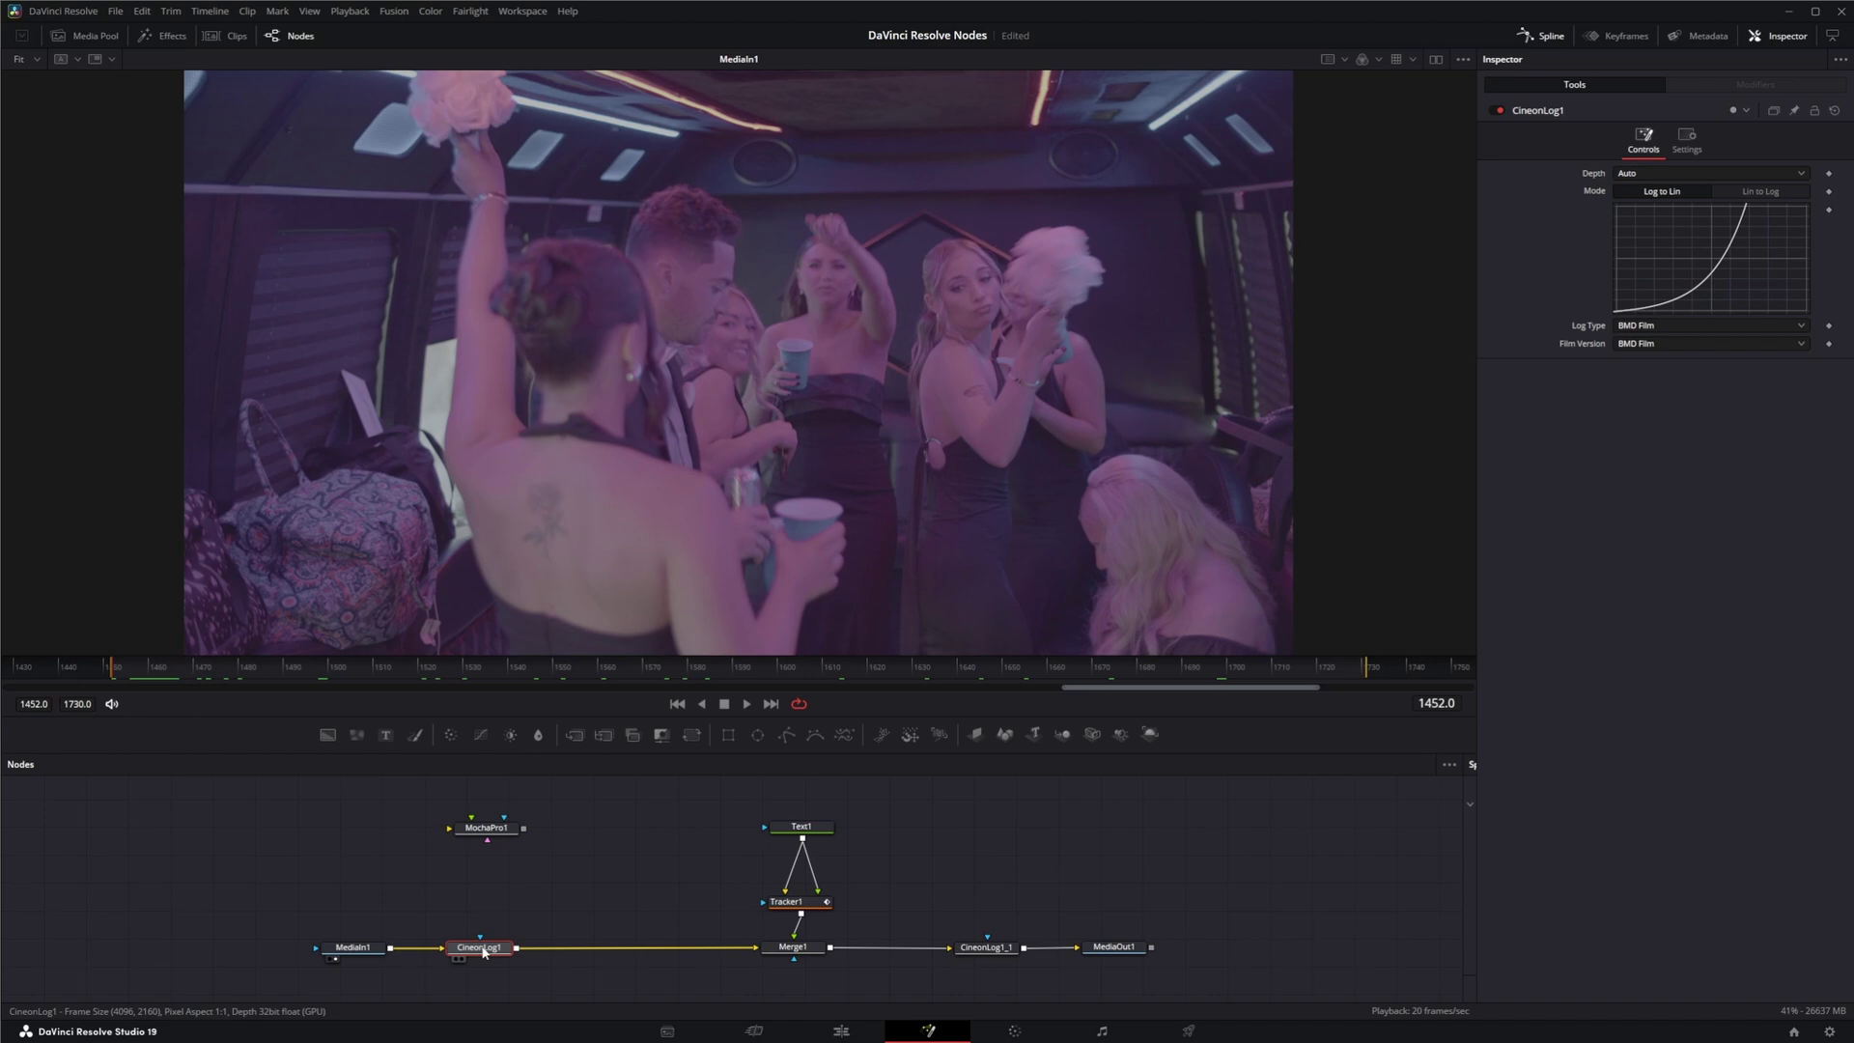
{"action": "key", "text": "1"}
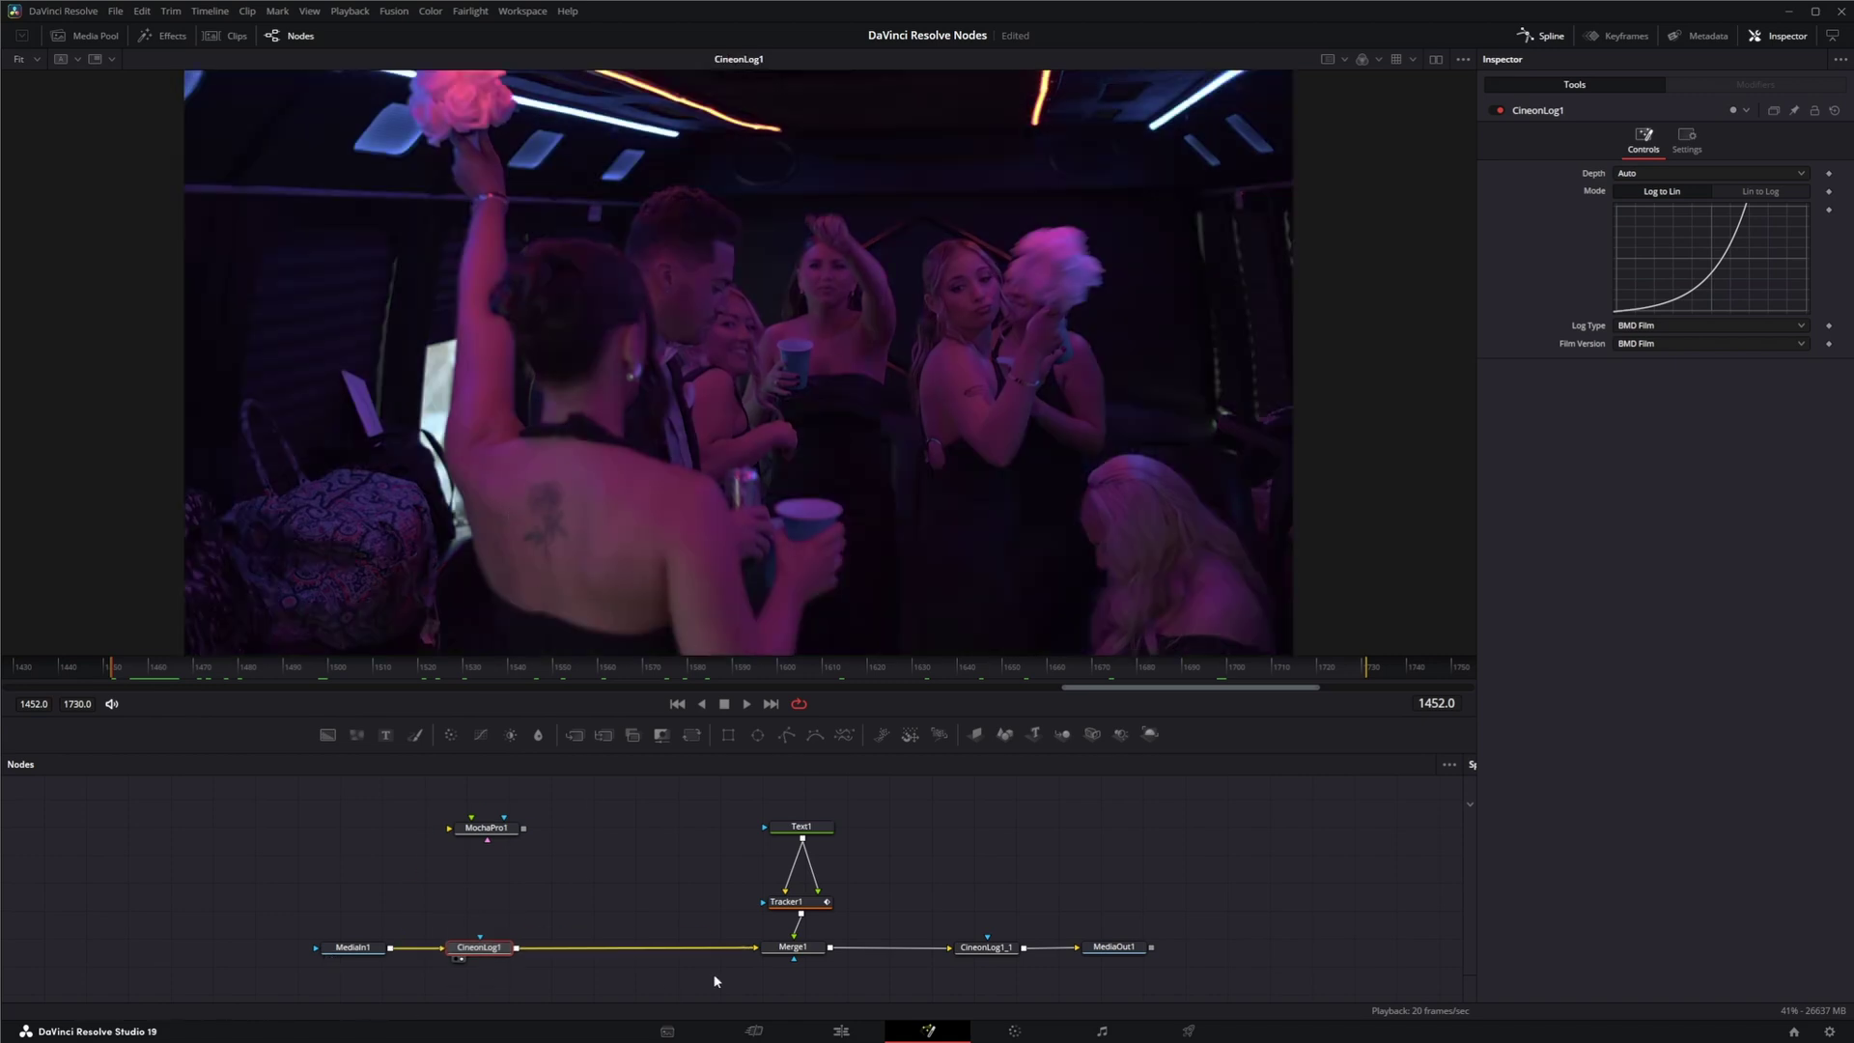
{"action": "left_click_drag", "start_coordinate": [819, 945], "coordinate": [803, 466]}
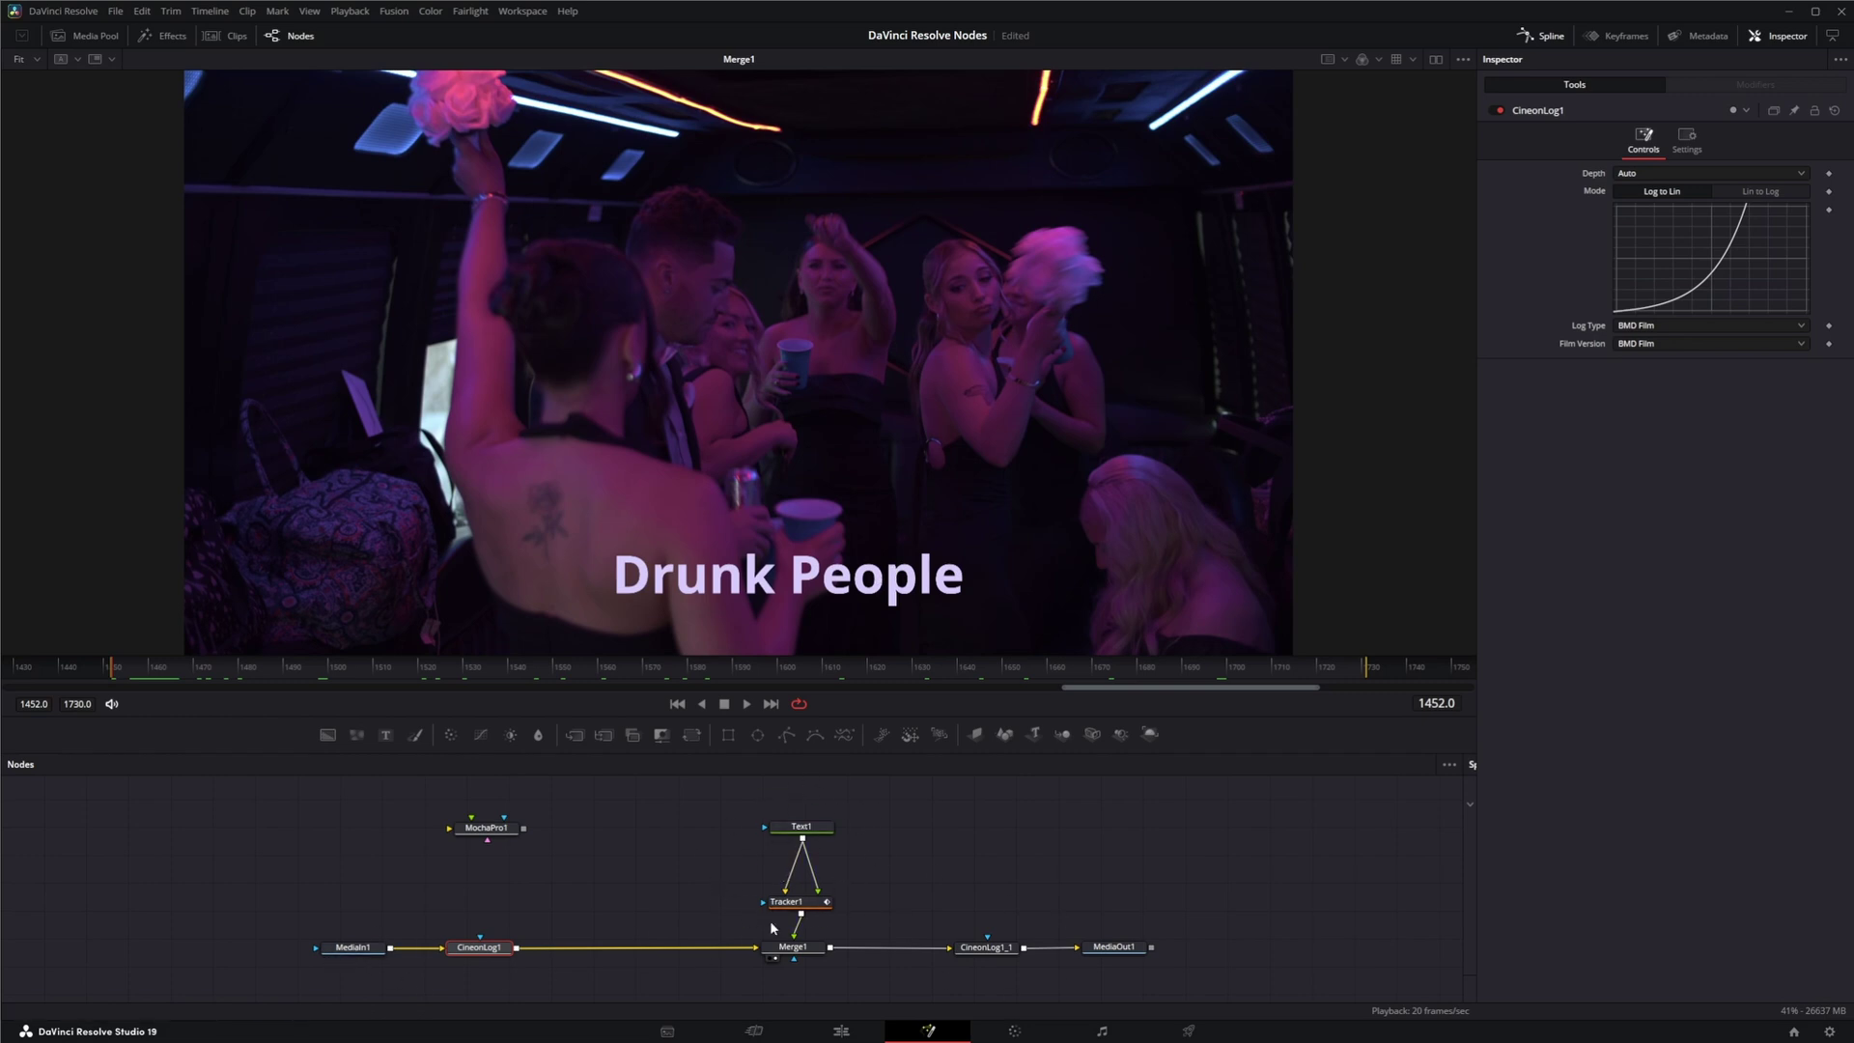
{"action": "left_click_drag", "start_coordinate": [161, 668], "coordinate": [401, 662]}
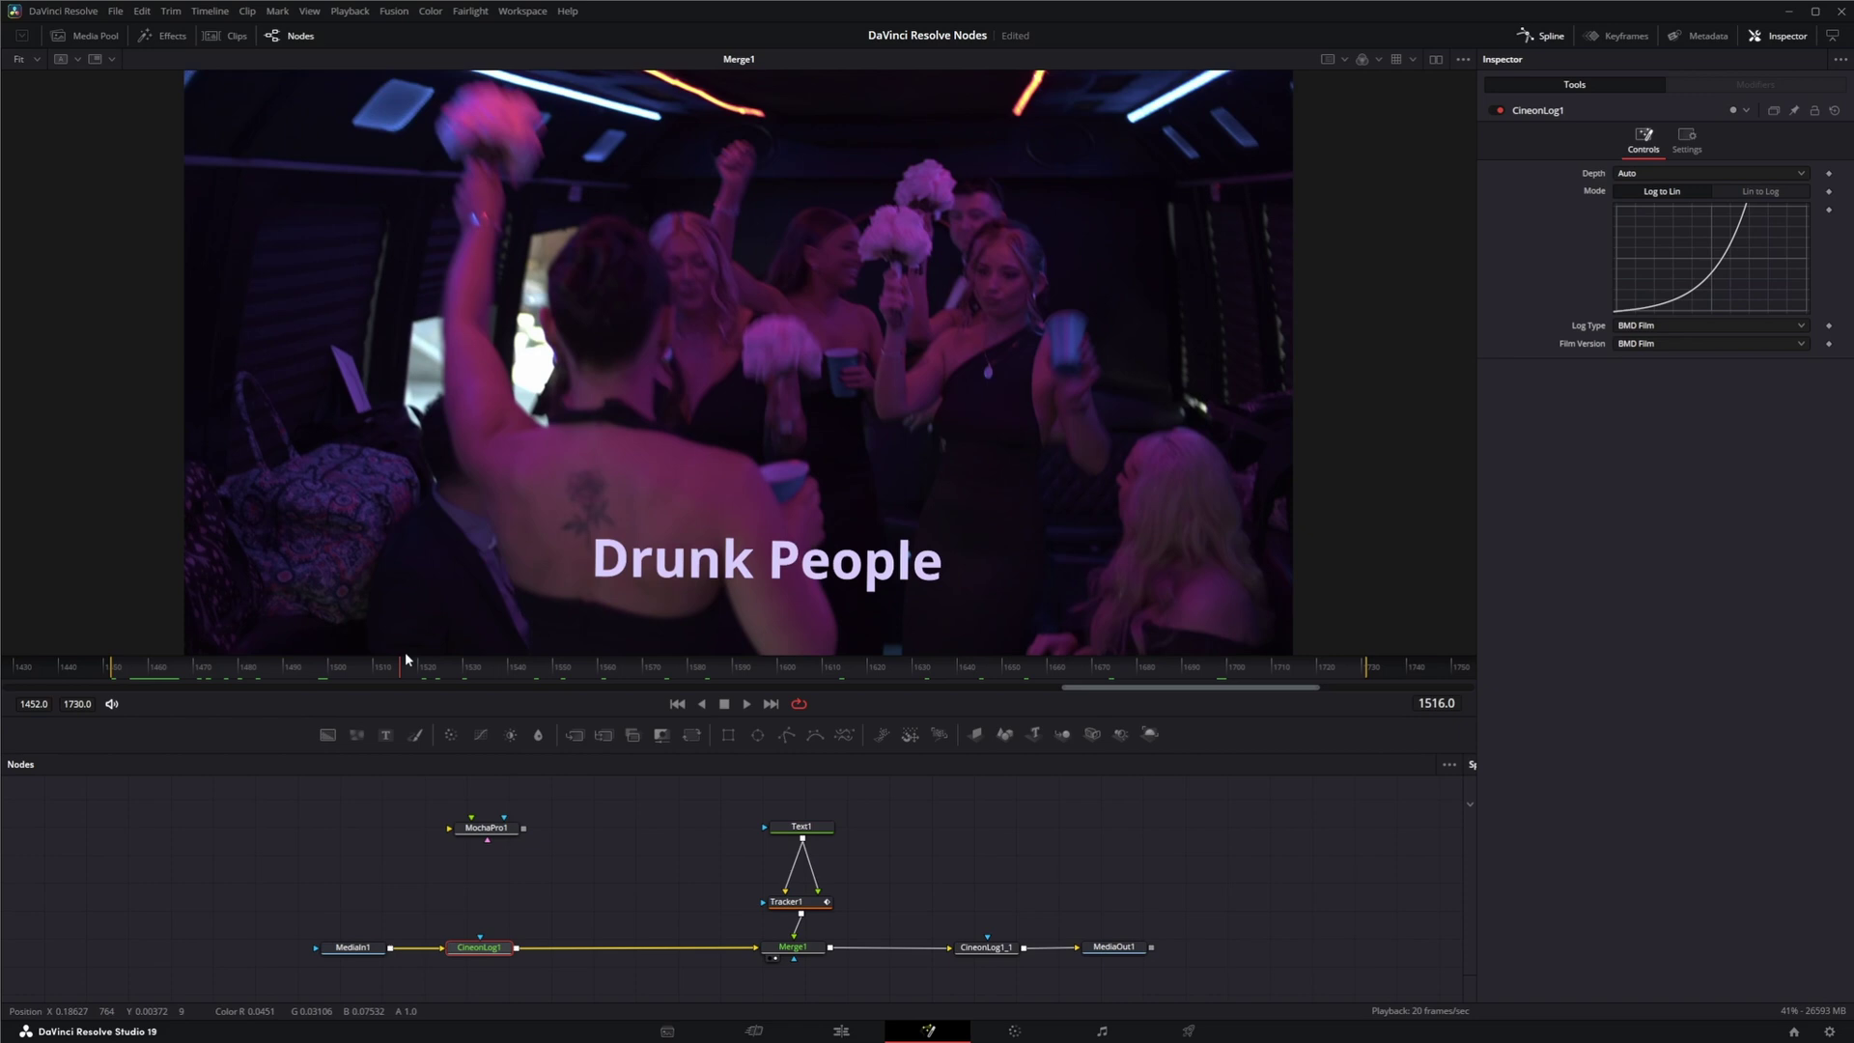
{"action": "key", "text": "space"}
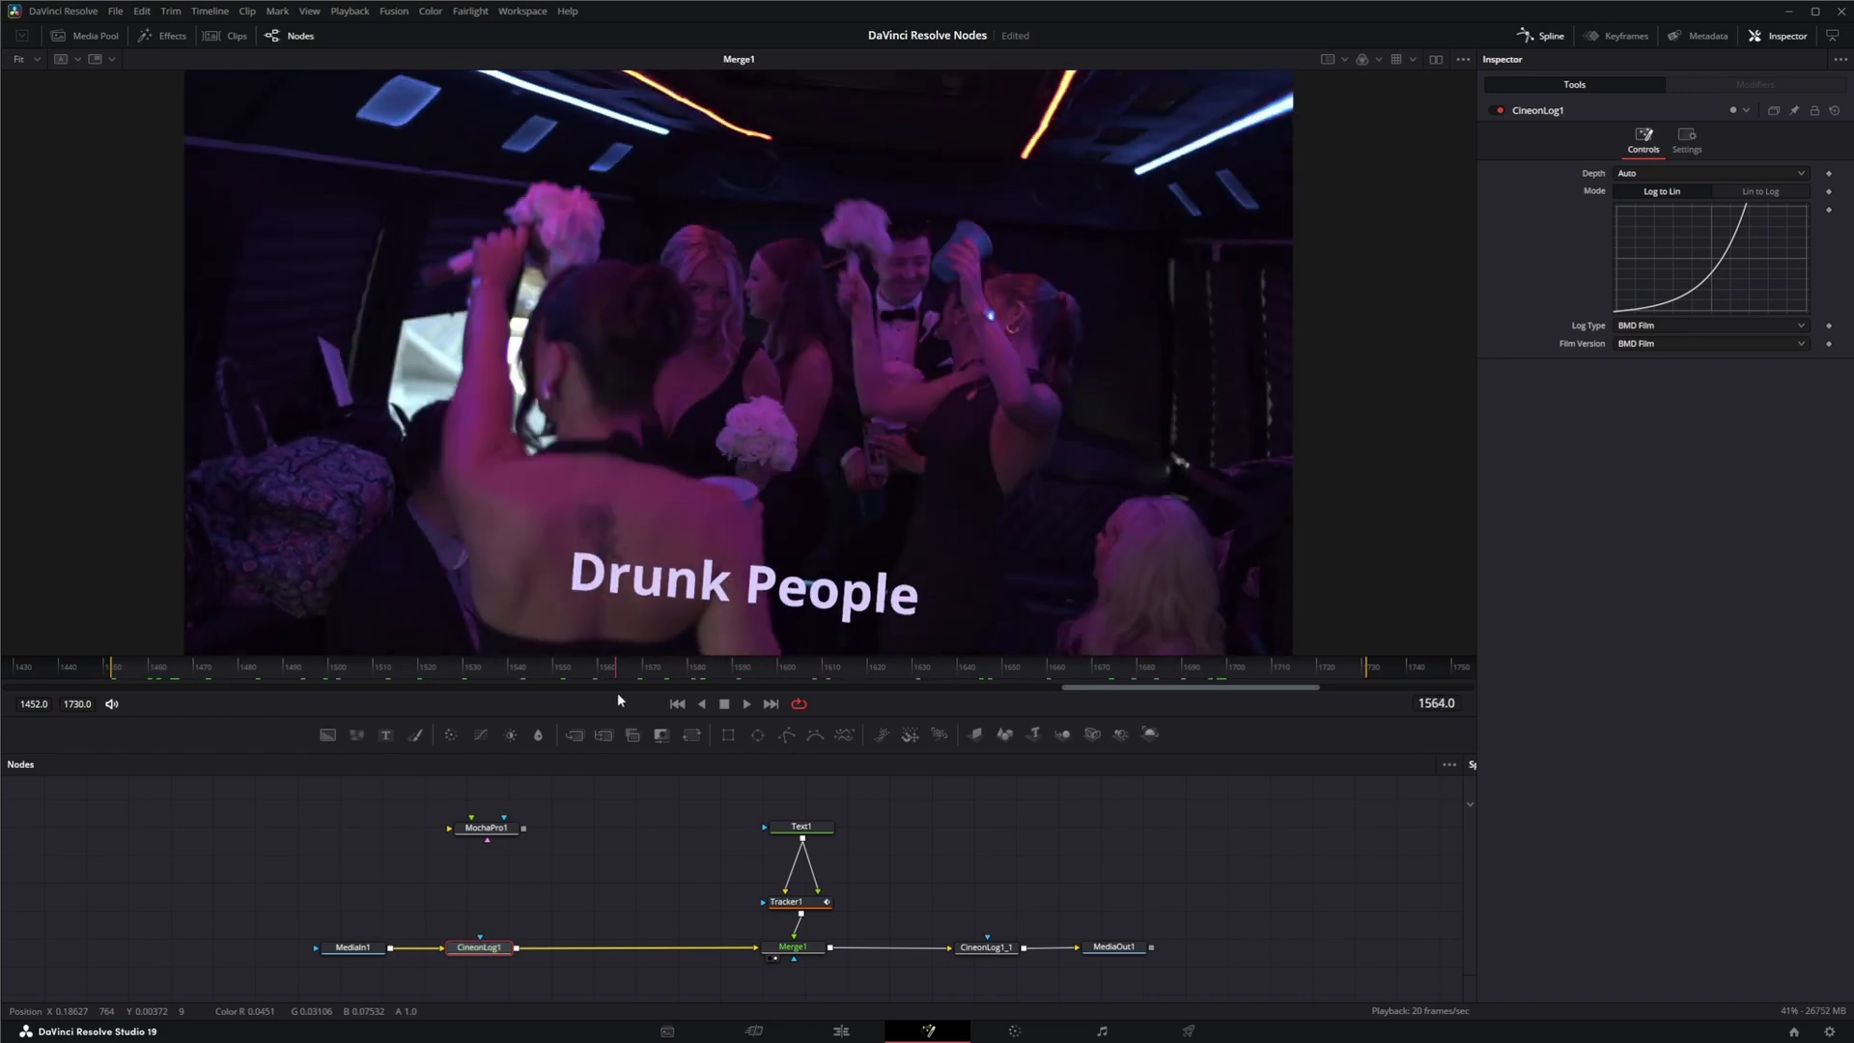
Step: Back at frame 1452, compare CineonLog1_1, MediaOut1 and Merge1 outputs, then slide CineonLog1 right
{"action": "left_click", "coordinate": [677, 704]}
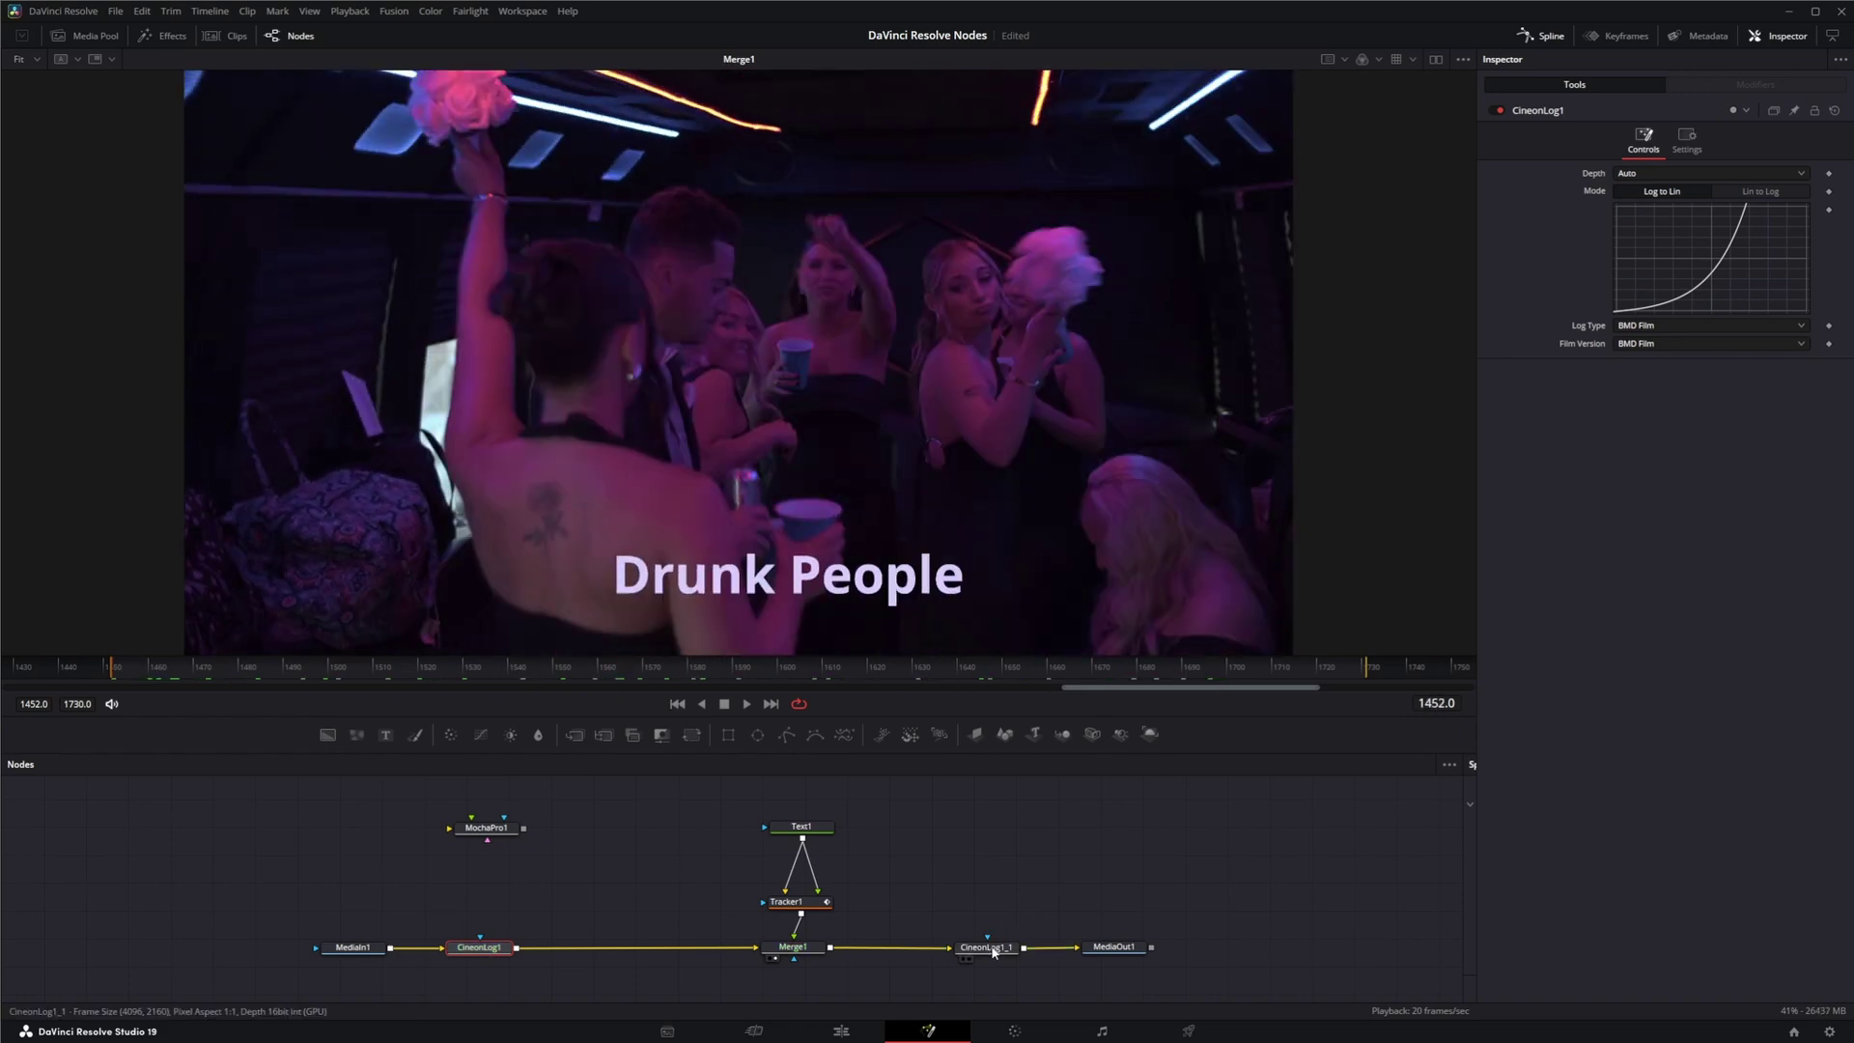
{"action": "left_click_drag", "start_coordinate": [994, 952], "coordinate": [979, 560]}
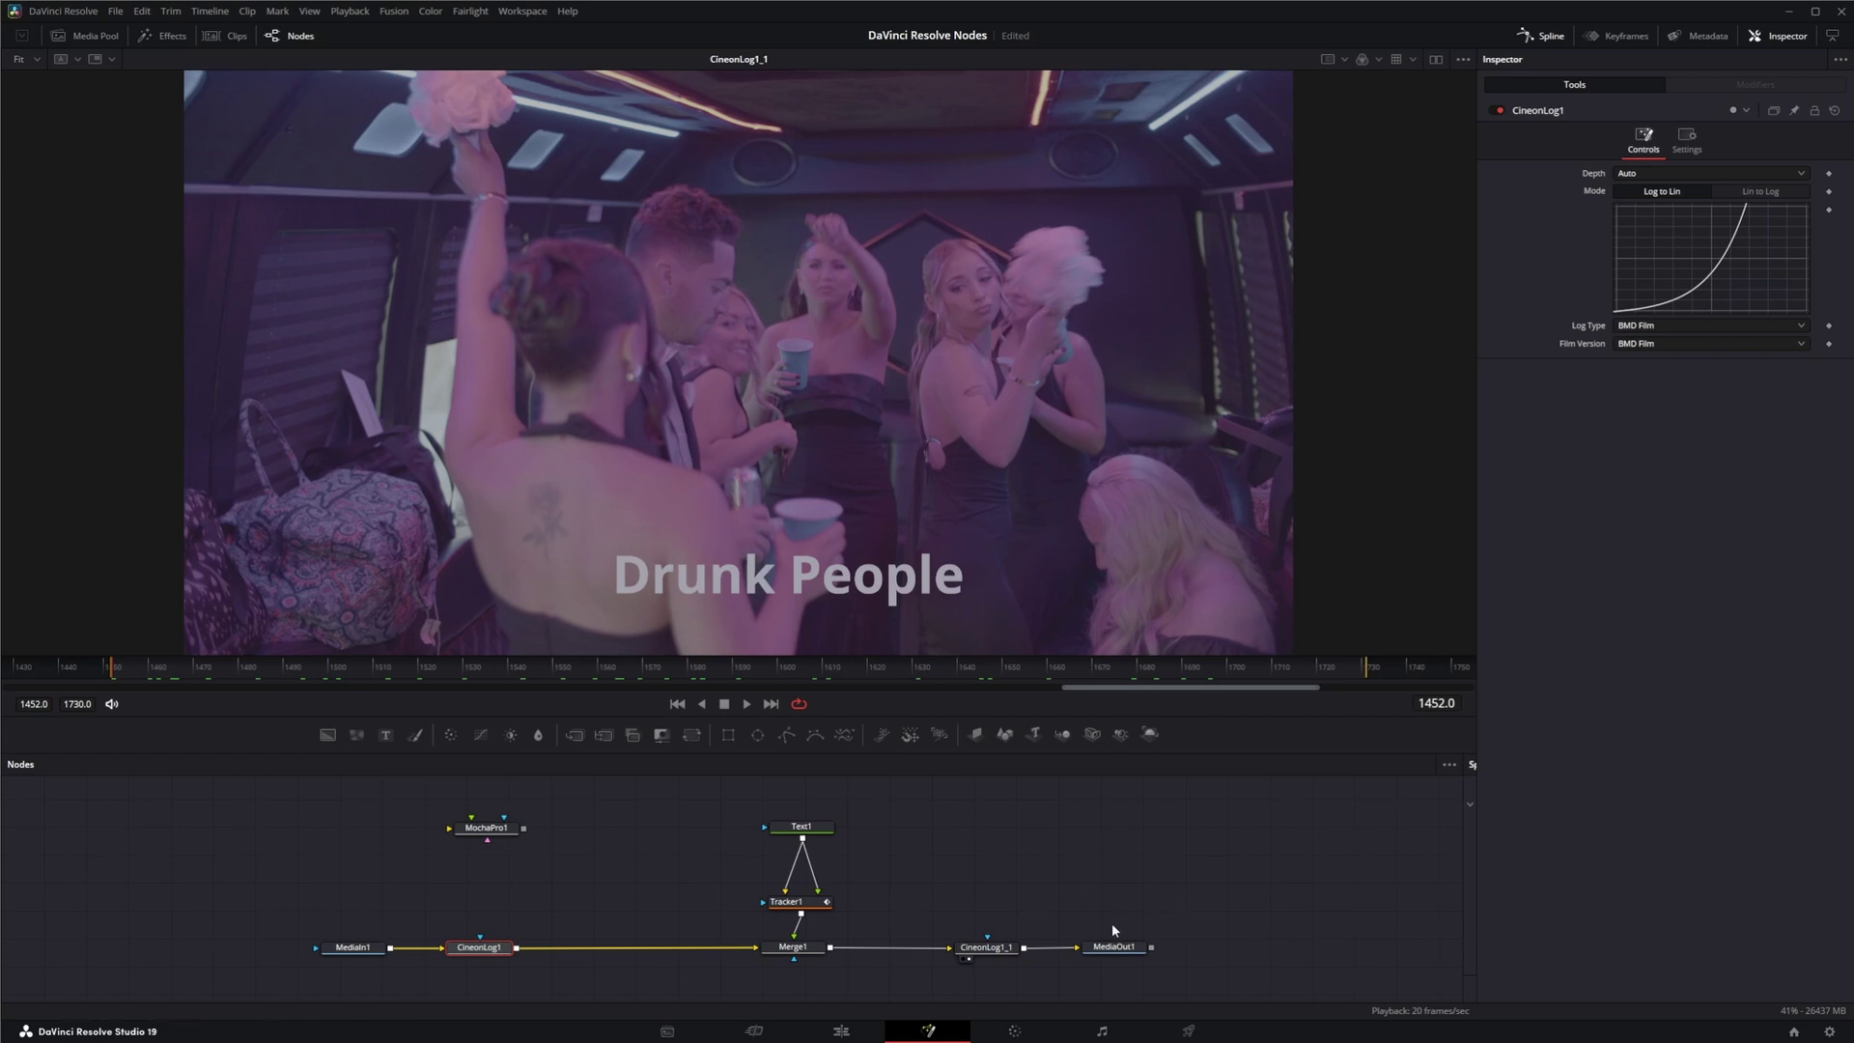
{"action": "left_click_drag", "start_coordinate": [1117, 956], "coordinate": [1105, 595]}
{"action": "left_click_drag", "start_coordinate": [289, 874], "coordinate": [408, 975]}
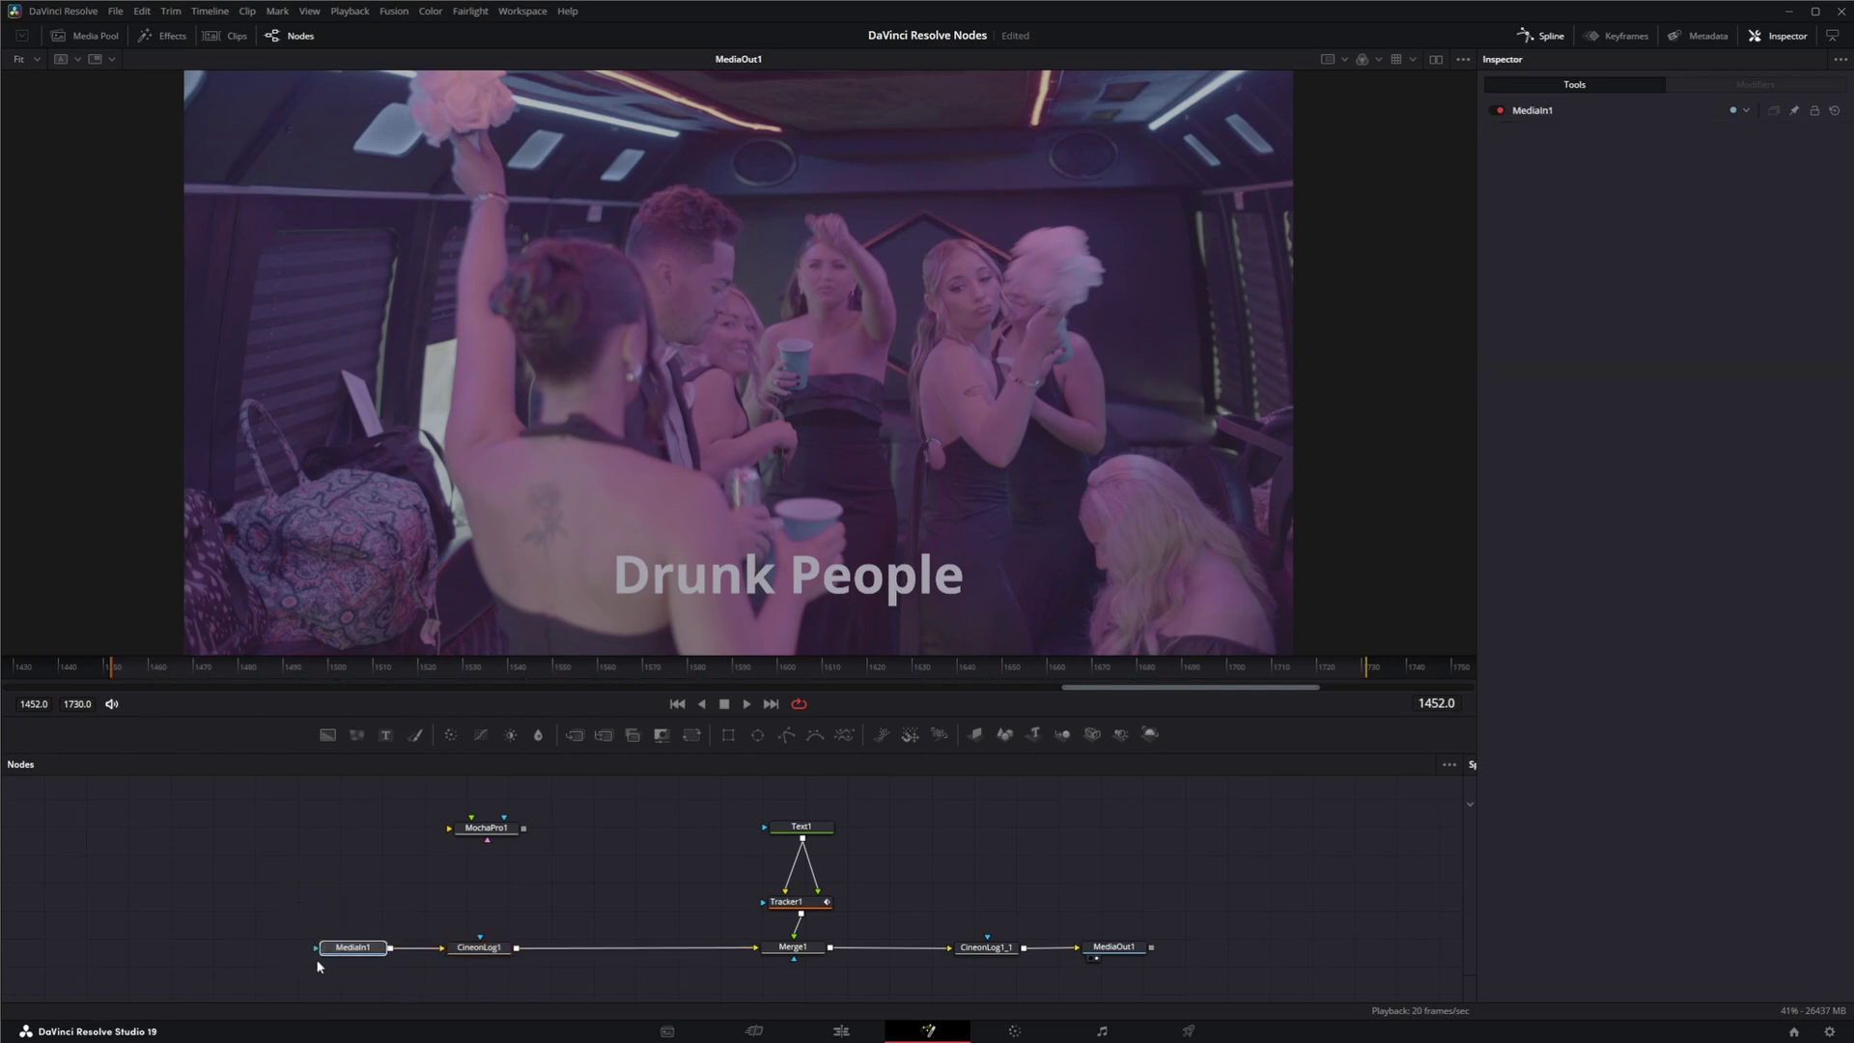
{"action": "left_click_drag", "start_coordinate": [792, 947], "coordinate": [817, 535]}
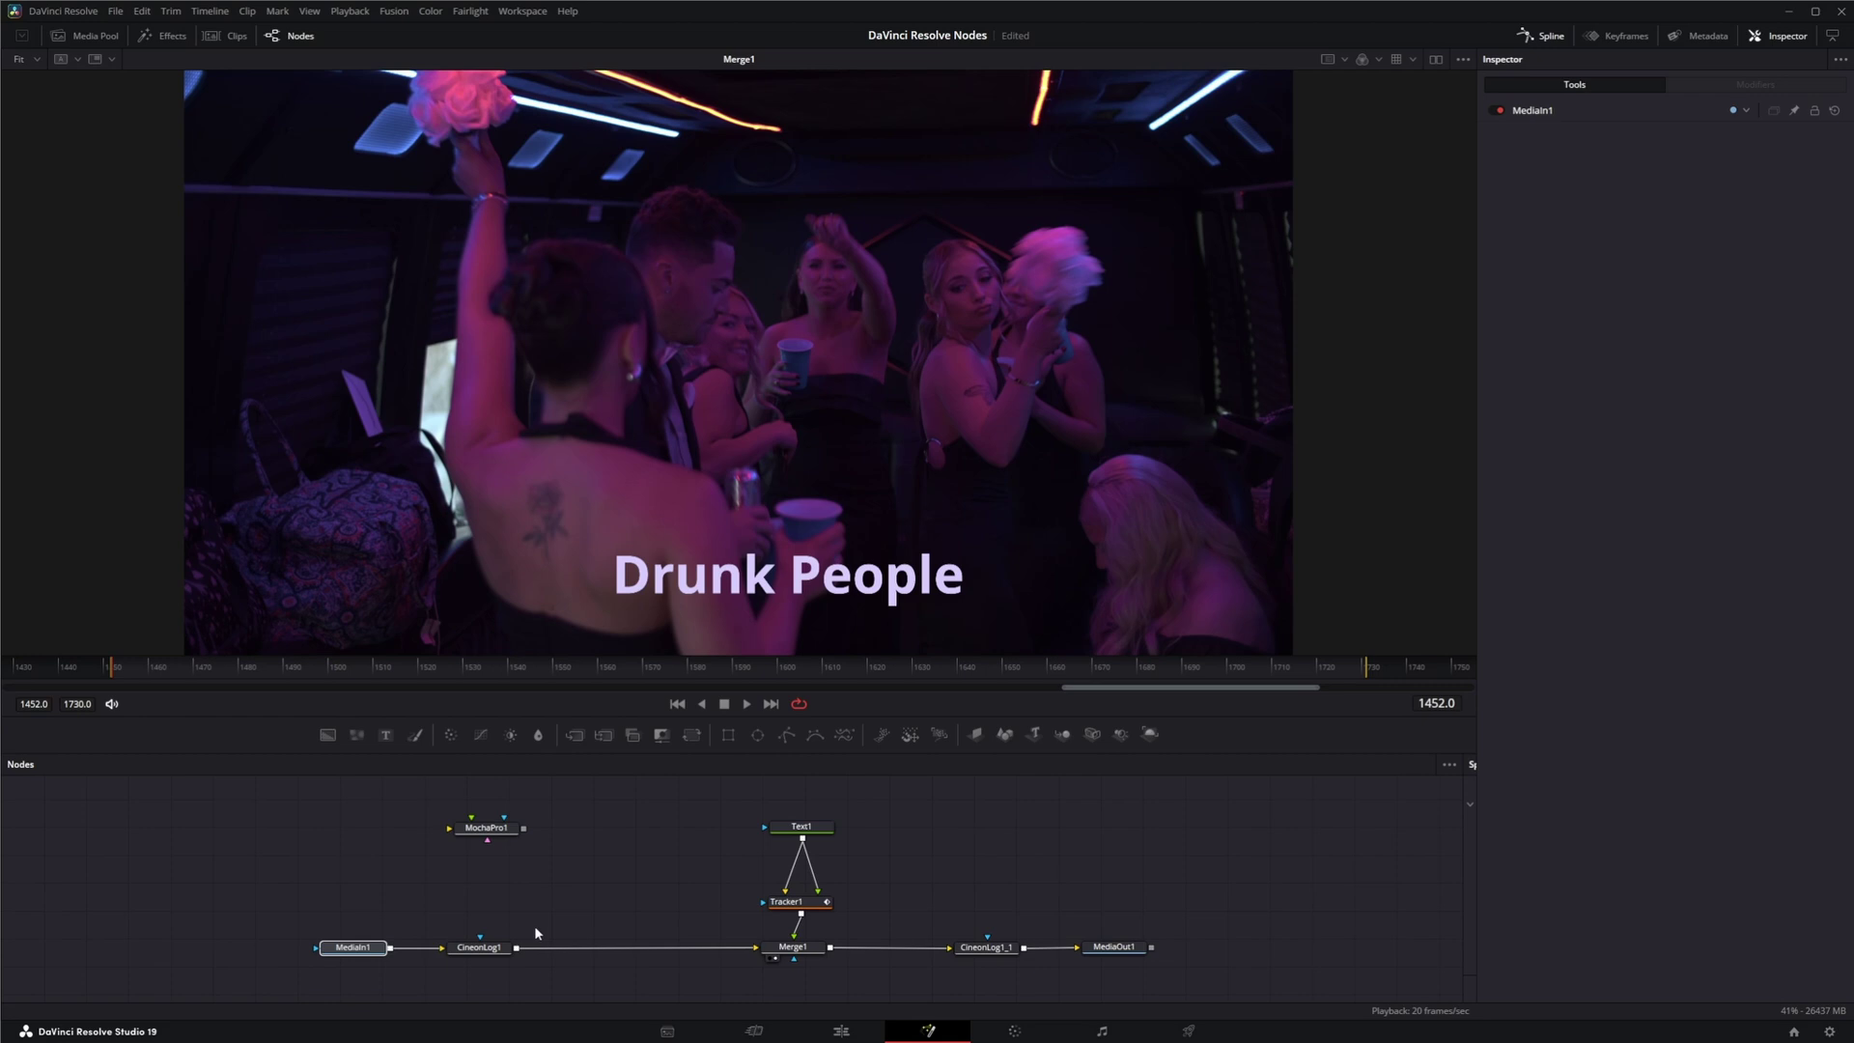
{"action": "left_click_drag", "start_coordinate": [489, 950], "coordinate": [564, 953]}
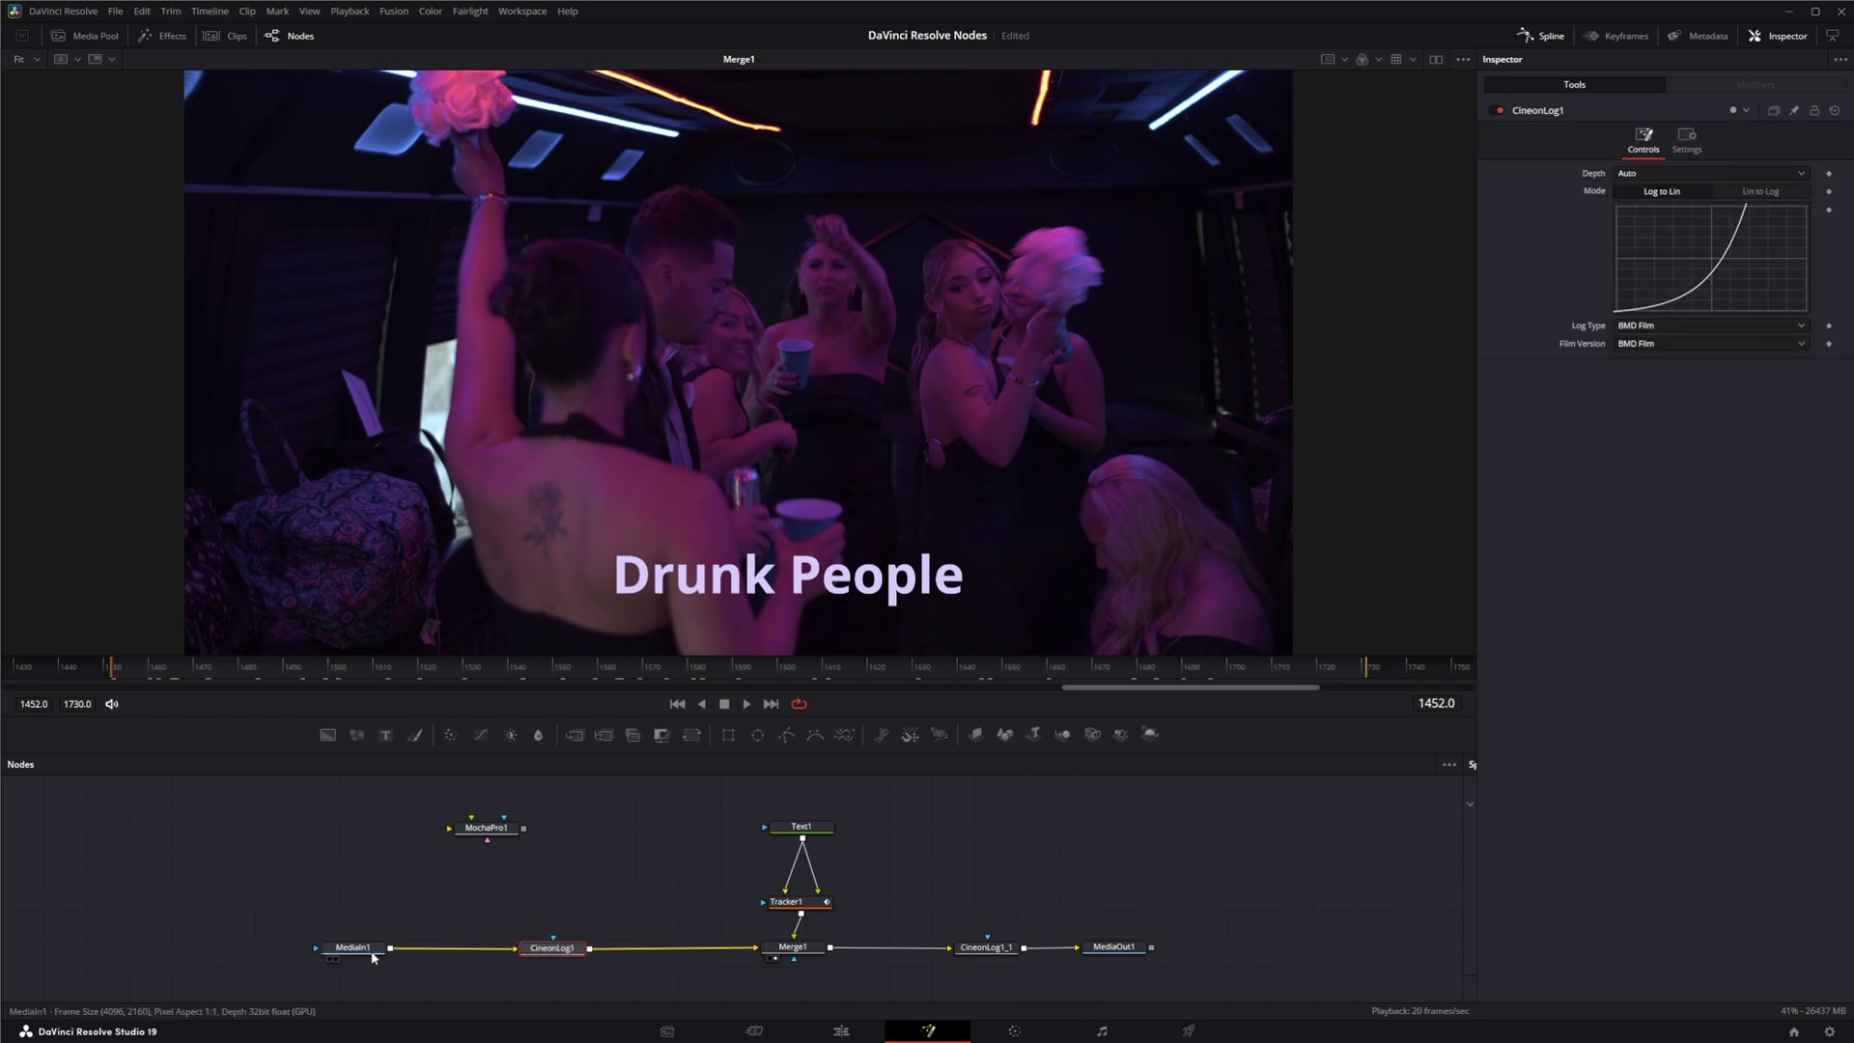
Step: Shift MediaIn1 slightly left and save the project
{"action": "left_click_drag", "start_coordinate": [361, 951], "coordinate": [347, 951]}
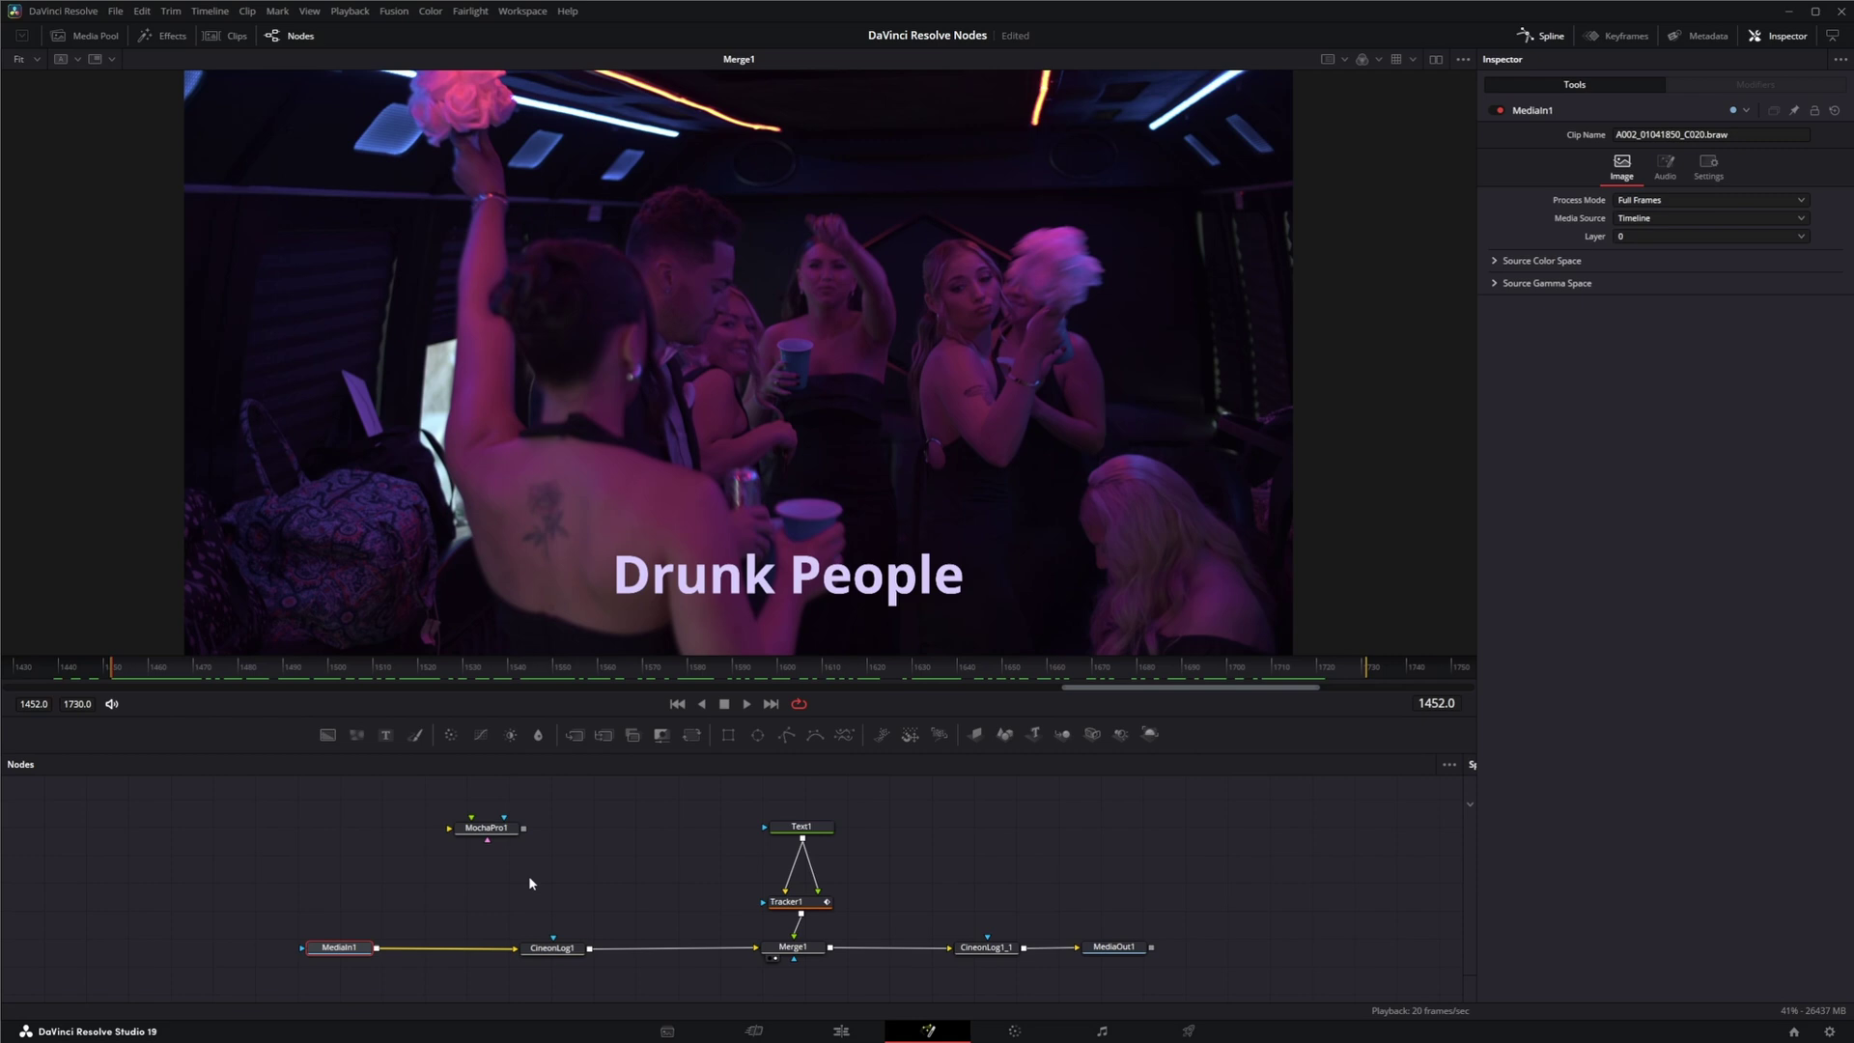
{"action": "left_click", "coordinate": [336, 907]}
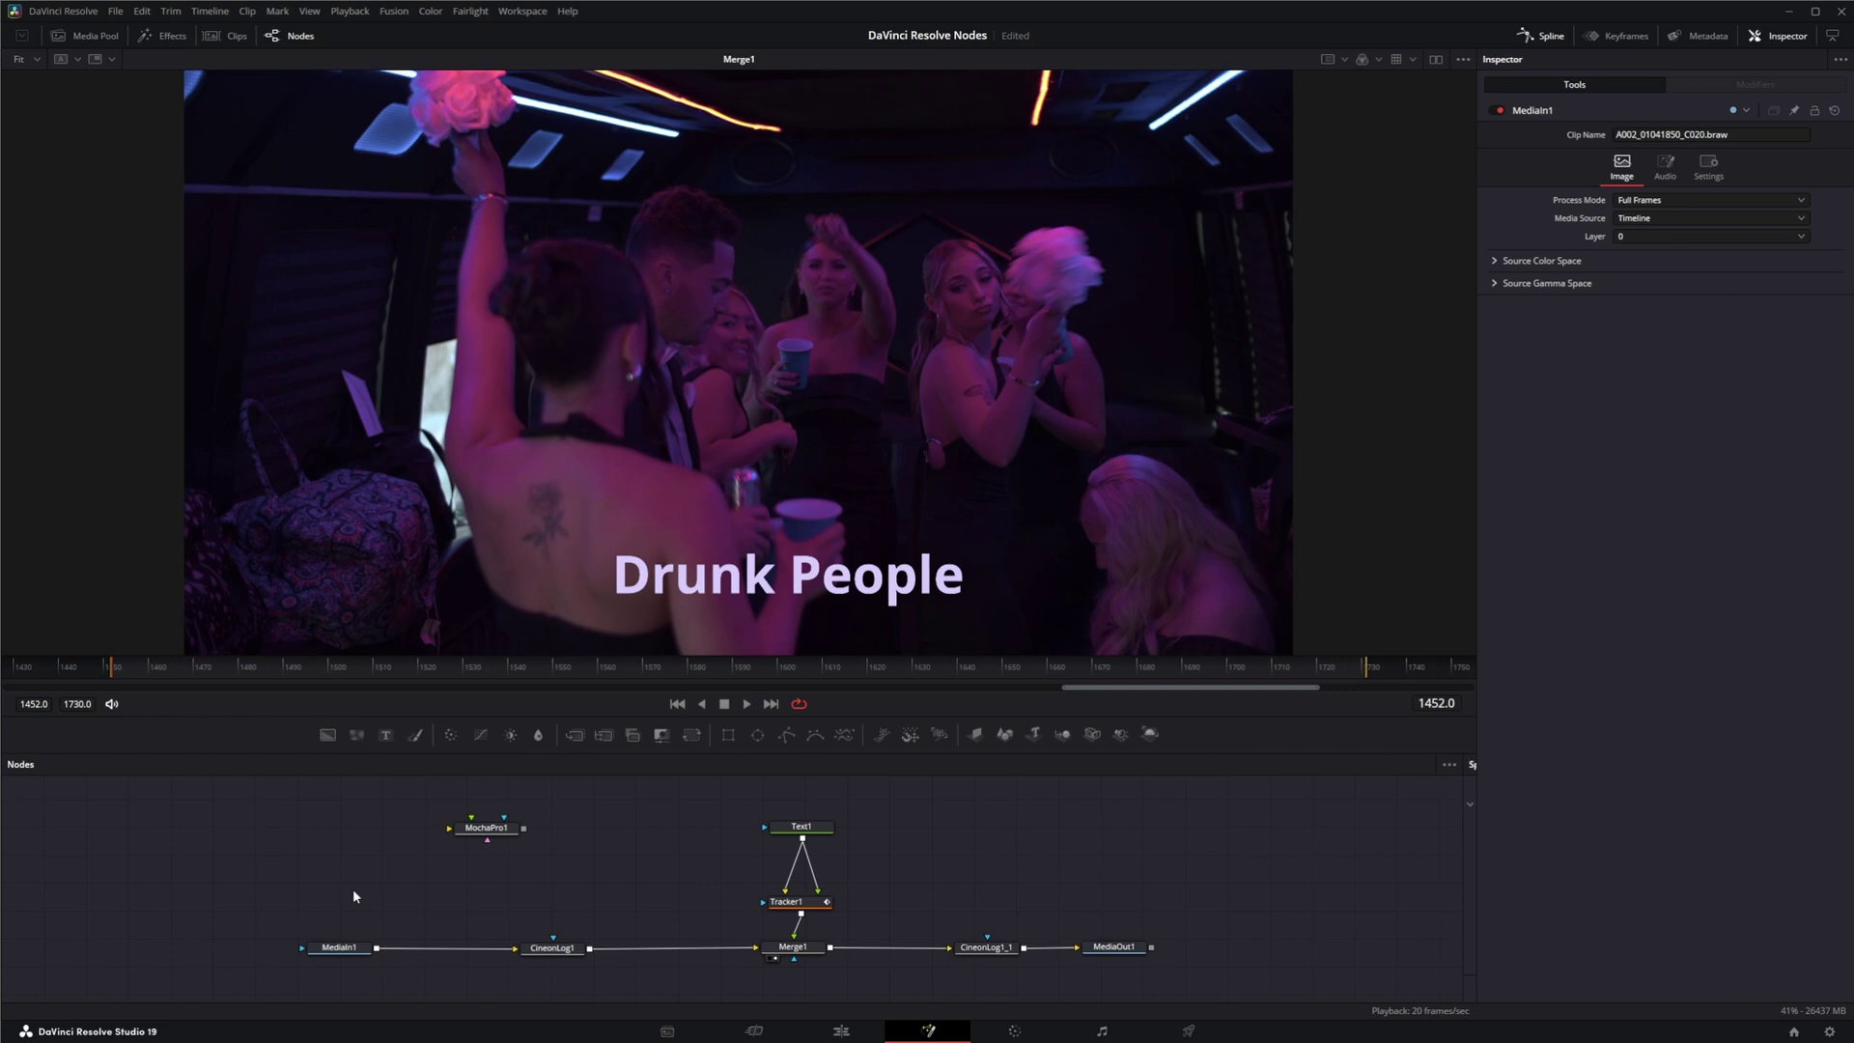
{"action": "key", "text": "ctrl+s"}
Step: Add a Light Trim node and insert it between MediaIn1 and CineonLog1
{"action": "key", "text": "shift+space"}
{"action": "type", "text": "ligh"}
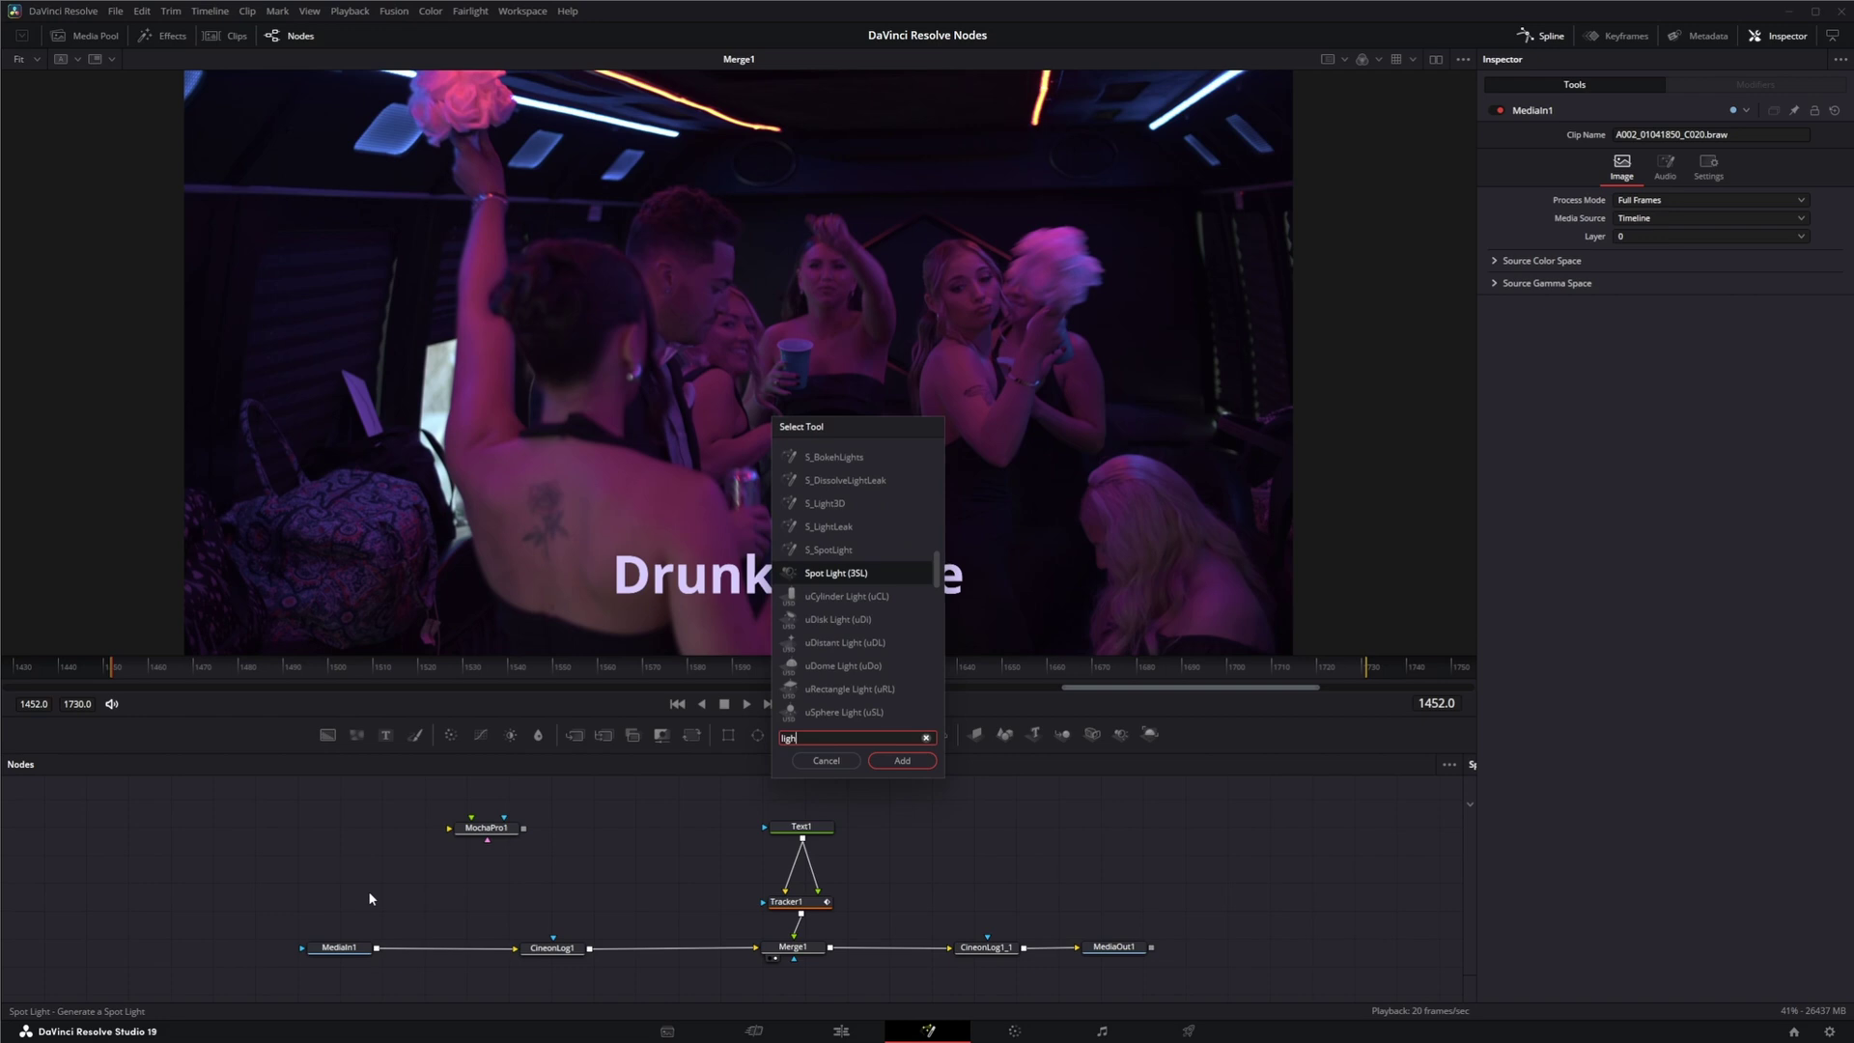
{"action": "type", "text": "ttr"}
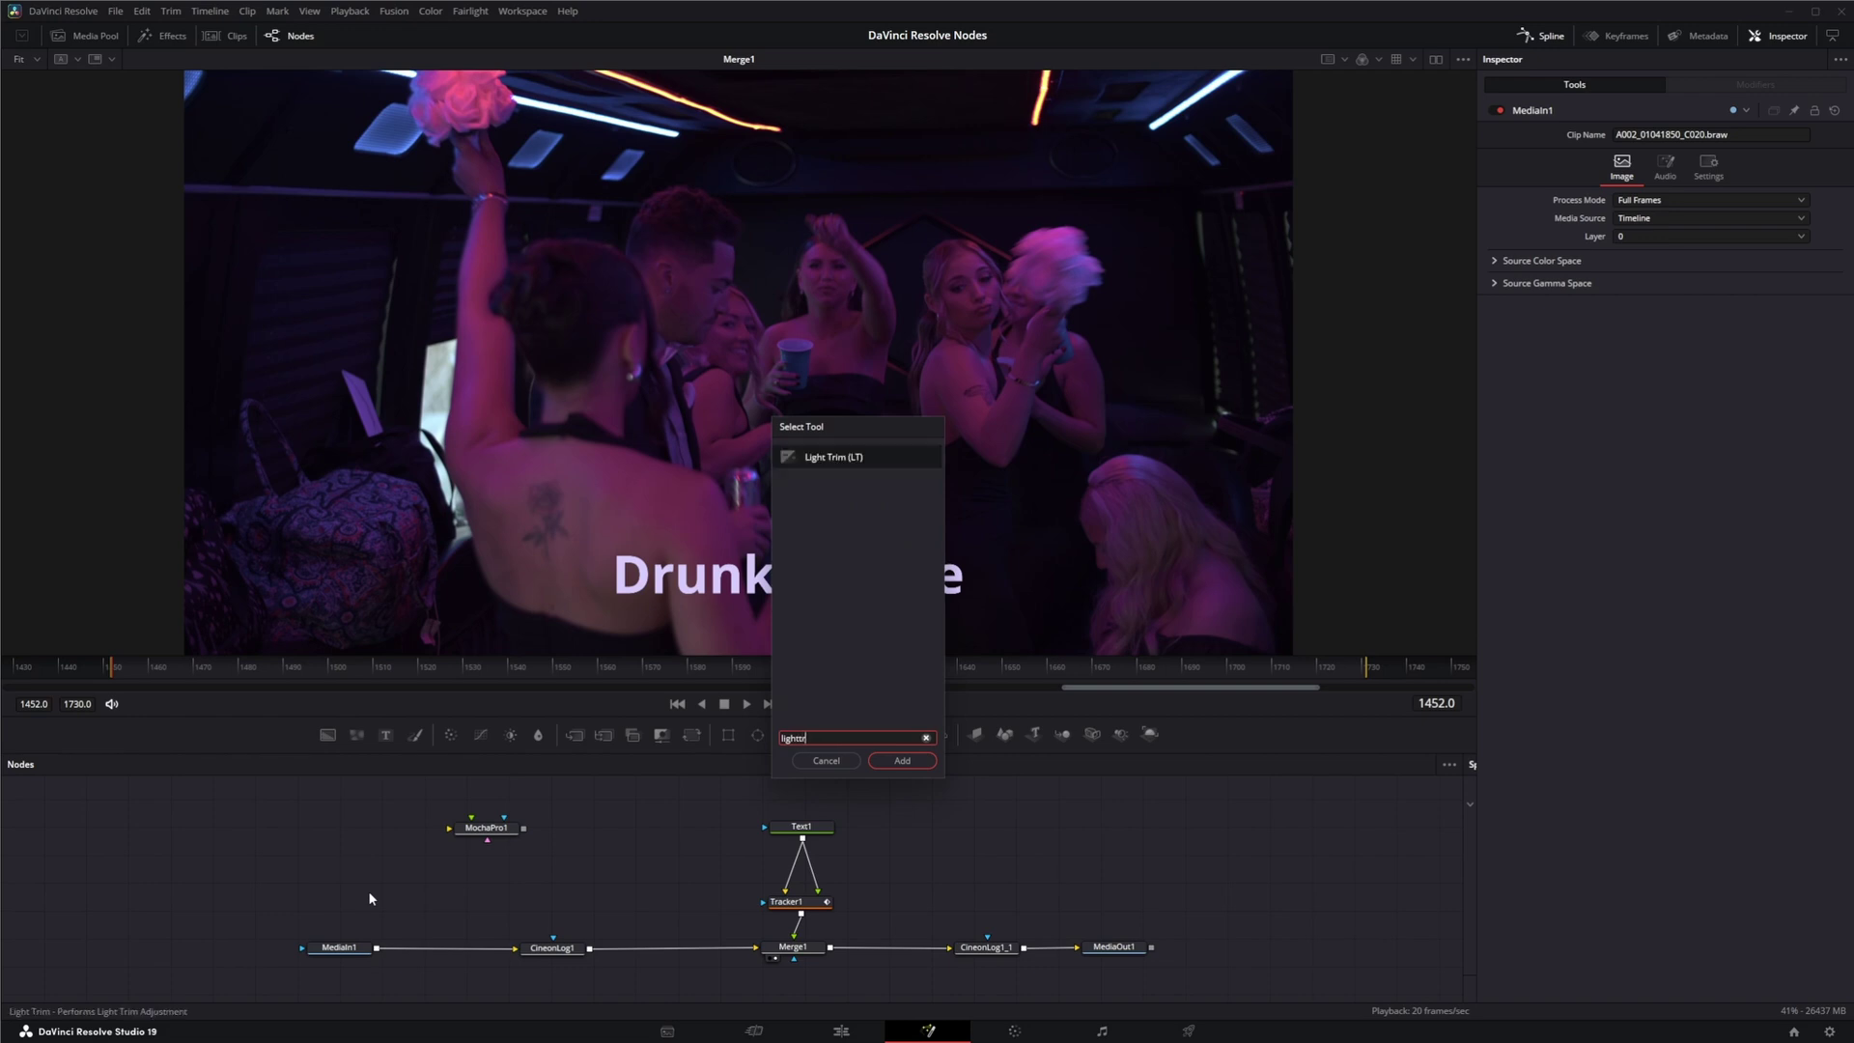
{"action": "key", "text": "Return"}
{"action": "left_click_drag", "start_coordinate": [370, 896], "coordinate": [449, 954]}
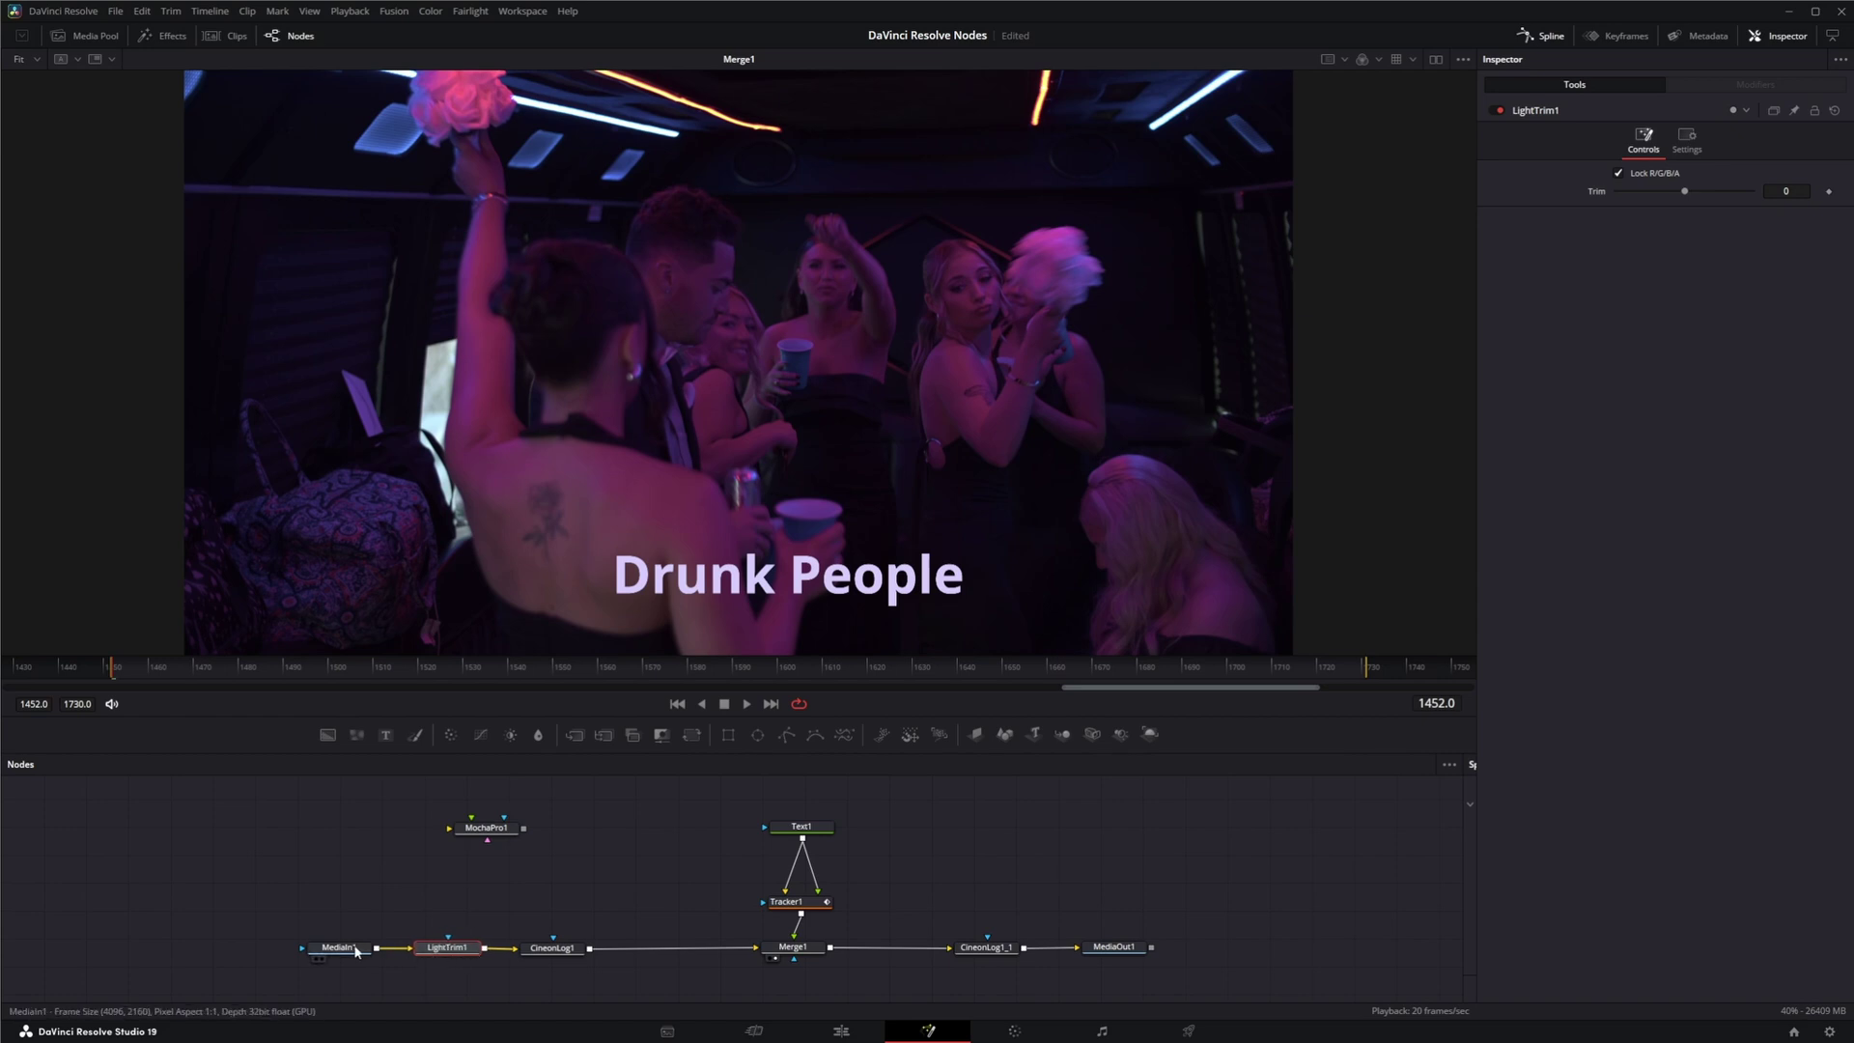
{"action": "left_click", "coordinate": [551, 947]}
{"action": "left_click_drag", "start_coordinate": [551, 948], "coordinate": [544, 515]}
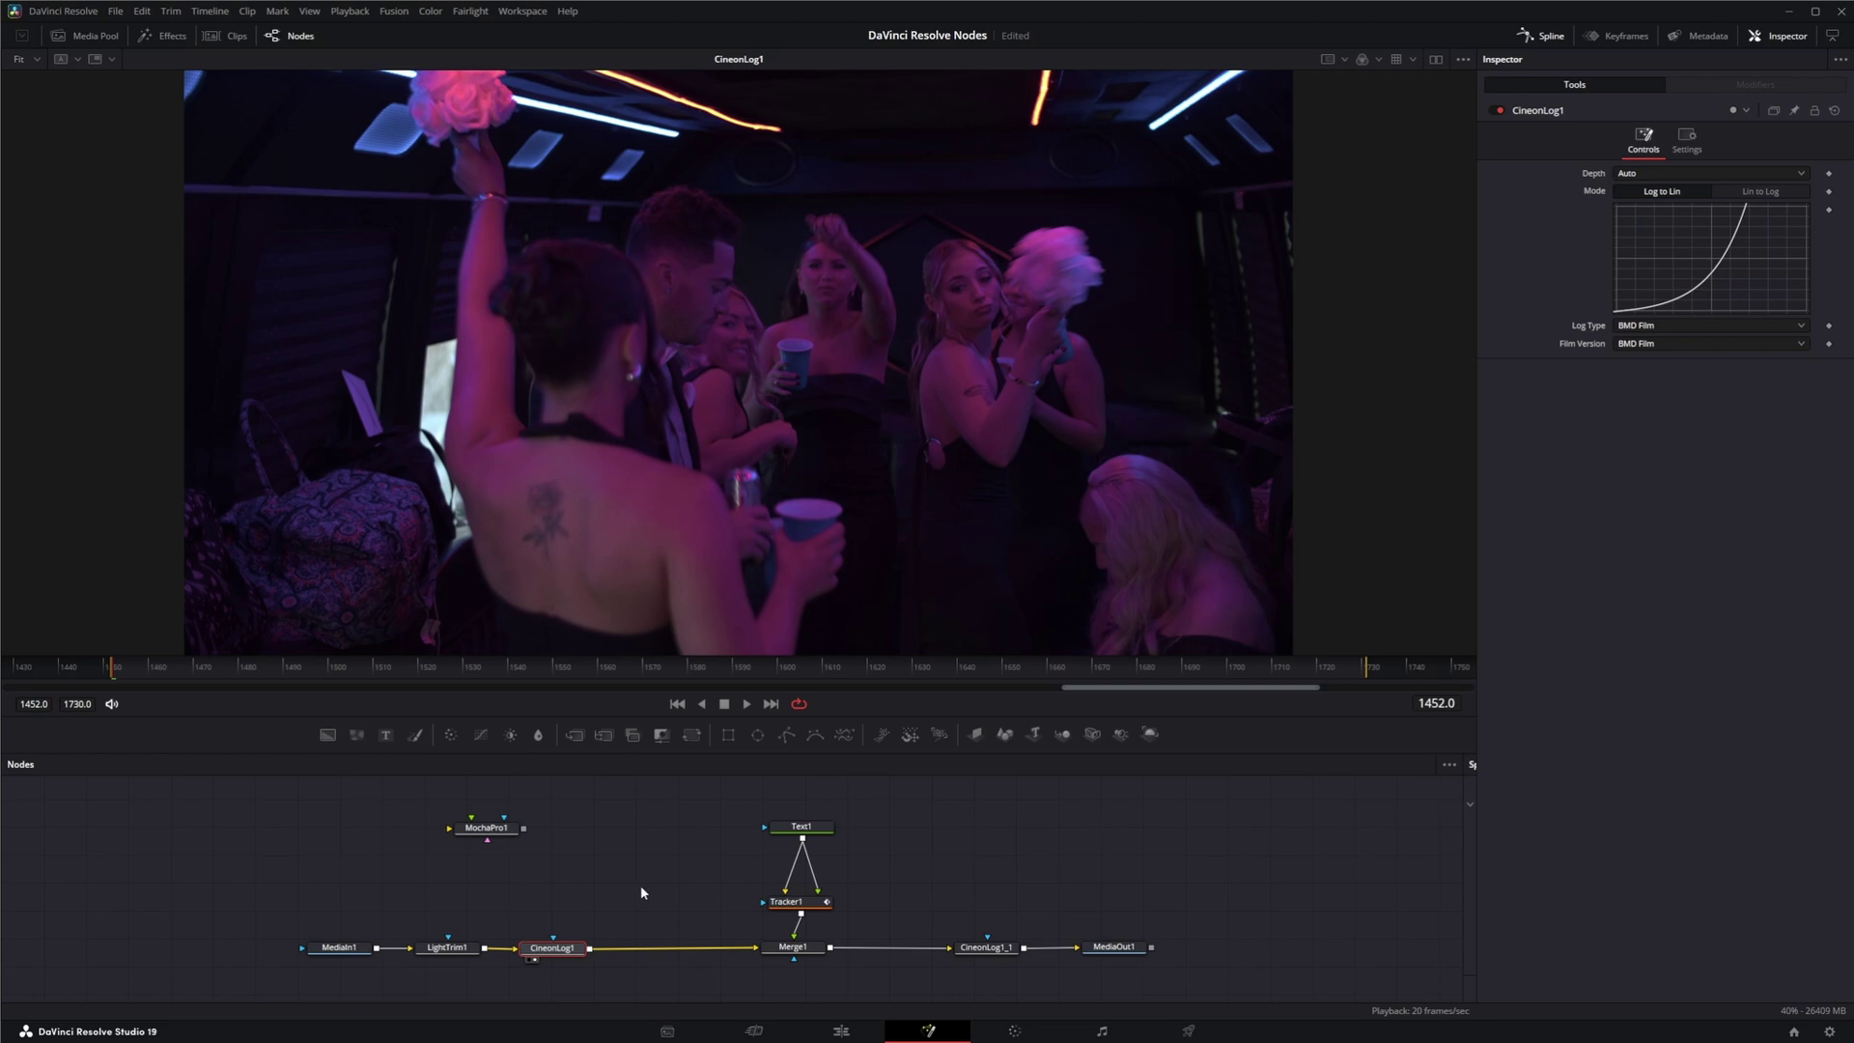
{"action": "left_click", "coordinate": [444, 950]}
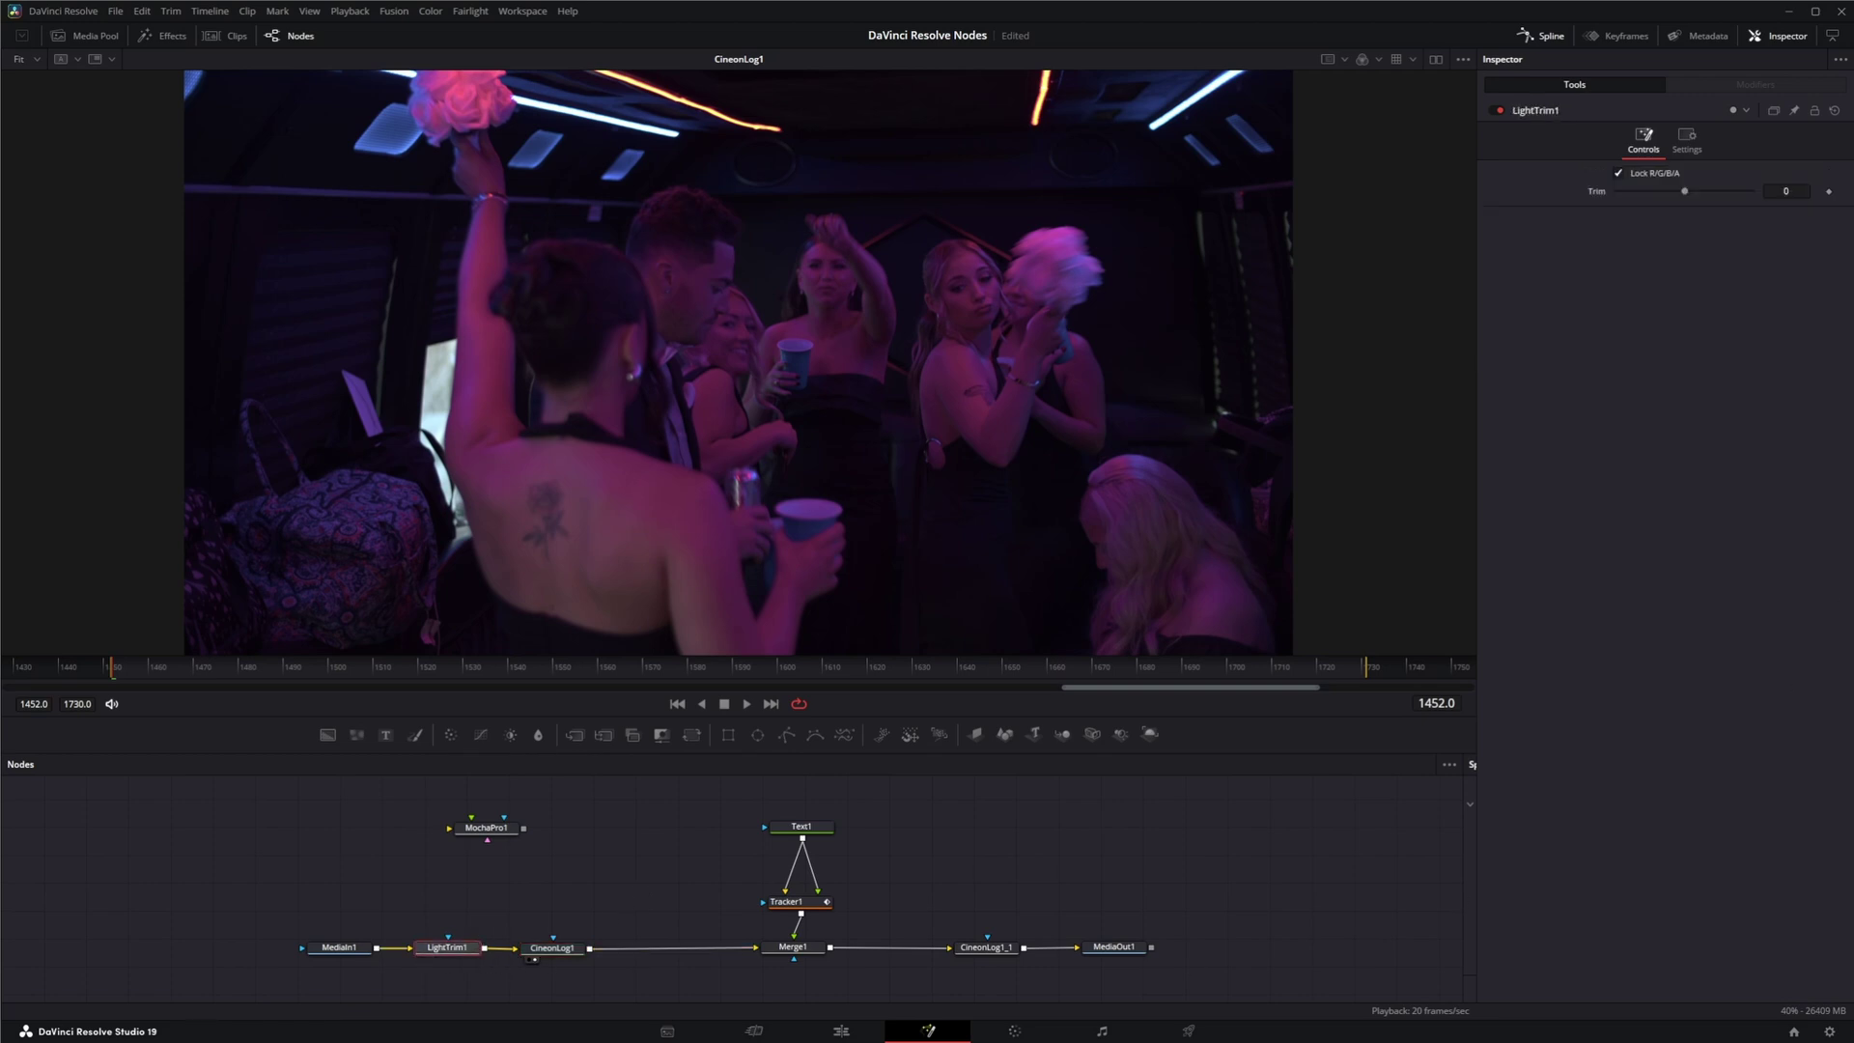
{"action": "left_click", "coordinate": [1618, 174]}
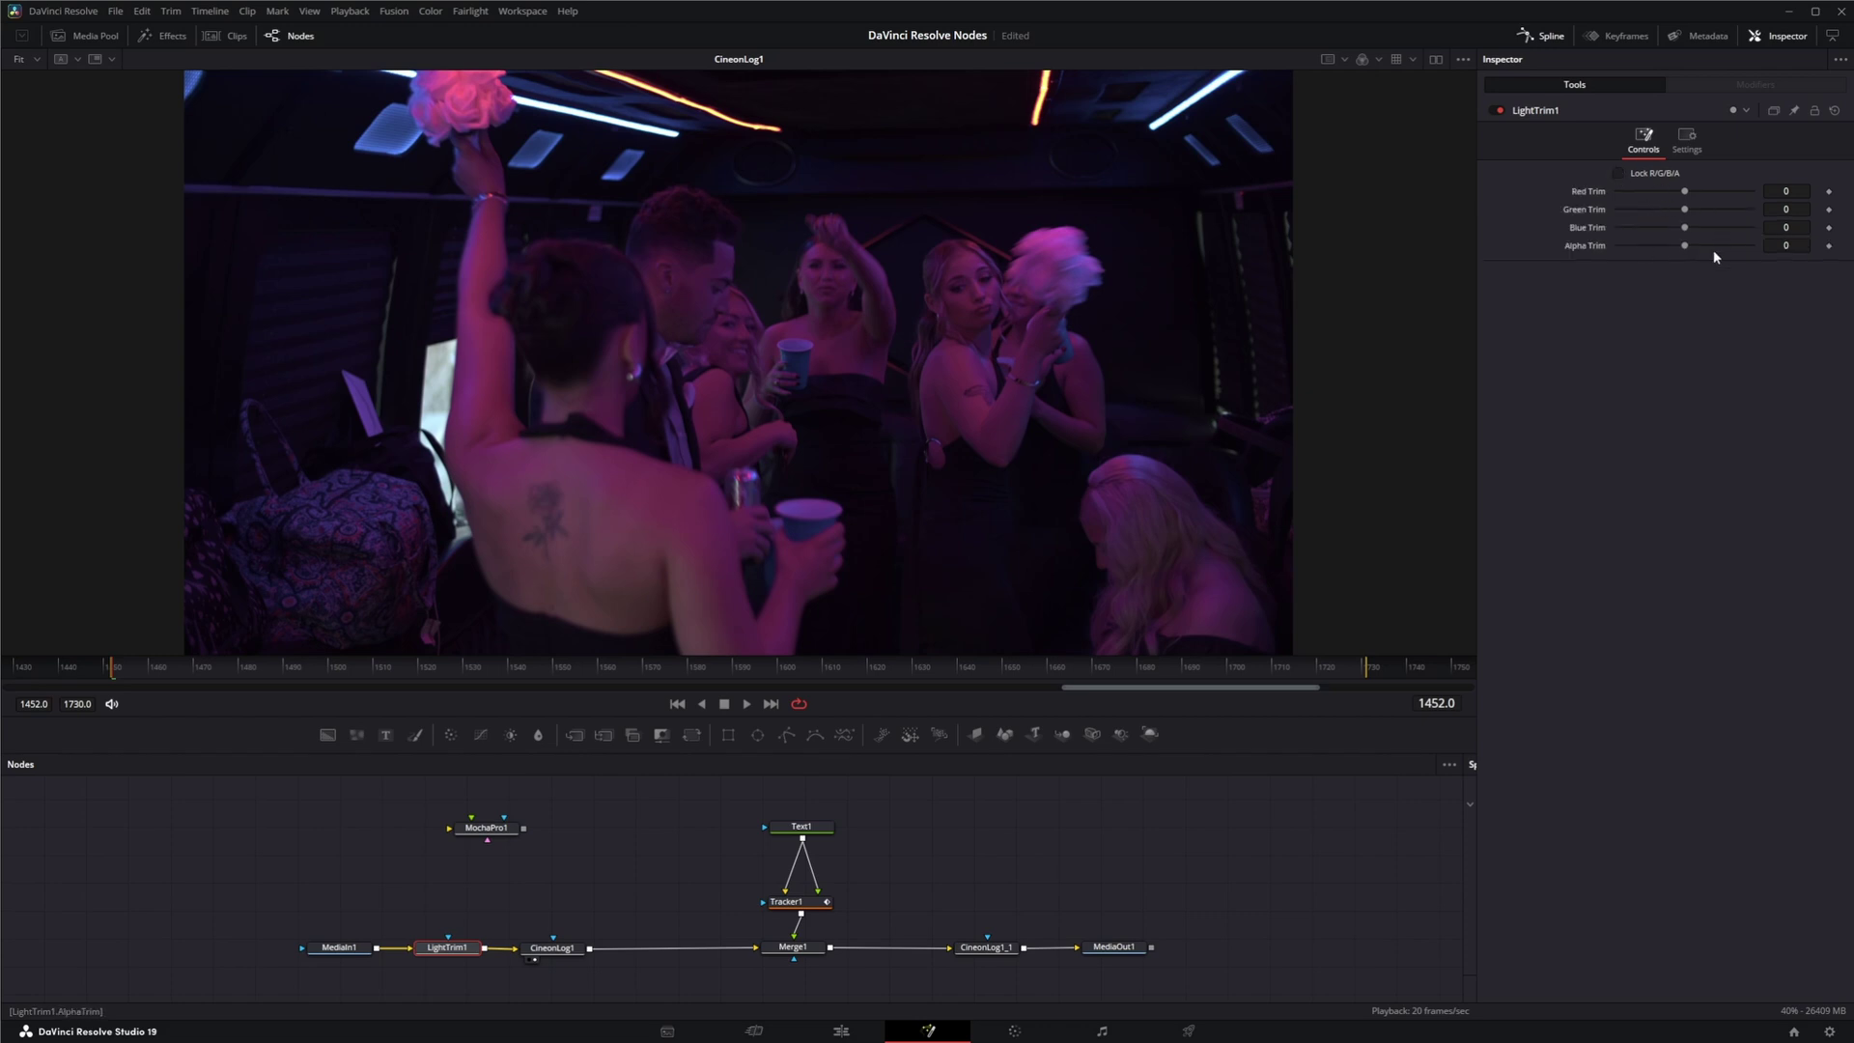
{"action": "left_click", "coordinate": [1619, 175]}
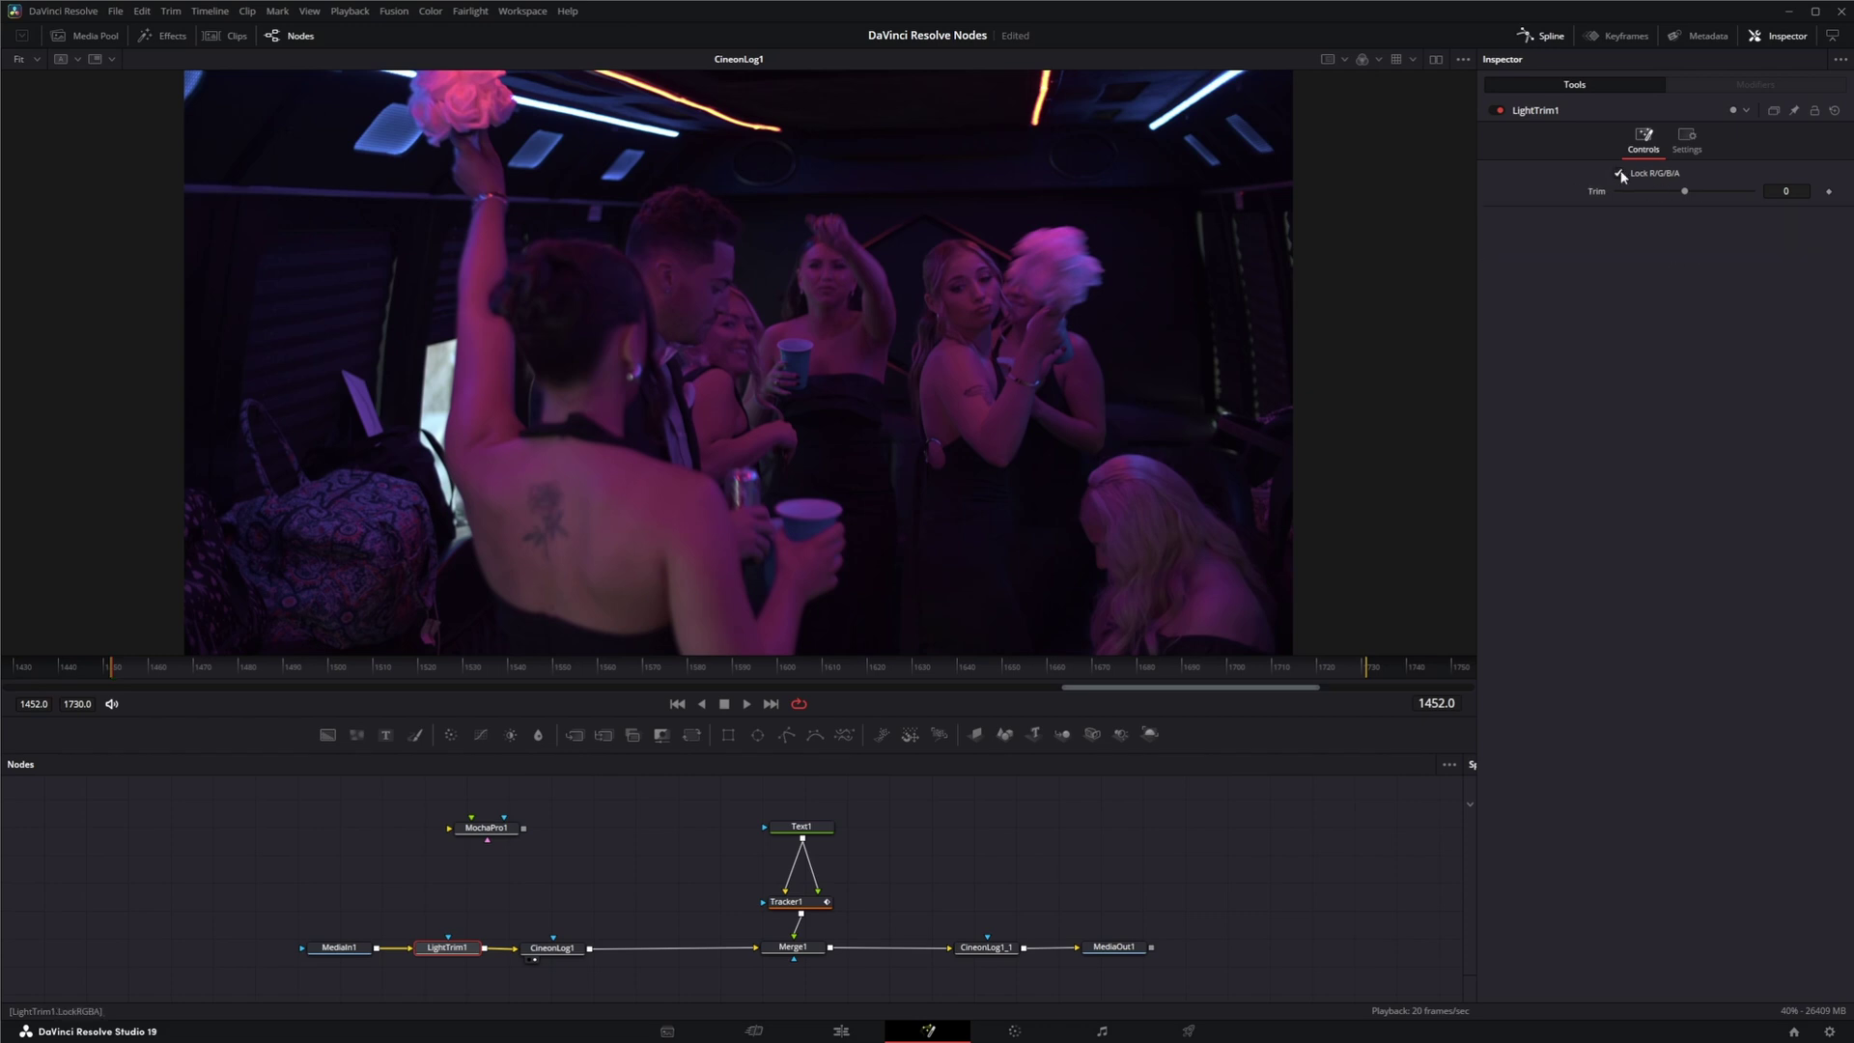
Step: Enter LightTrim1 Trim values 8, 16 and 12, finishing at -8 to darken the CineonLog1 image
{"action": "left_click", "coordinate": [1797, 192]}
{"action": "key", "text": "Return"}
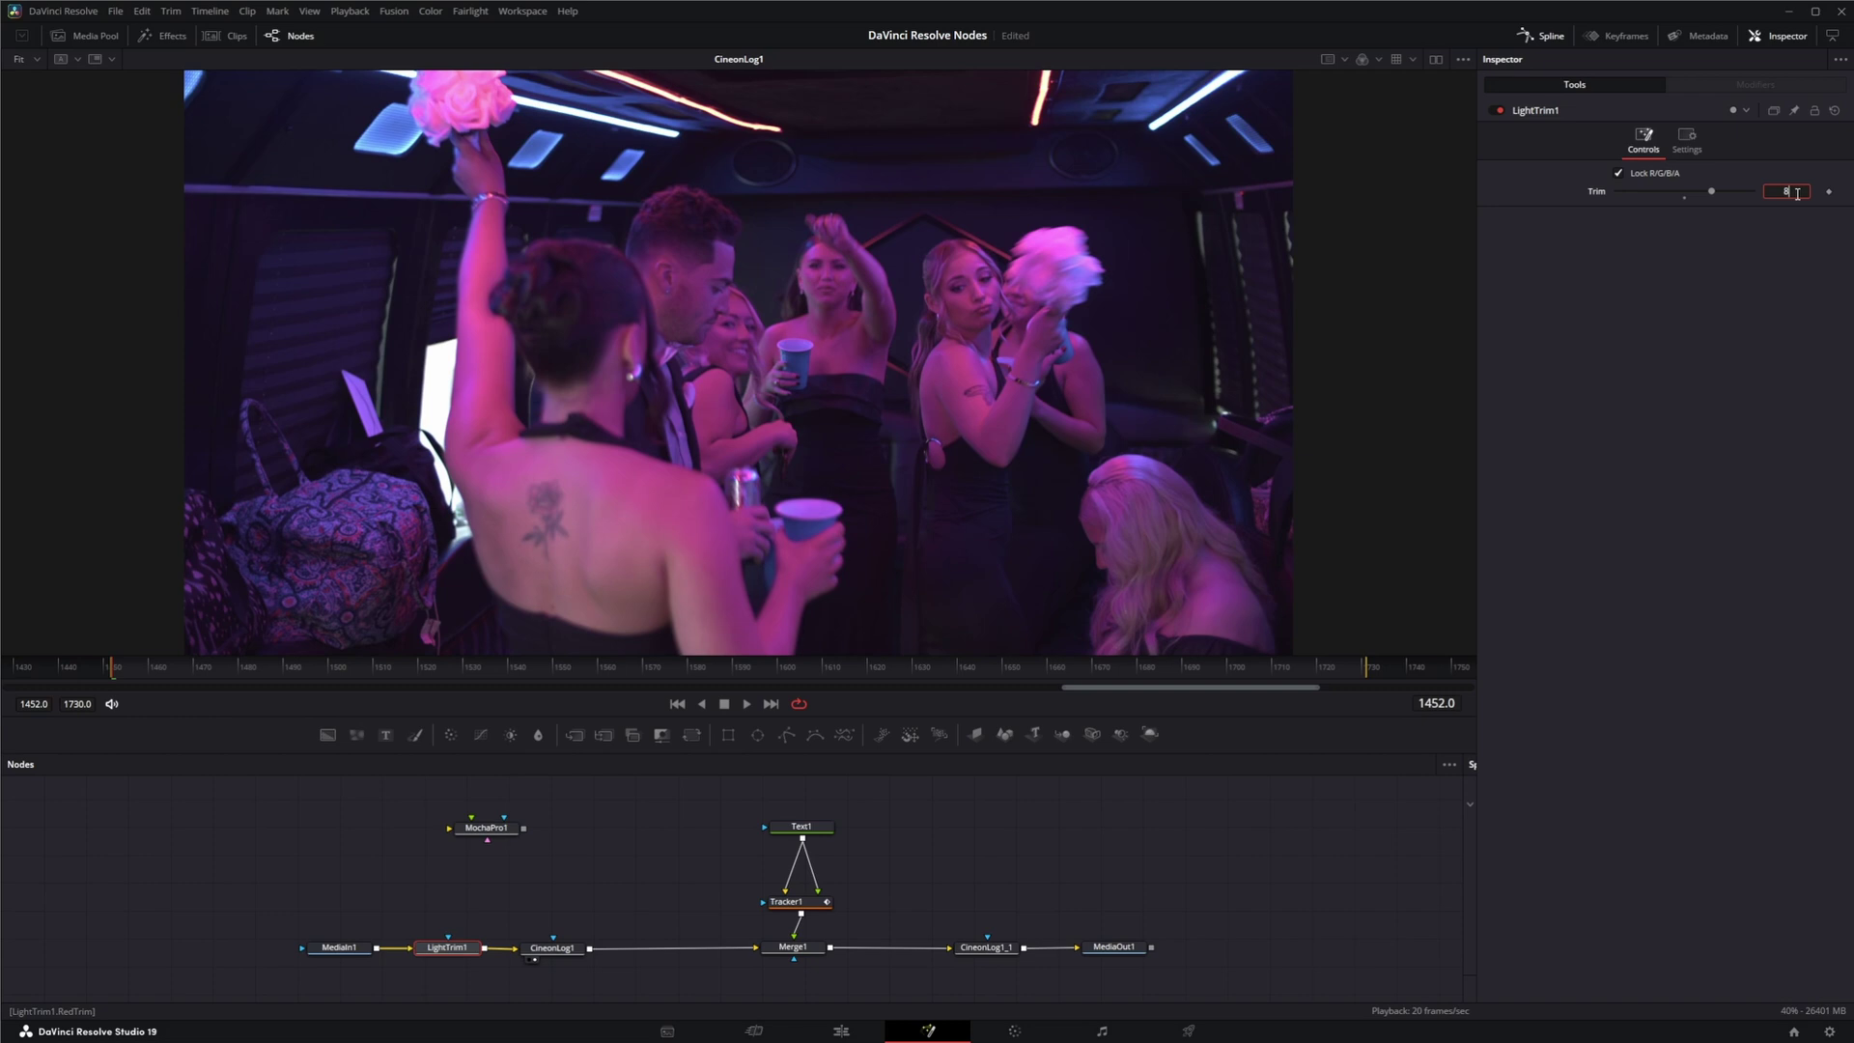
{"action": "type", "text": "16"}
{"action": "key", "text": "Return"}
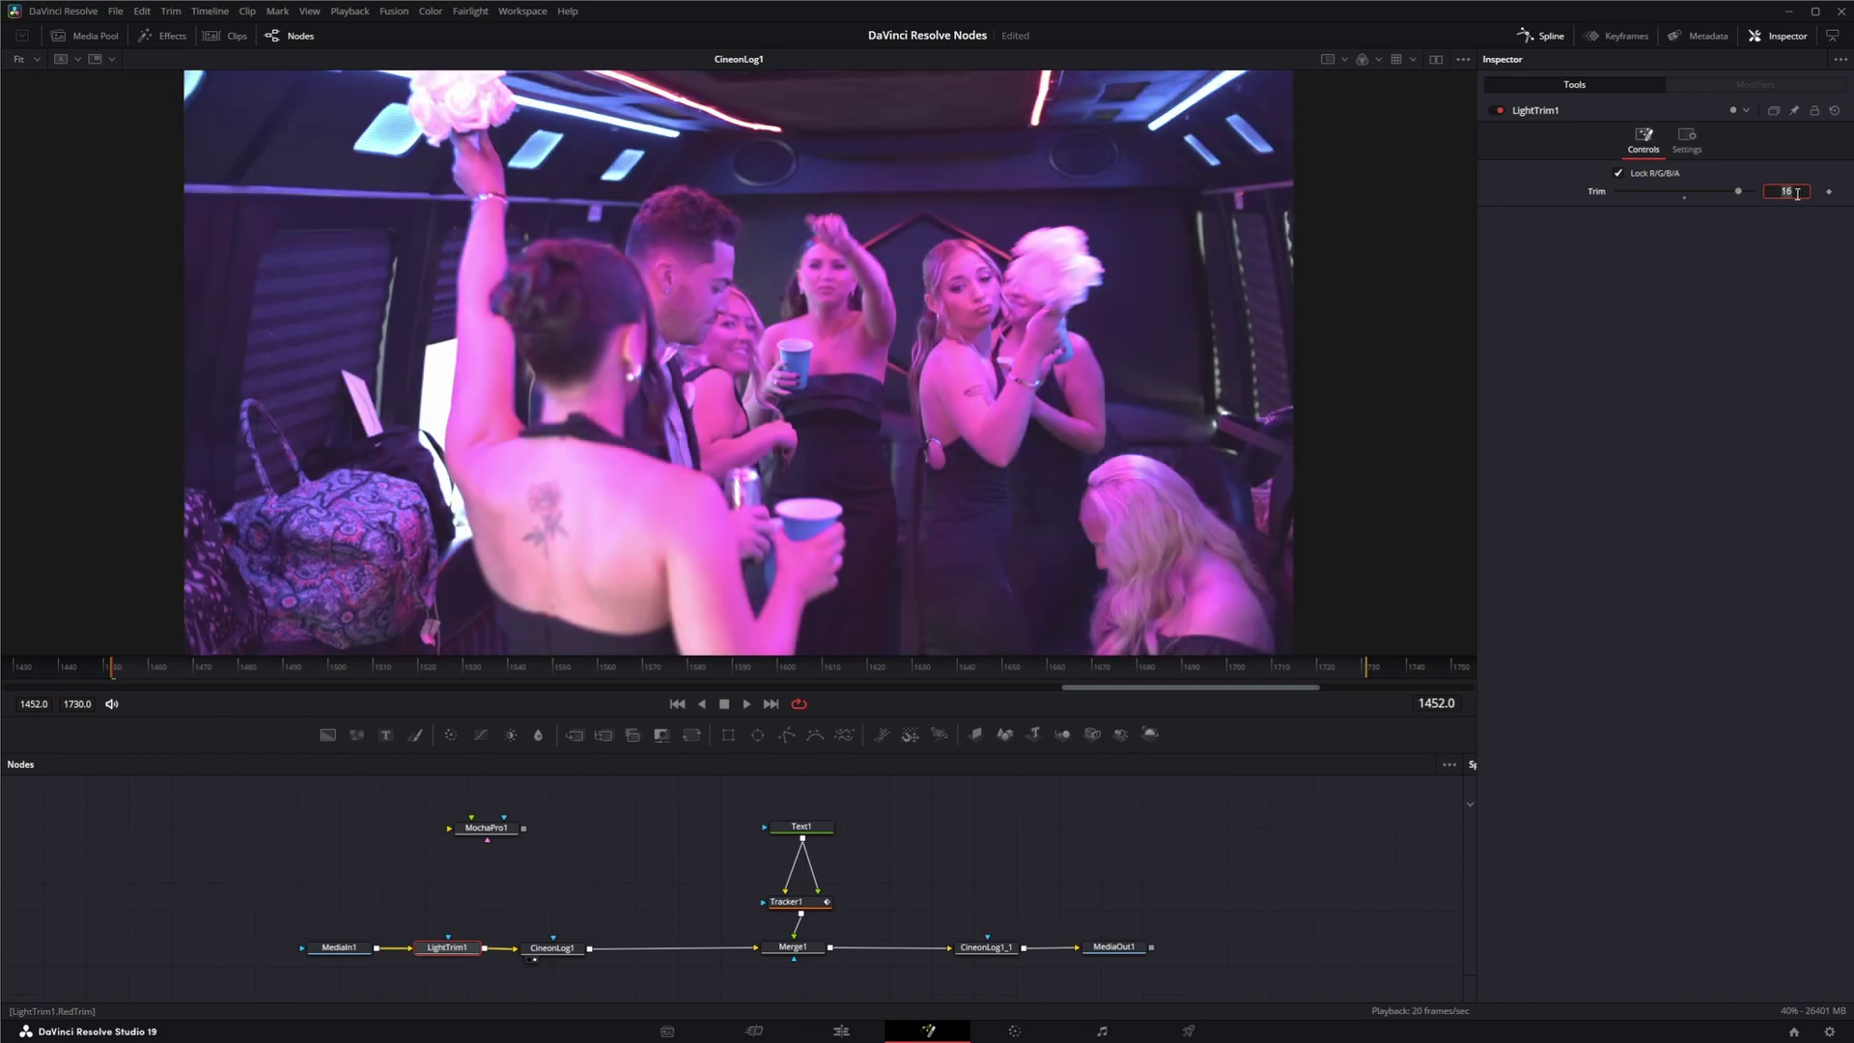
{"action": "key", "text": "BackSpace"}
{"action": "type", "text": "2"}
{"action": "key", "text": "Return"}
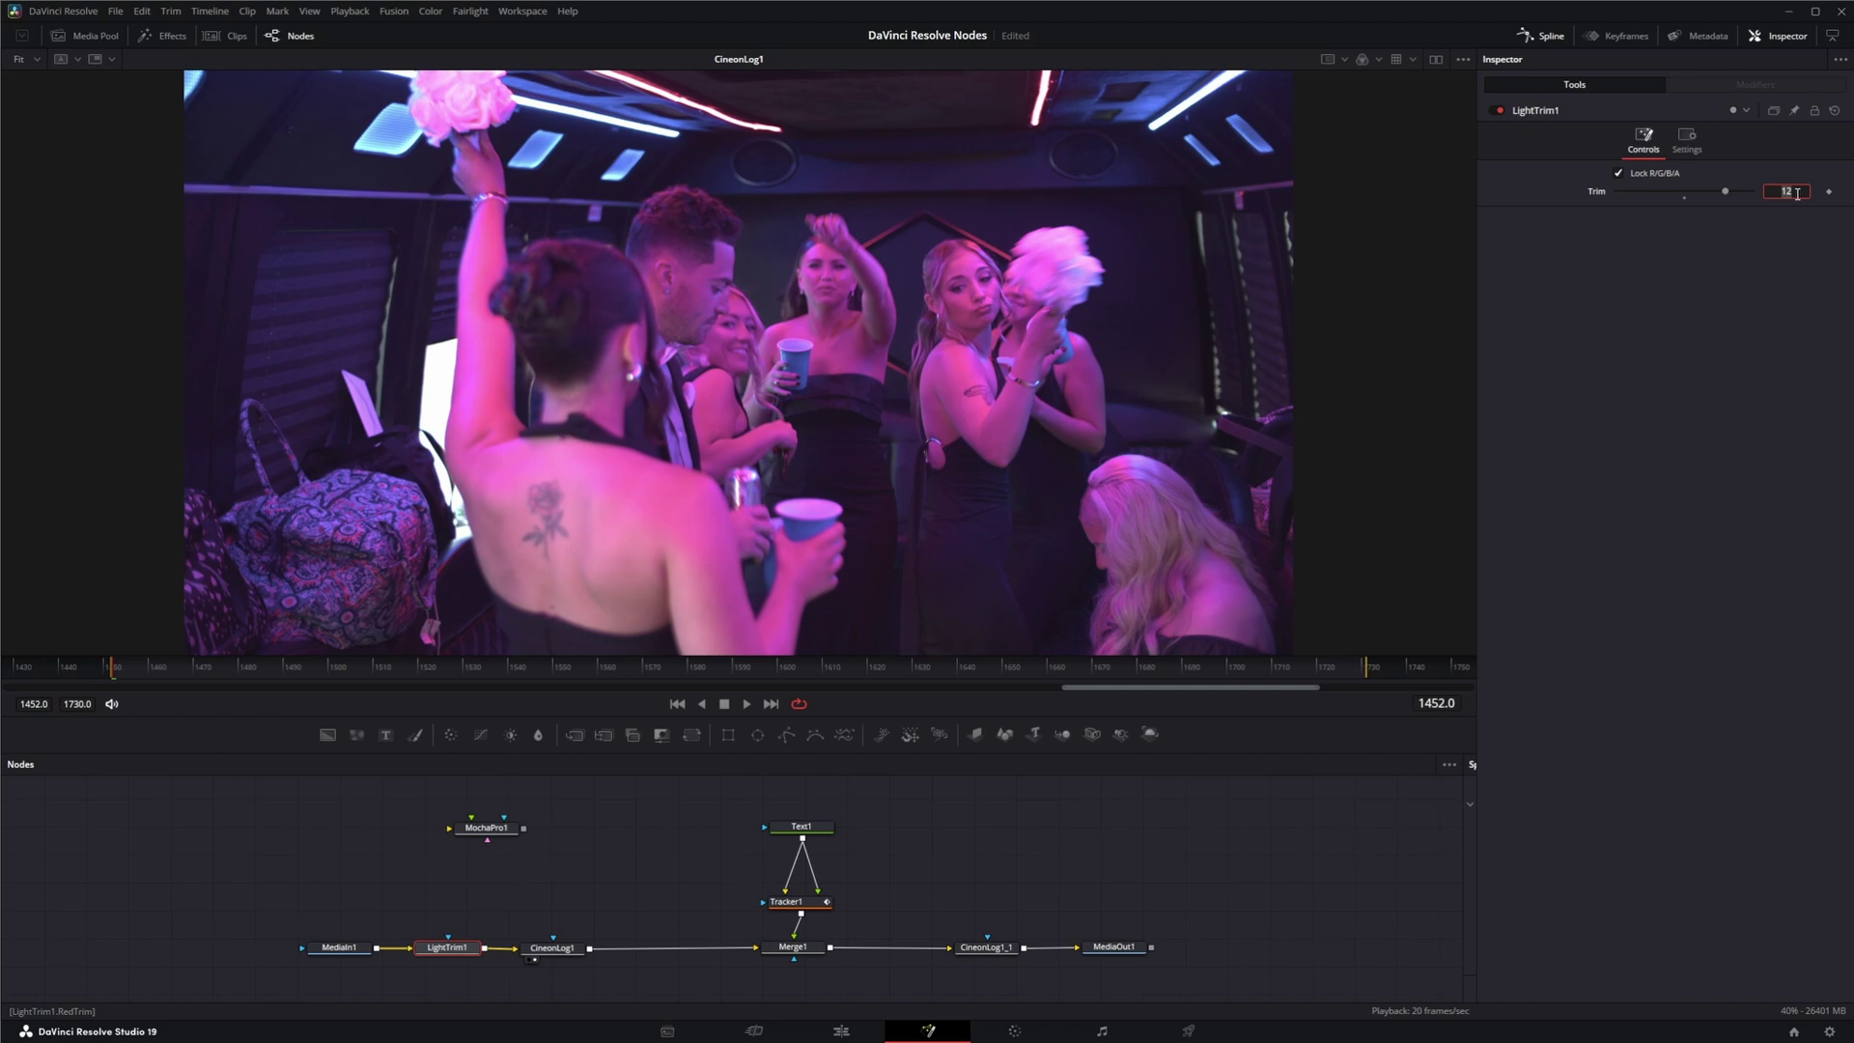
{"action": "type", "text": "-8"}
{"action": "key", "text": "Return"}
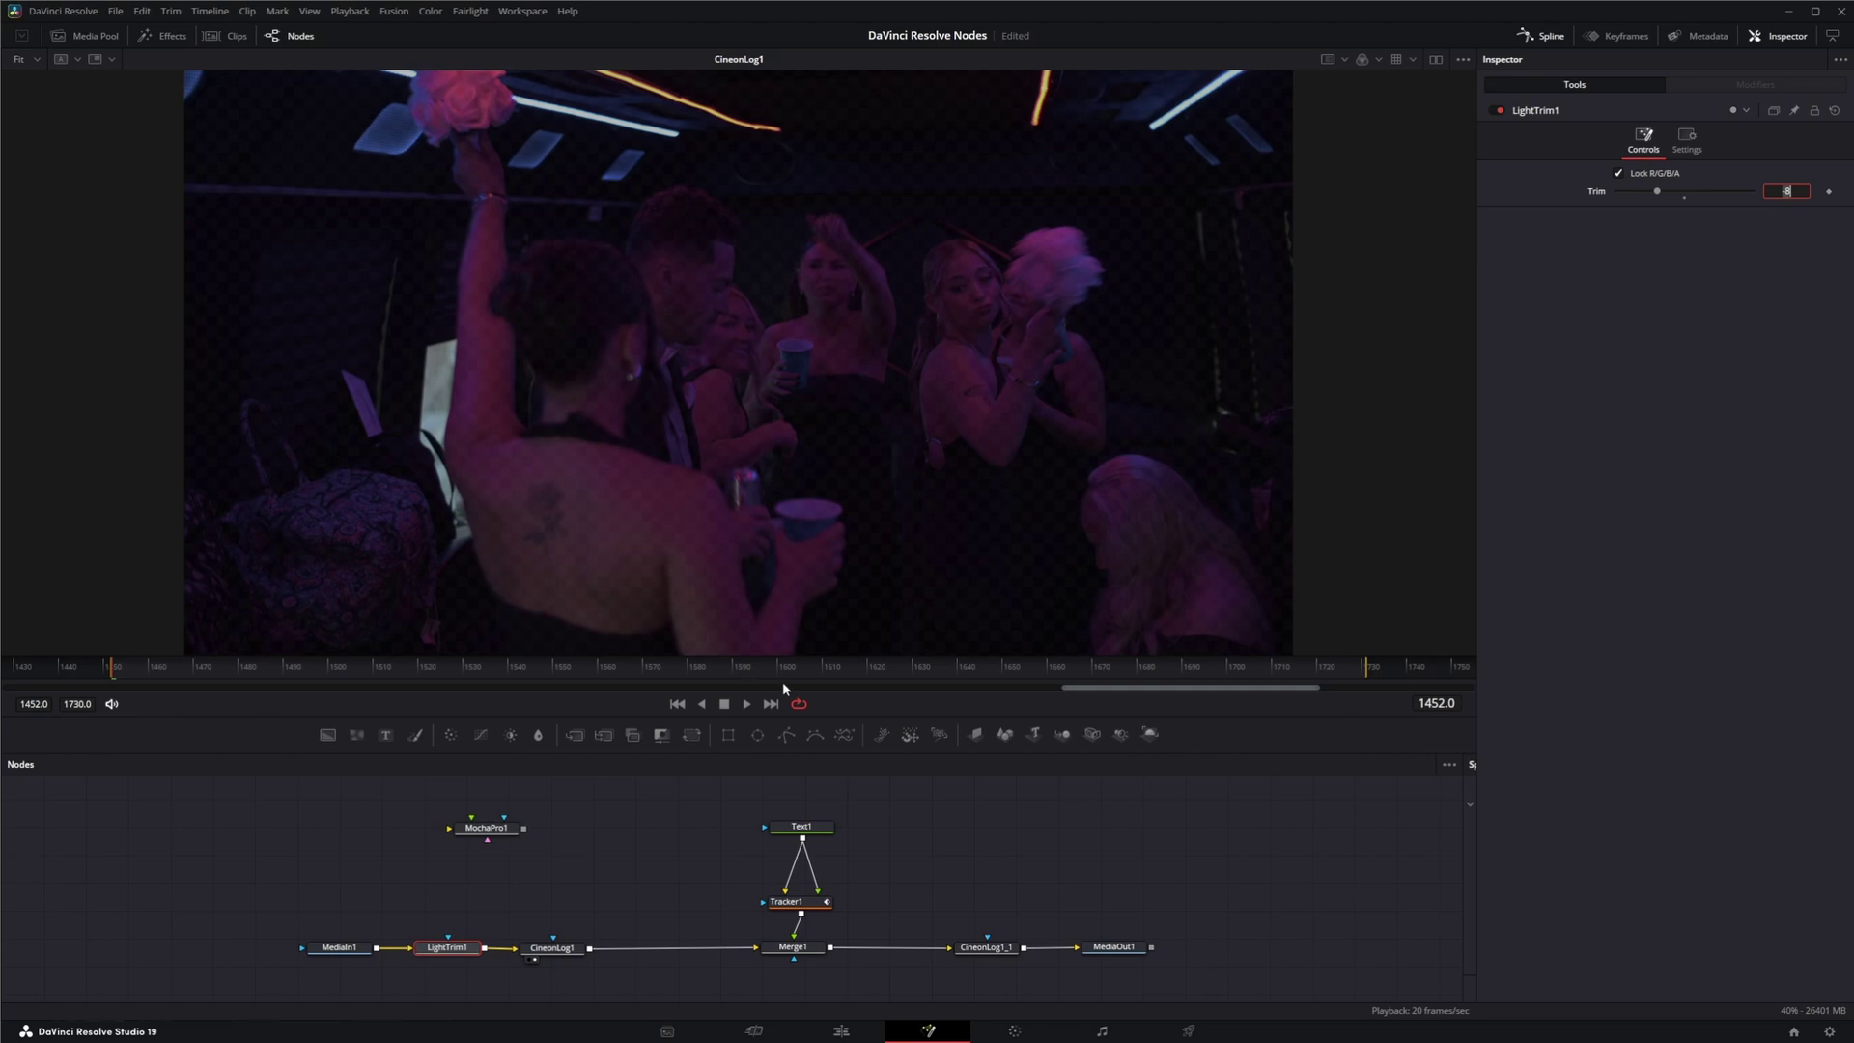
Step: Save, add a Merge2 node below CineonLog1, and move MediaIn1 and LightTrim1 further left
{"action": "key", "text": "ctrl+s"}
{"action": "left_click_drag", "start_coordinate": [669, 880], "coordinate": [773, 856]}
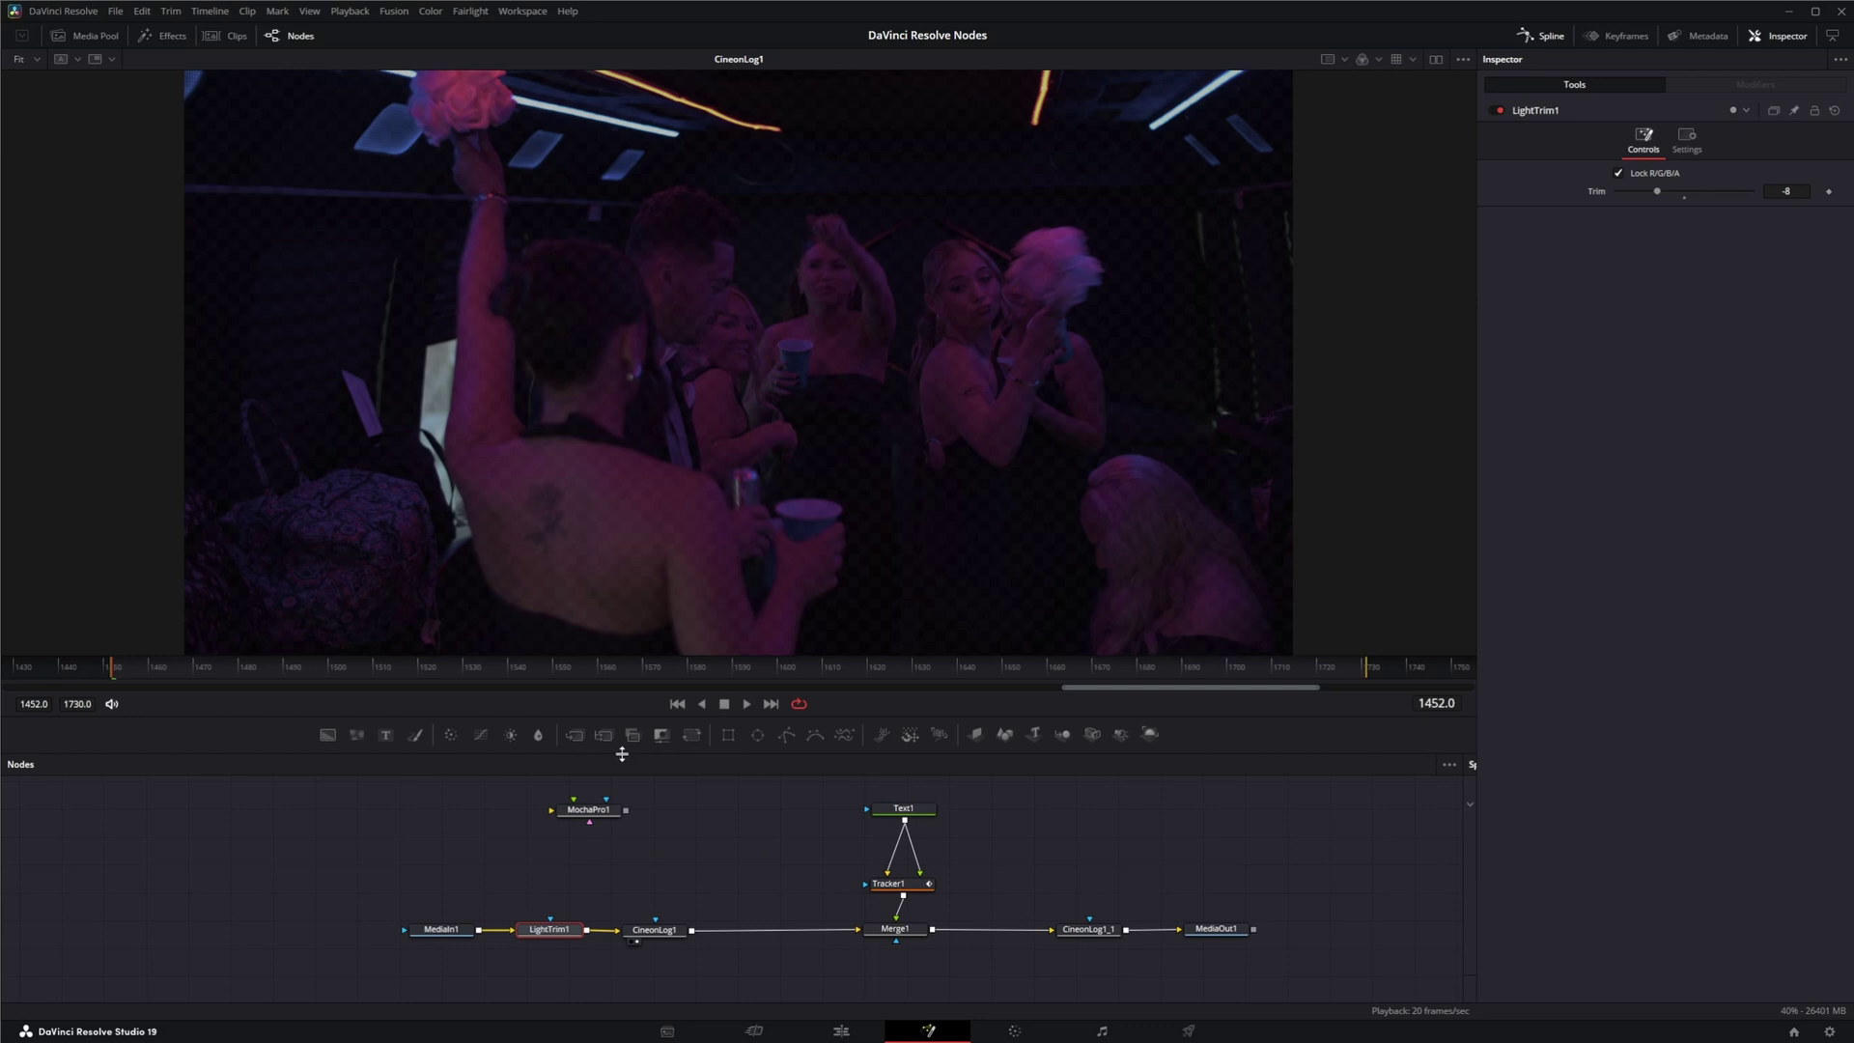
{"action": "left_click_drag", "start_coordinate": [576, 736], "coordinate": [627, 970]}
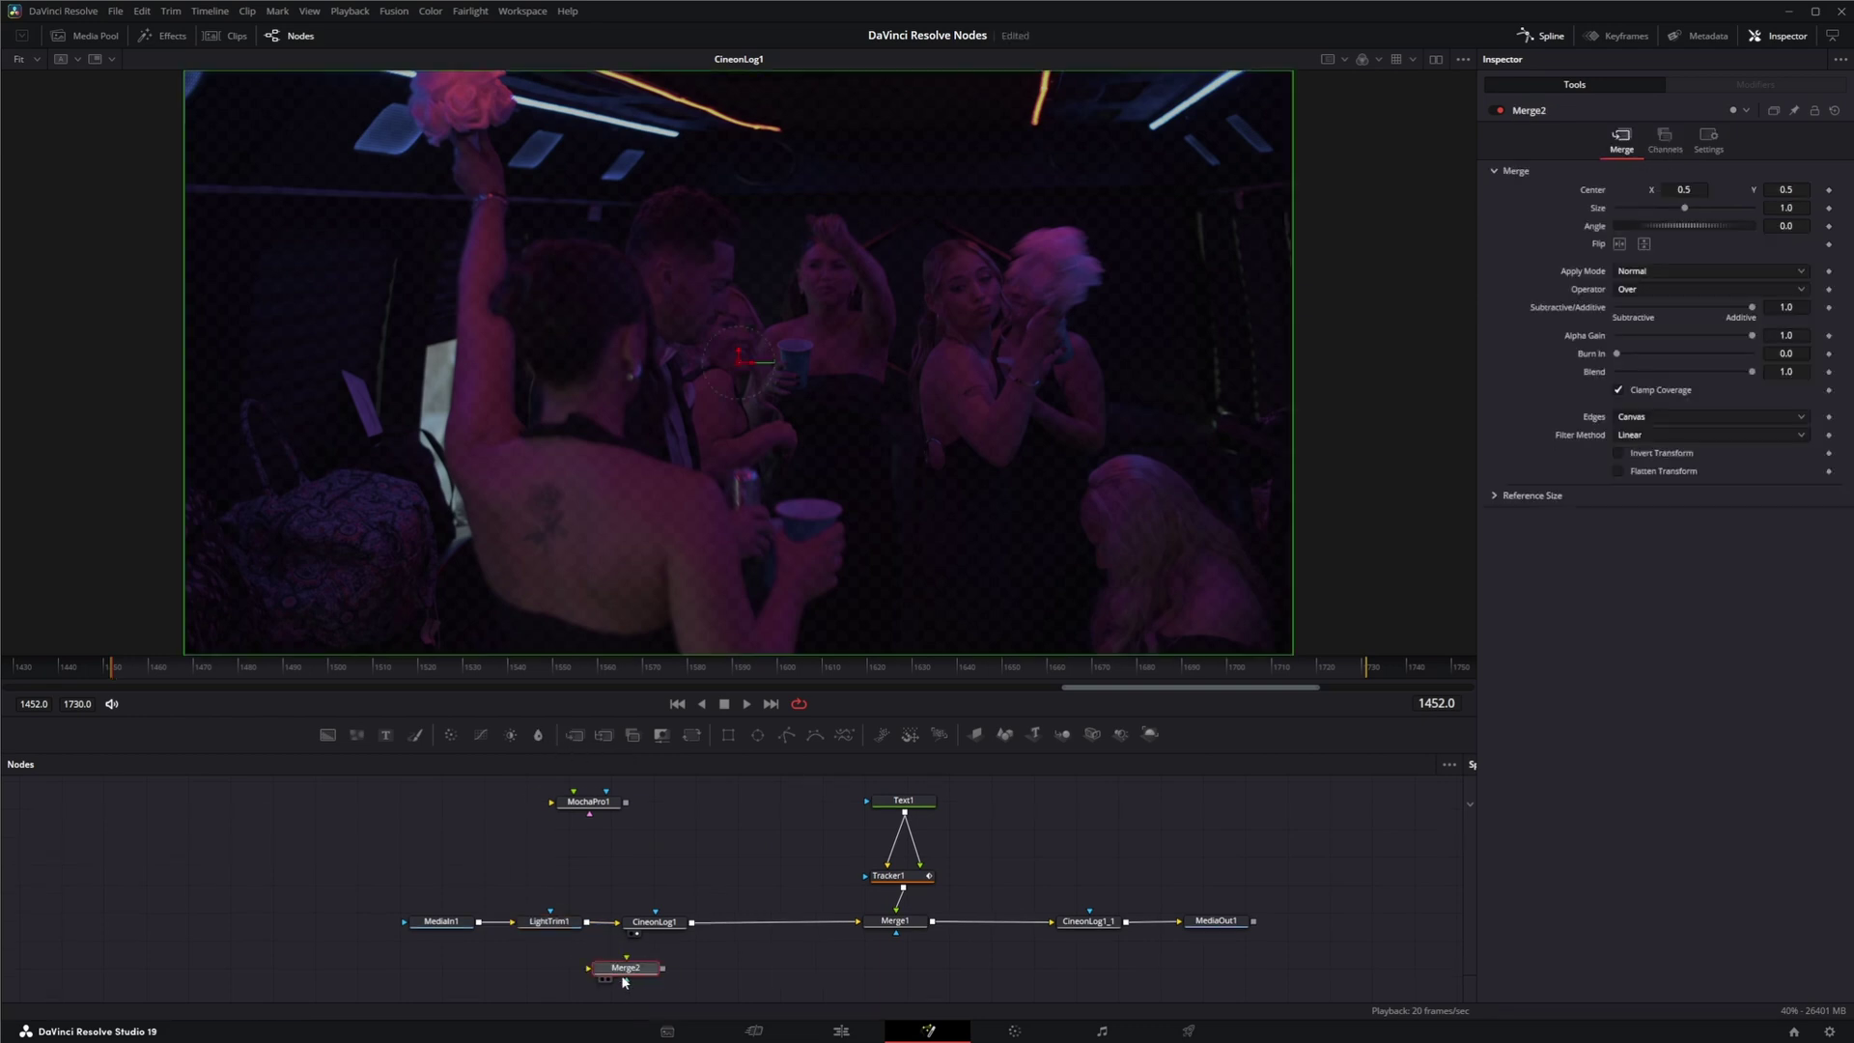
{"action": "left_click_drag", "start_coordinate": [367, 879], "coordinate": [621, 925]}
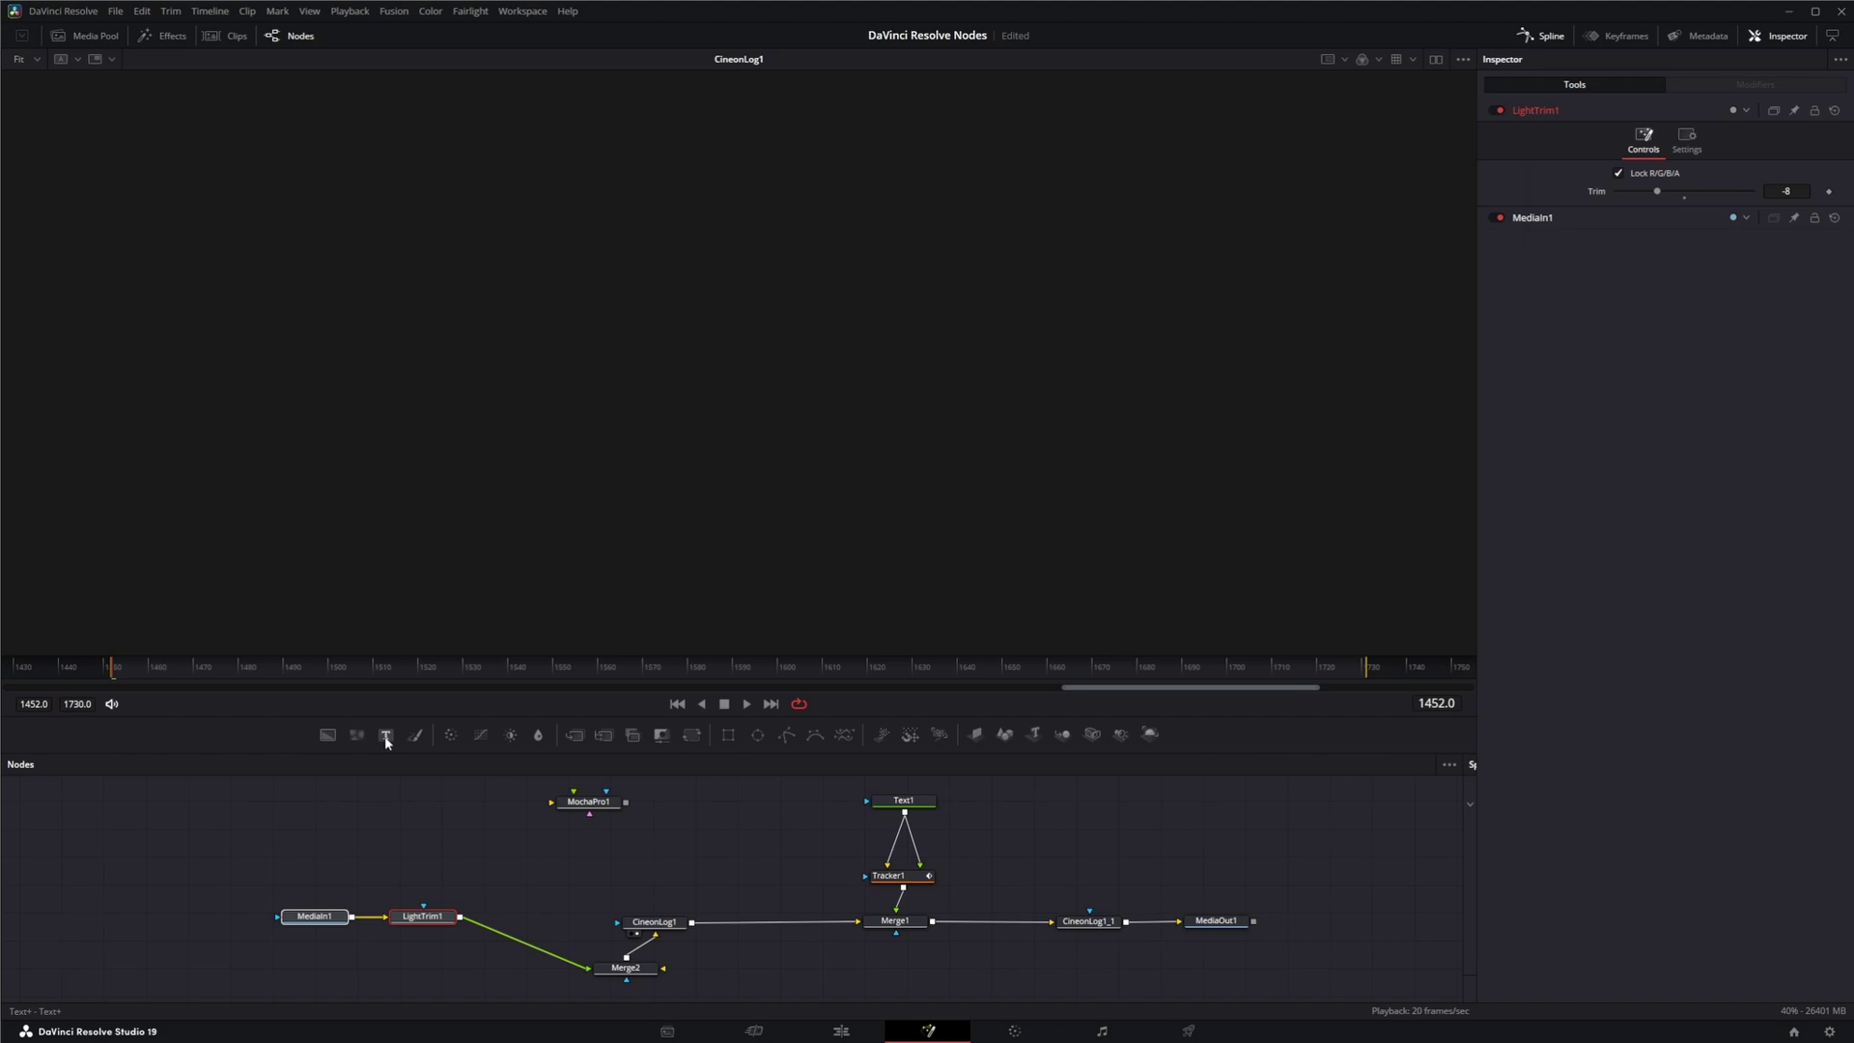
Step: Connect a Text2 node reading TRANSPARENT at size 0.2139 into Merge2, then adjust LightTrim1's Trim
{"action": "left_click_drag", "start_coordinate": [385, 734], "coordinate": [437, 969]}
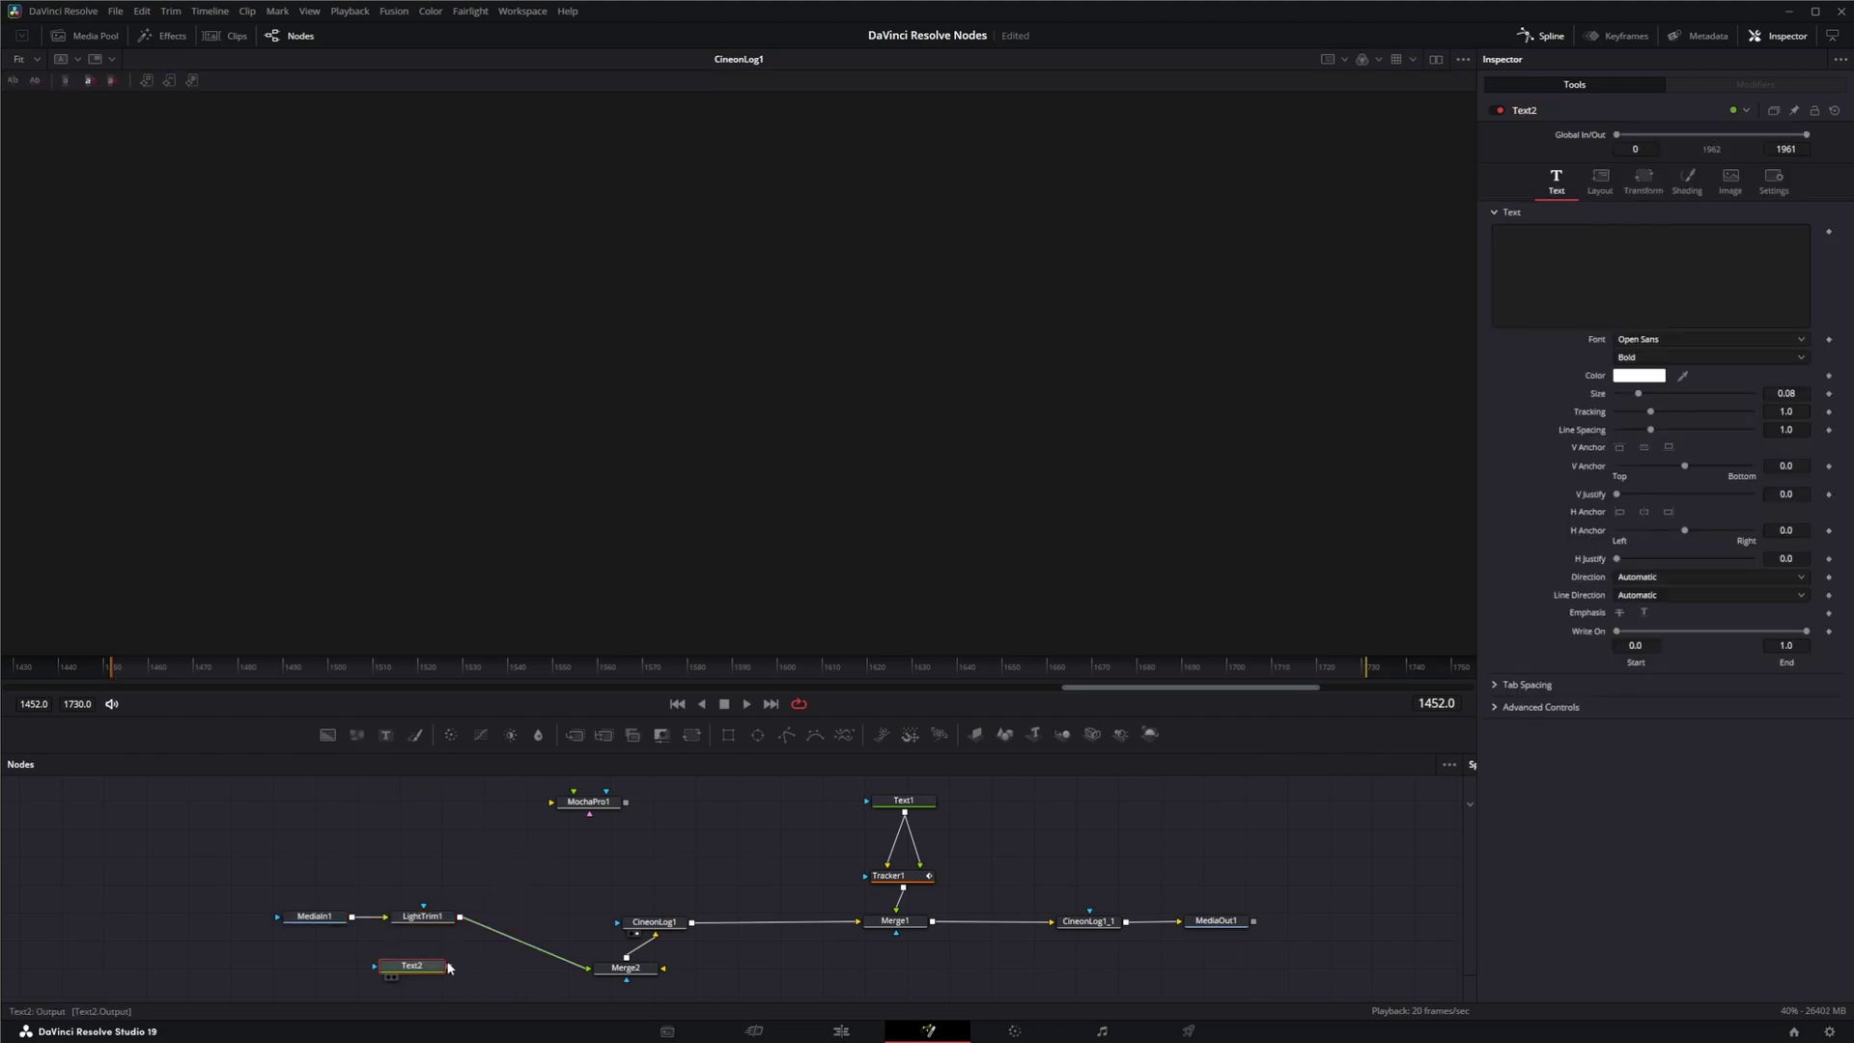
{"action": "left_click_drag", "start_coordinate": [663, 974], "coordinate": [663, 975]}
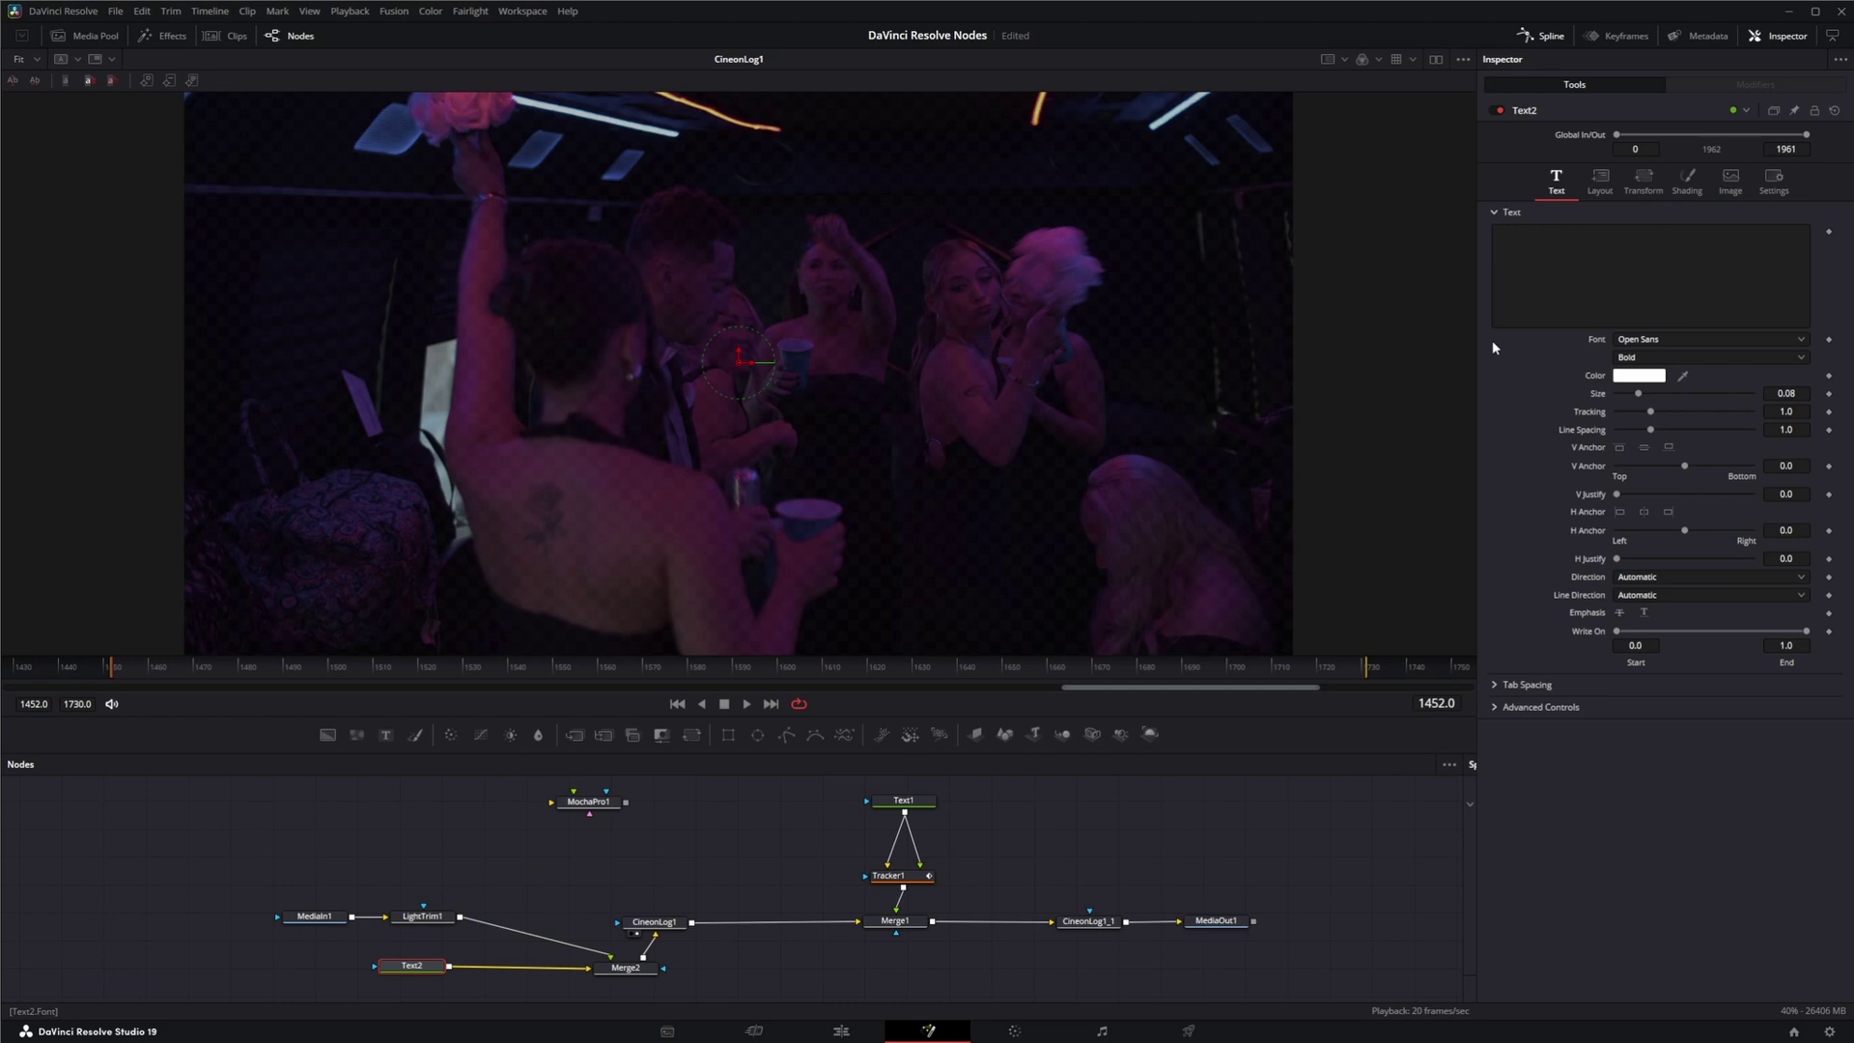
{"action": "left_click", "coordinate": [1579, 259]}
{"action": "type", "text": "T"}
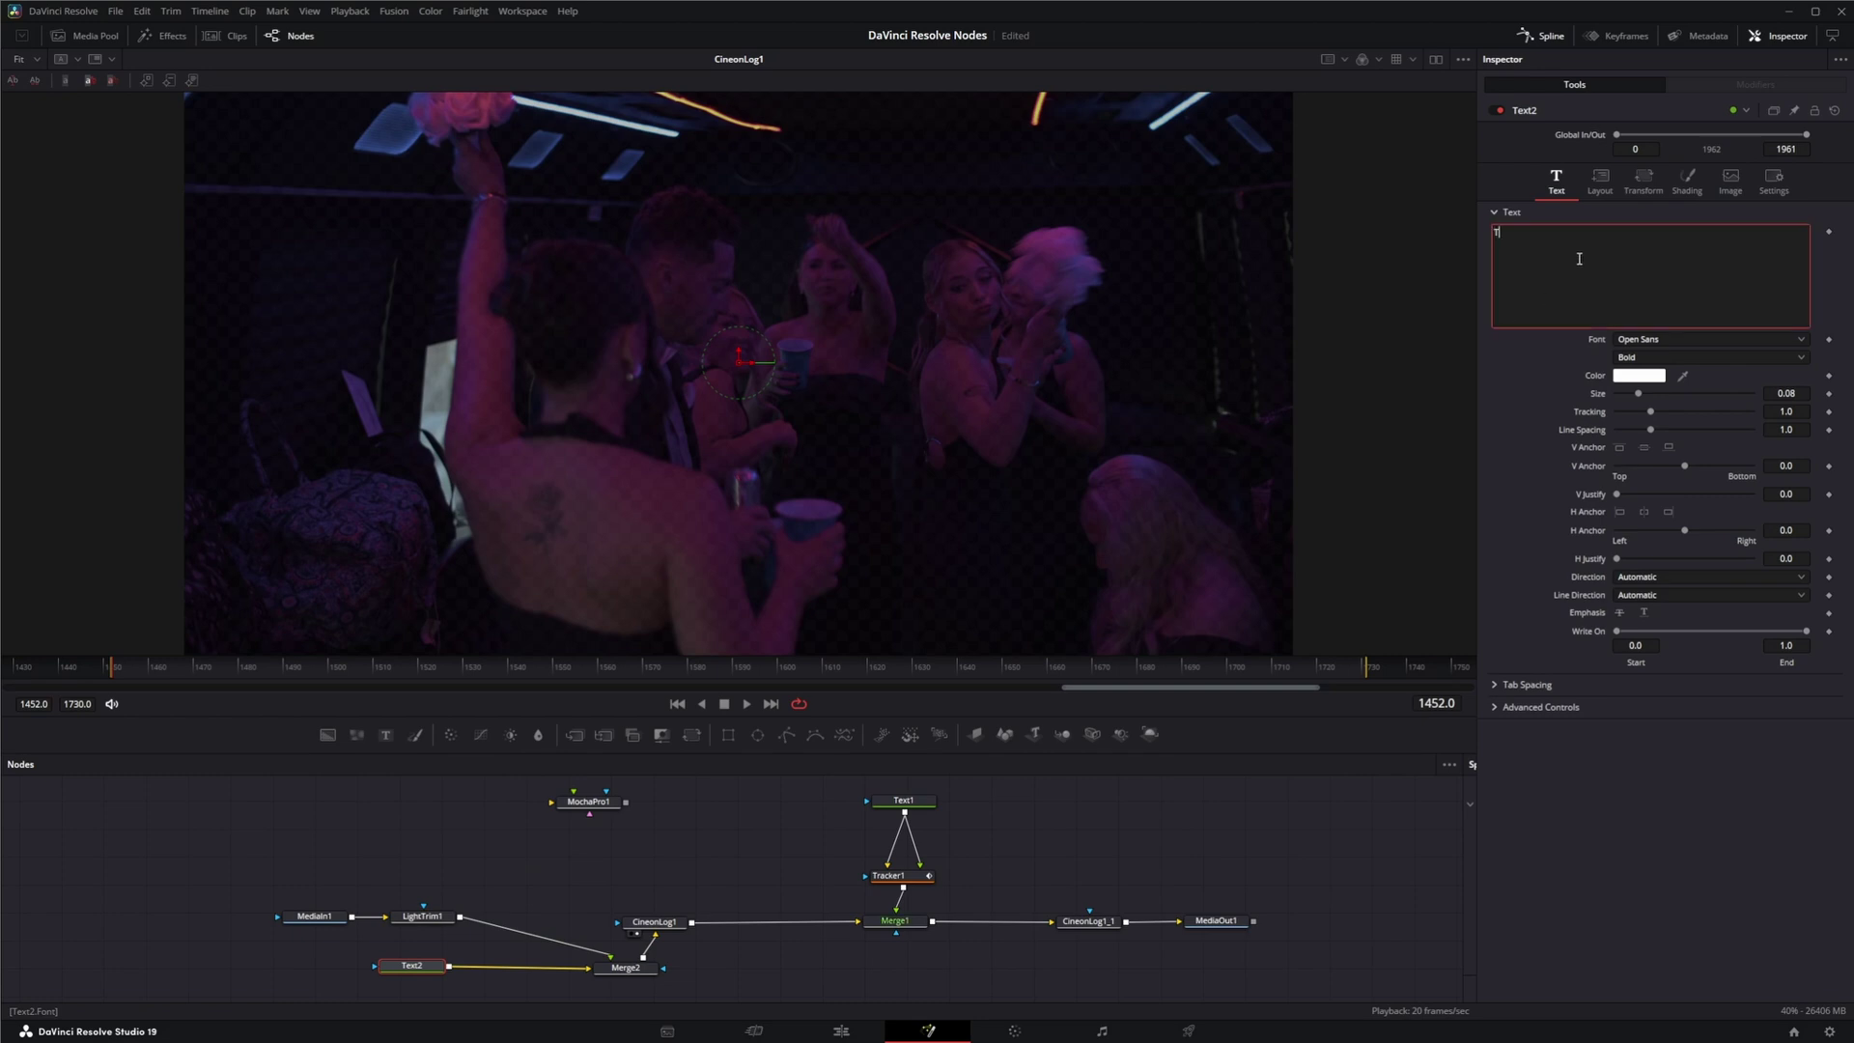
{"action": "type", "text": "RANSPARENT"}
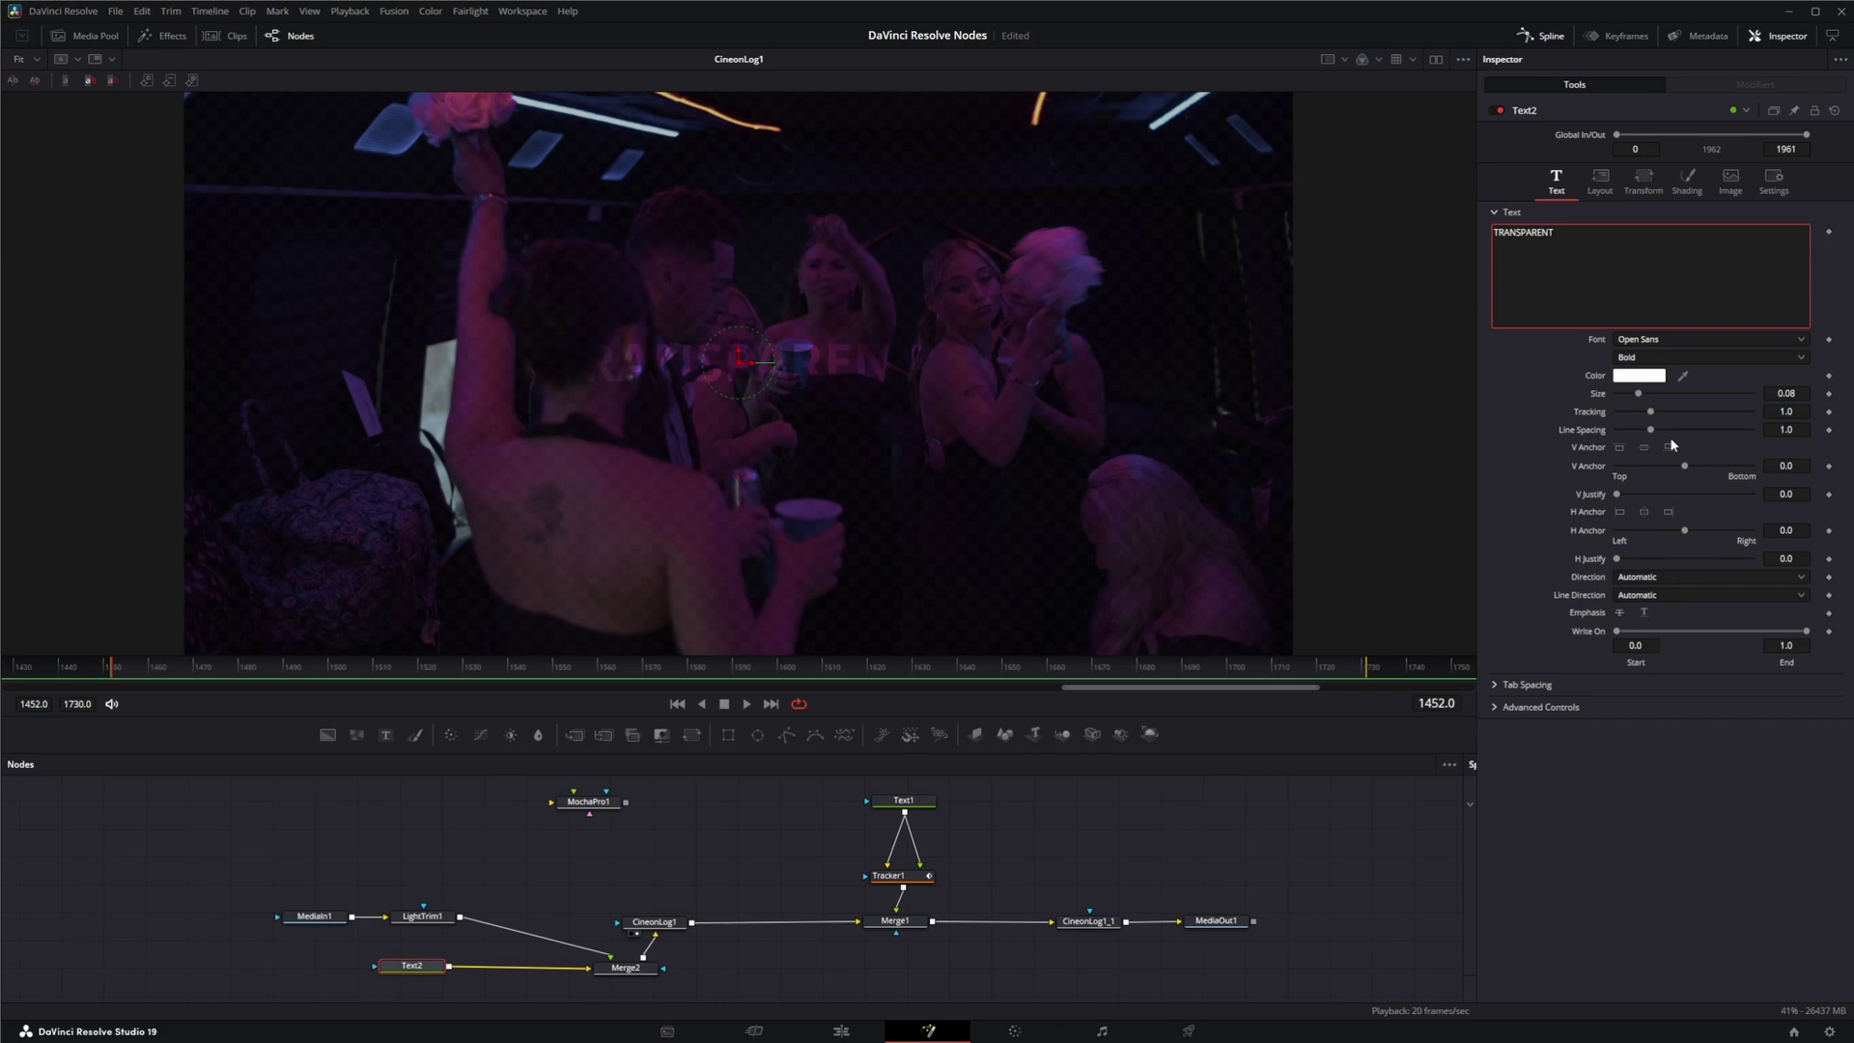
{"action": "left_click_drag", "start_coordinate": [1638, 396], "coordinate": [1675, 394]}
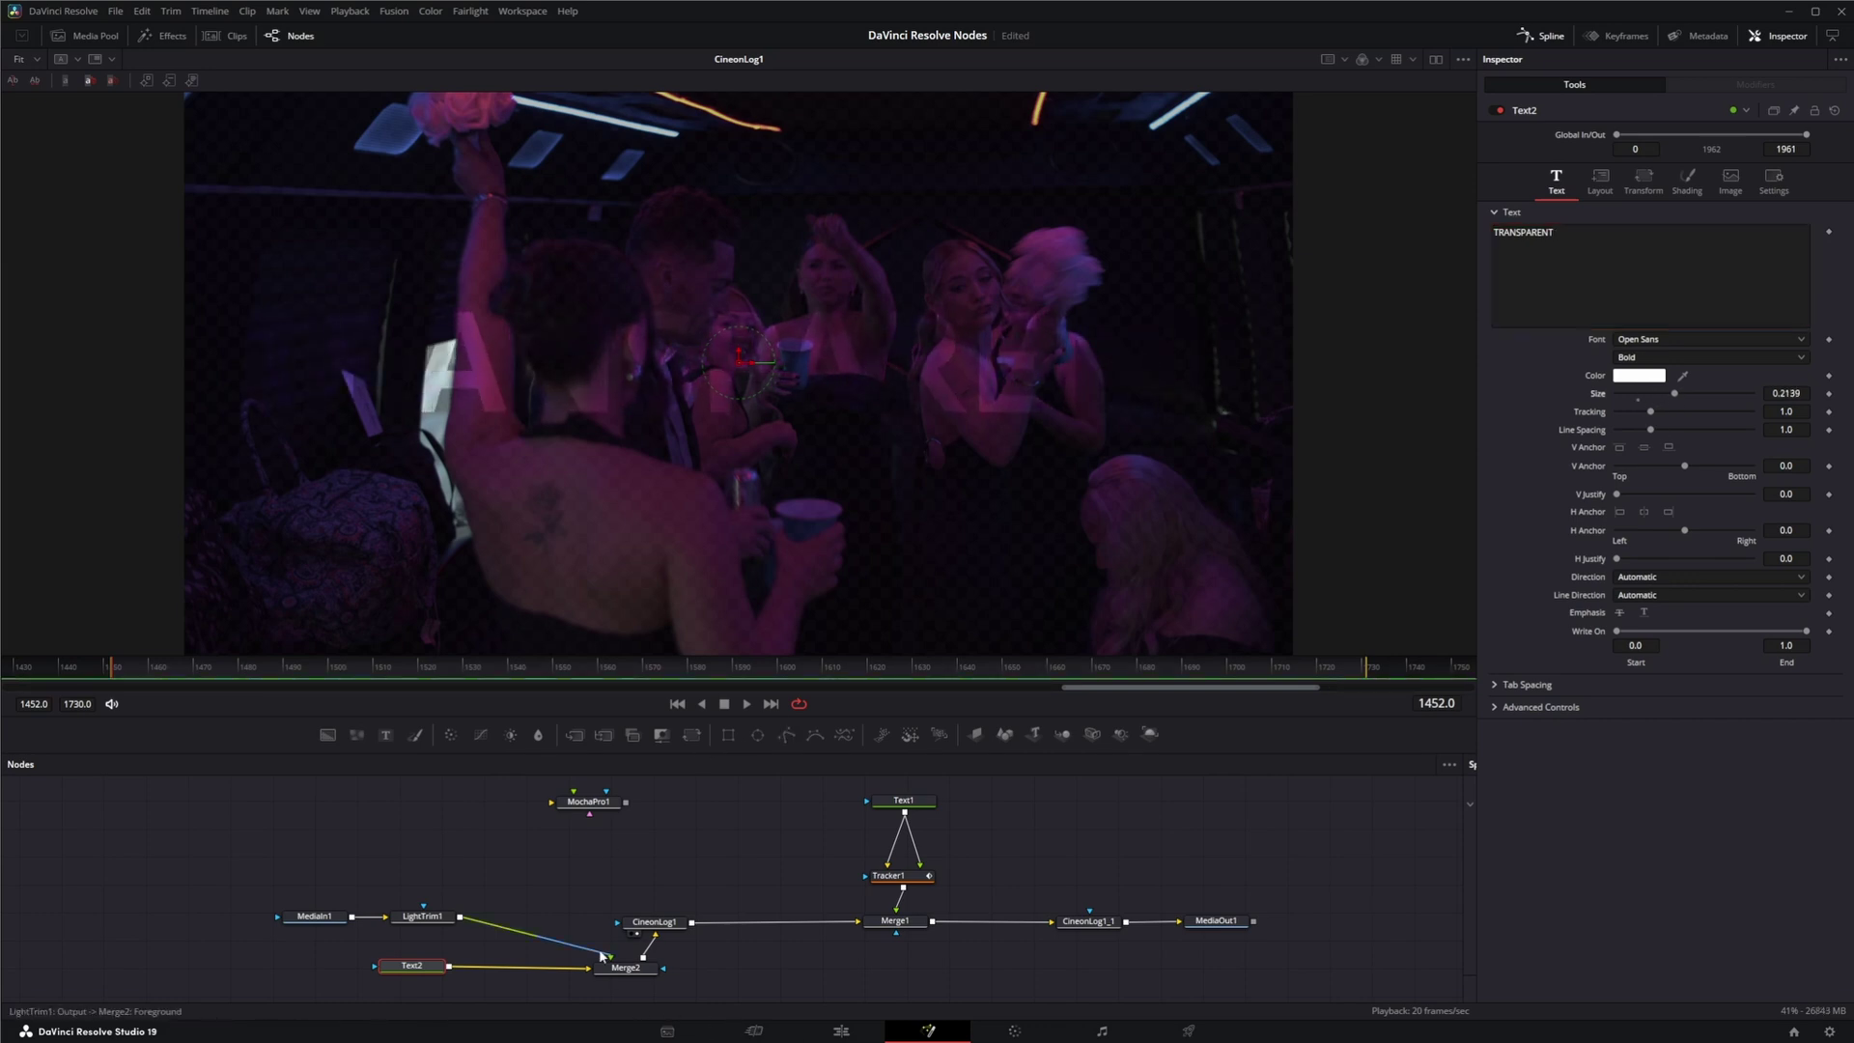
{"action": "left_click", "coordinate": [422, 915]}
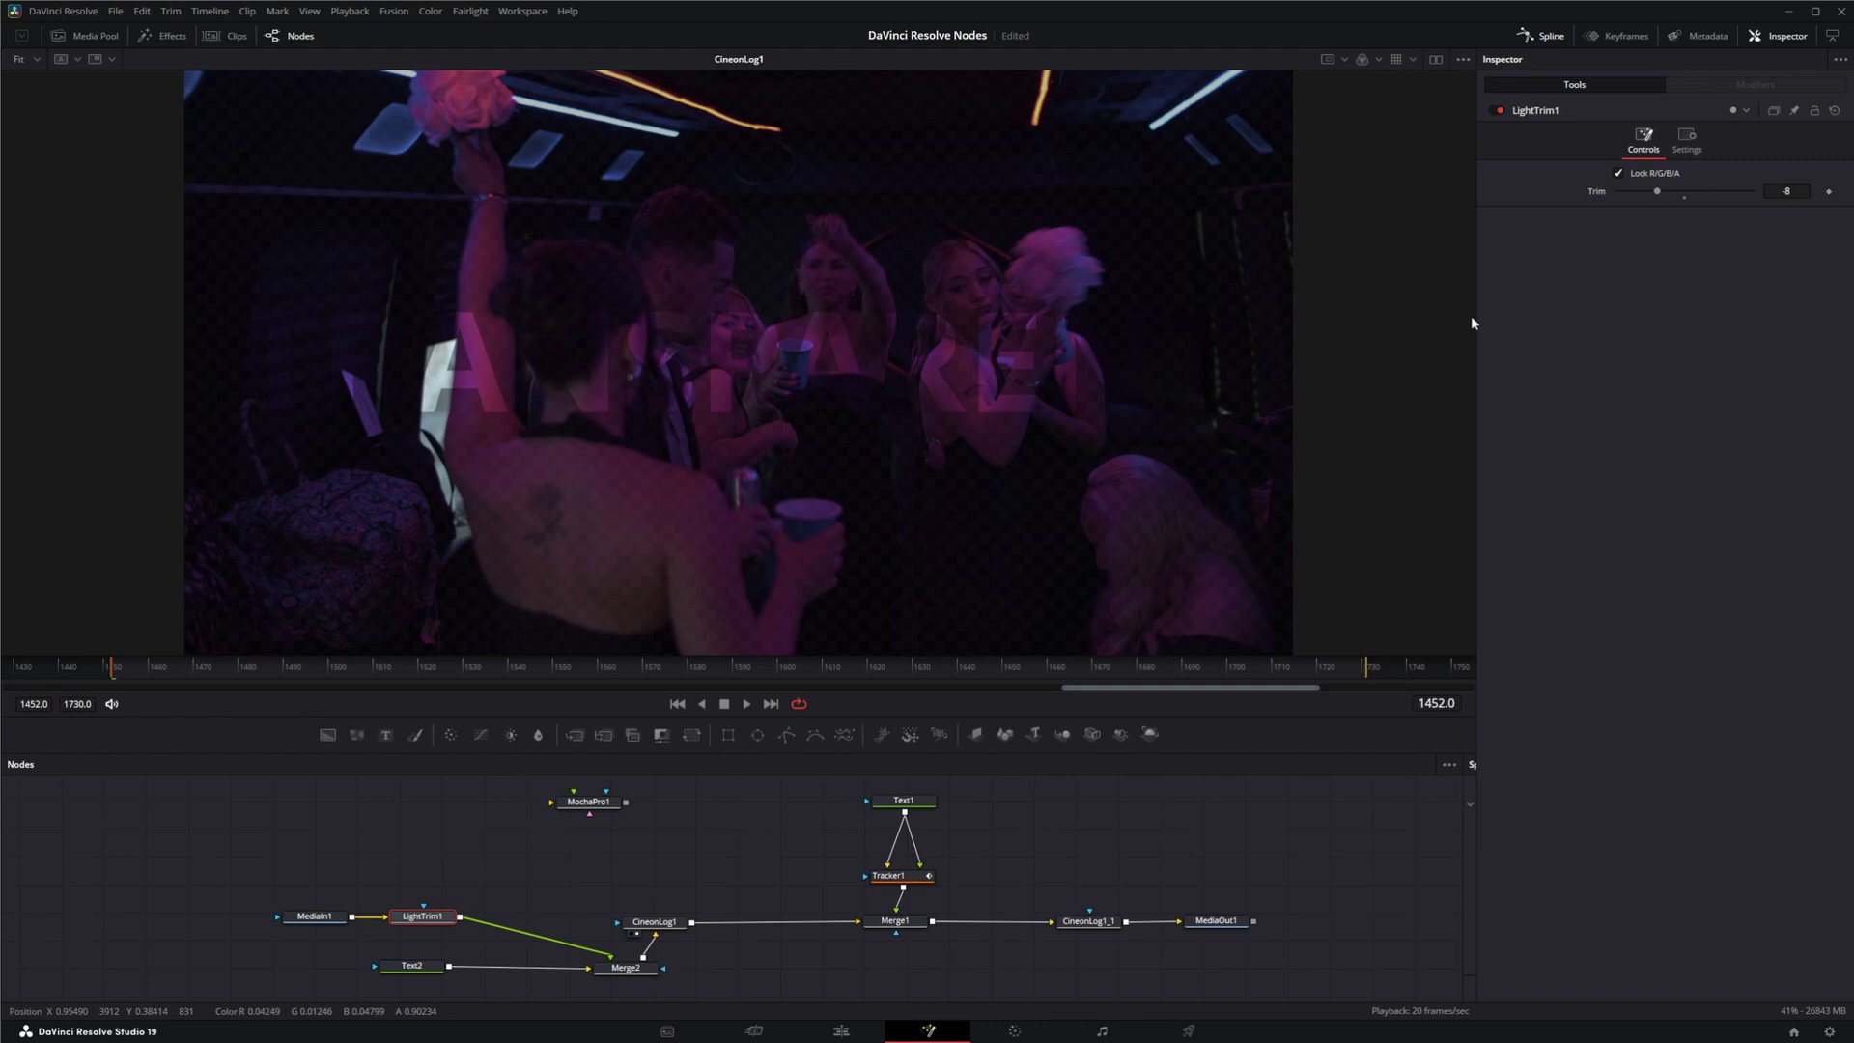
{"action": "mouse_move", "coordinate": [1658, 193]}
{"action": "left_mouse_down"}
{"action": "mouse_move", "coordinate": [1623, 193]}
{"action": "mouse_move", "coordinate": [1678, 198]}
{"action": "left_mouse_up"}
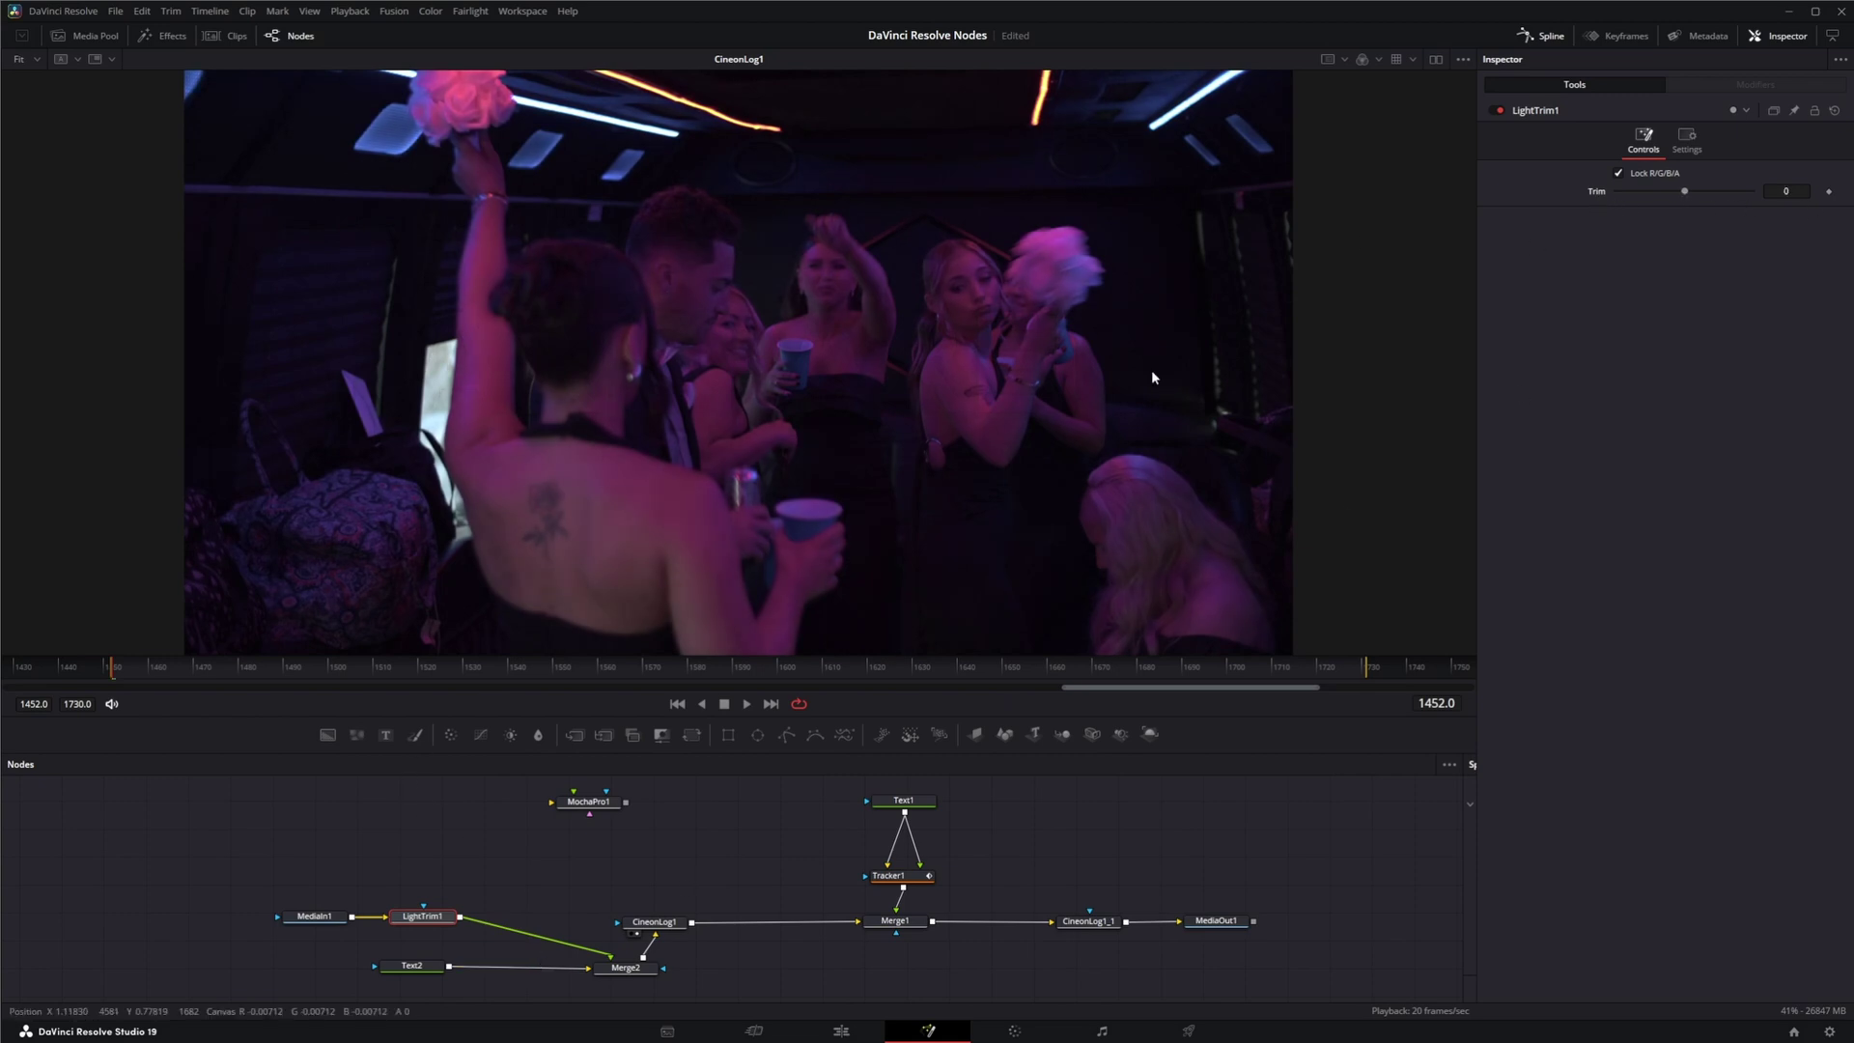
Step: Disconnect Text2 from Merge2 and feed Merge2 from a new Background1 node
{"action": "left_click_drag", "start_coordinate": [591, 971], "coordinate": [516, 973]}
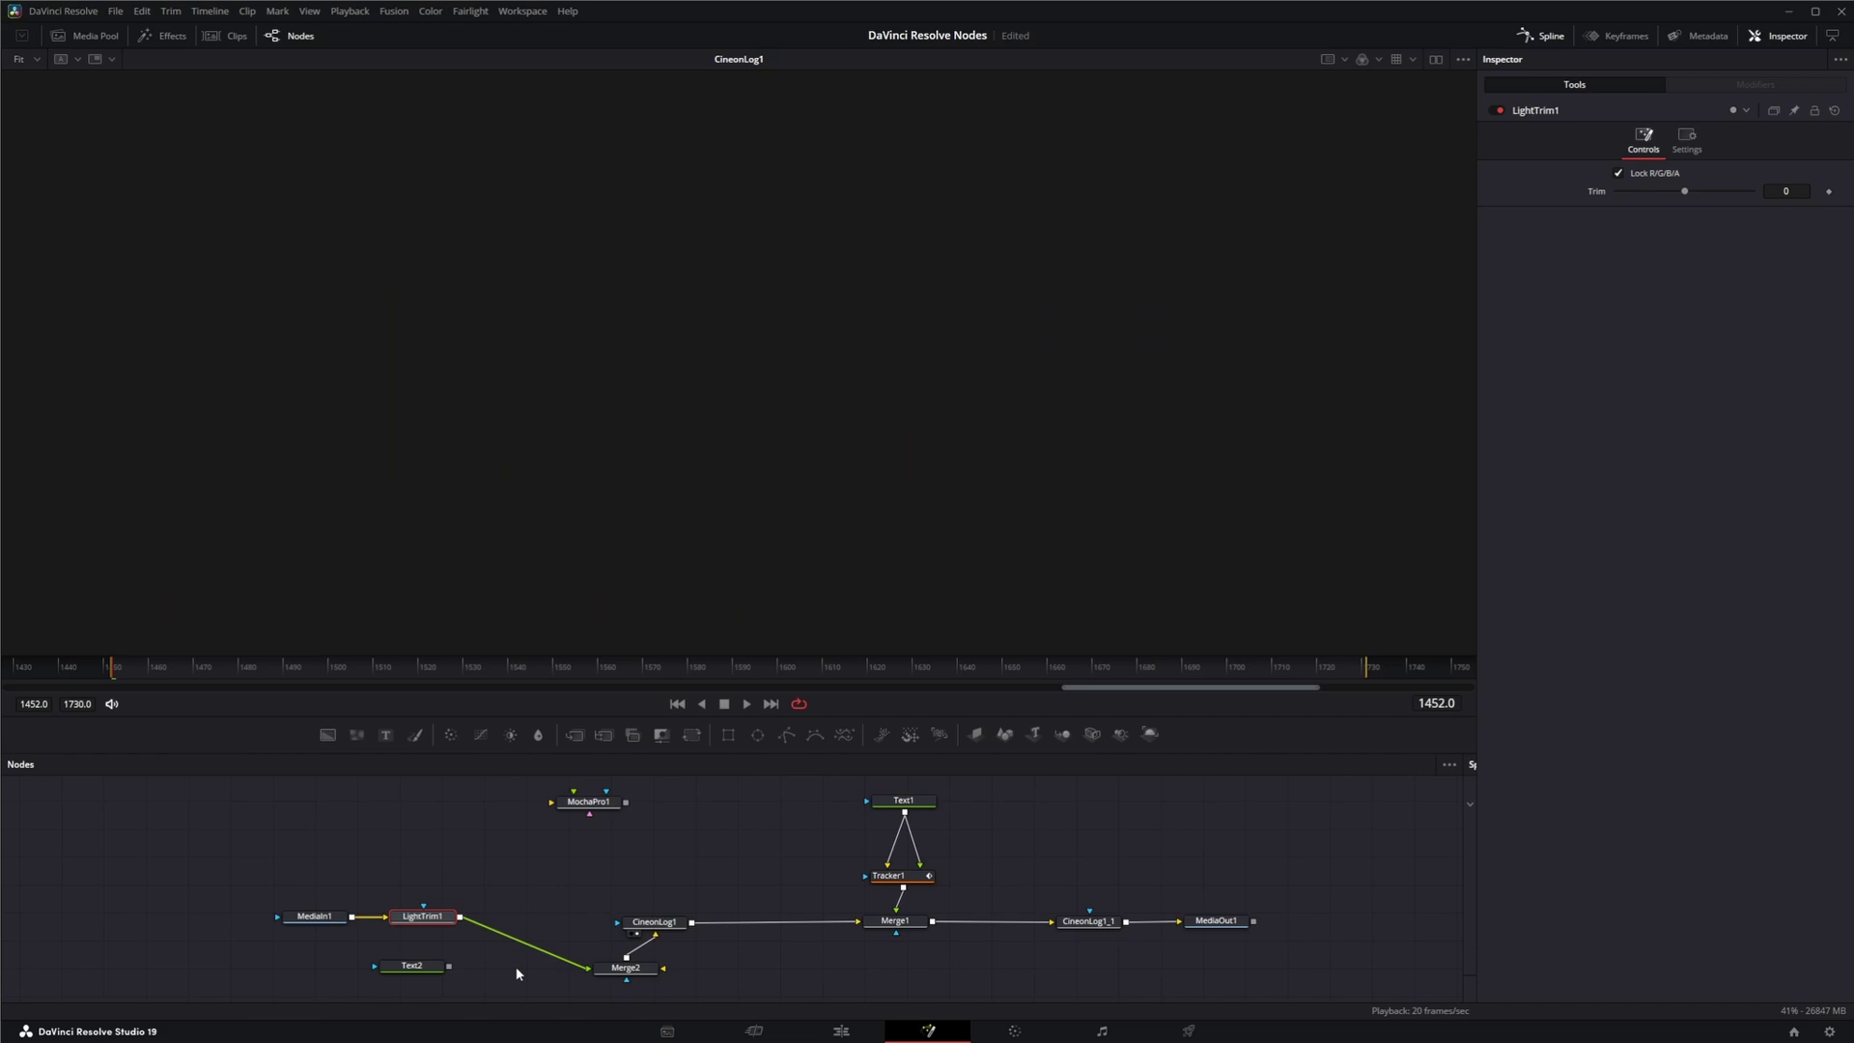
{"action": "left_click_drag", "start_coordinate": [332, 737], "coordinate": [665, 963]}
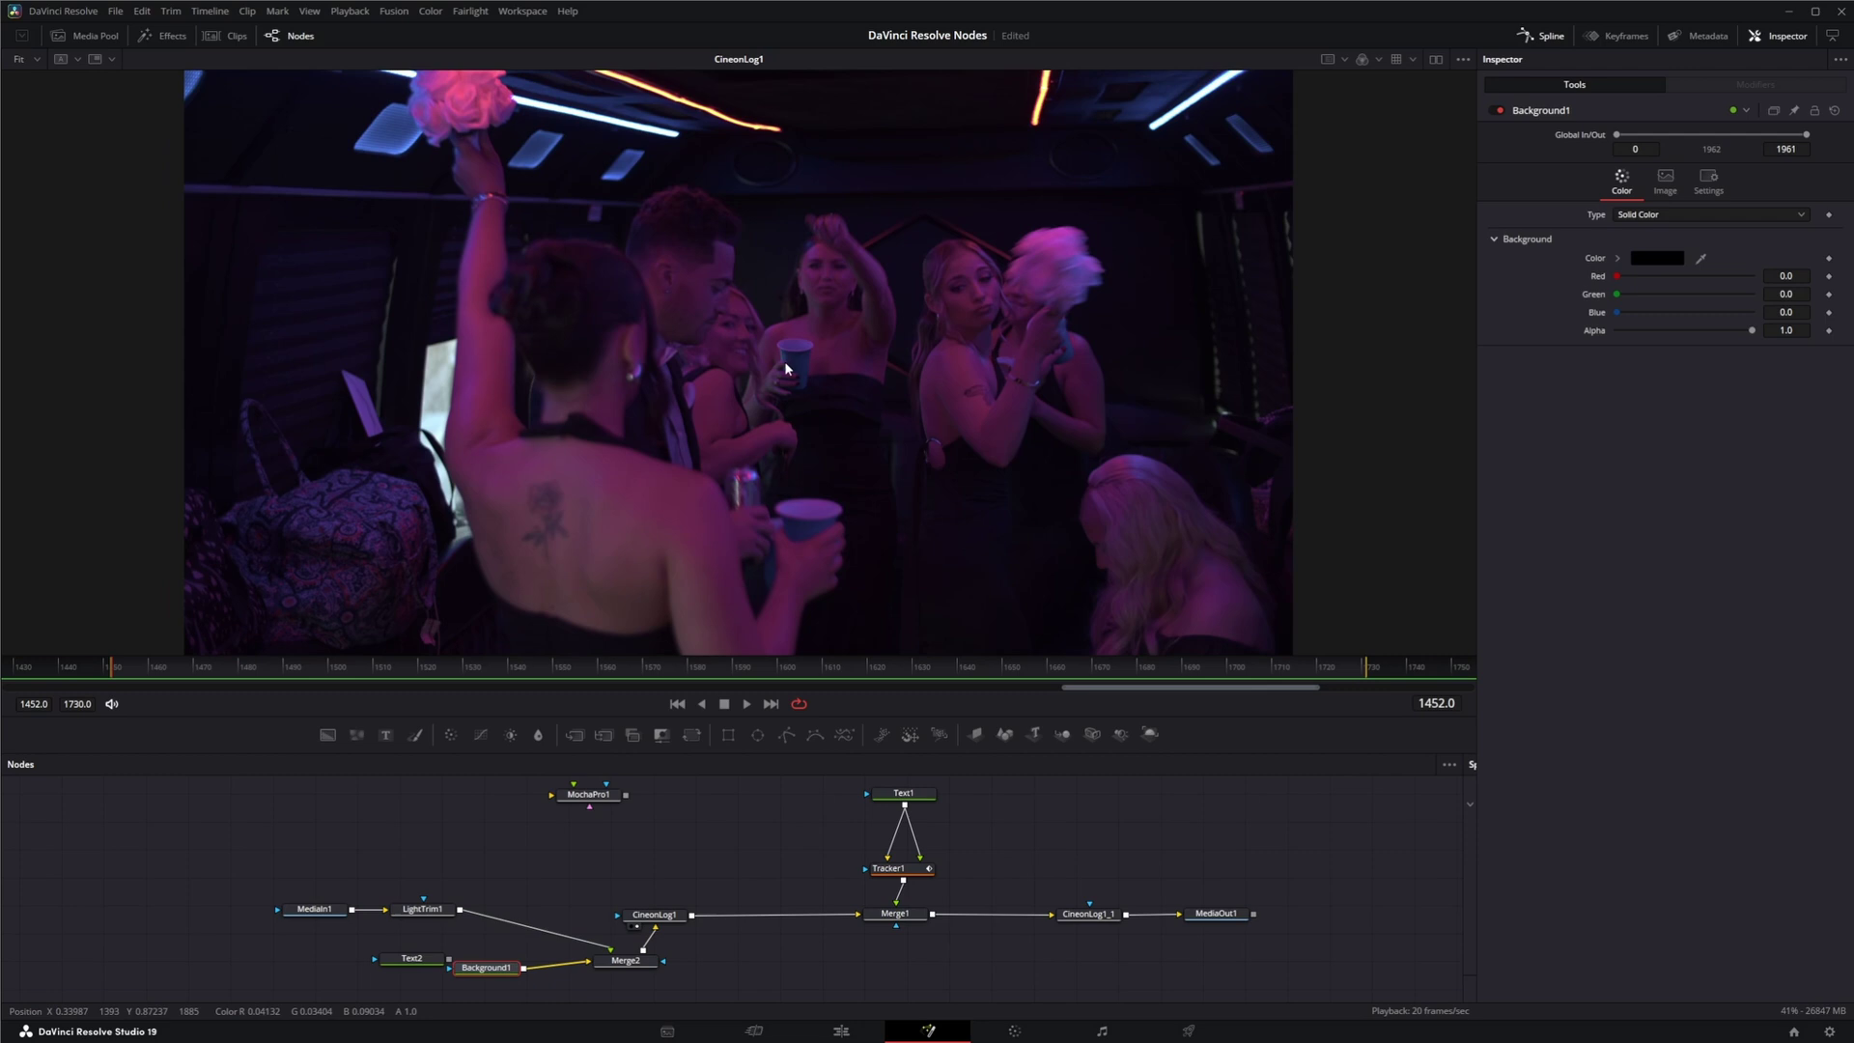
{"action": "left_click_drag", "start_coordinate": [498, 975], "coordinate": [639, 997]}
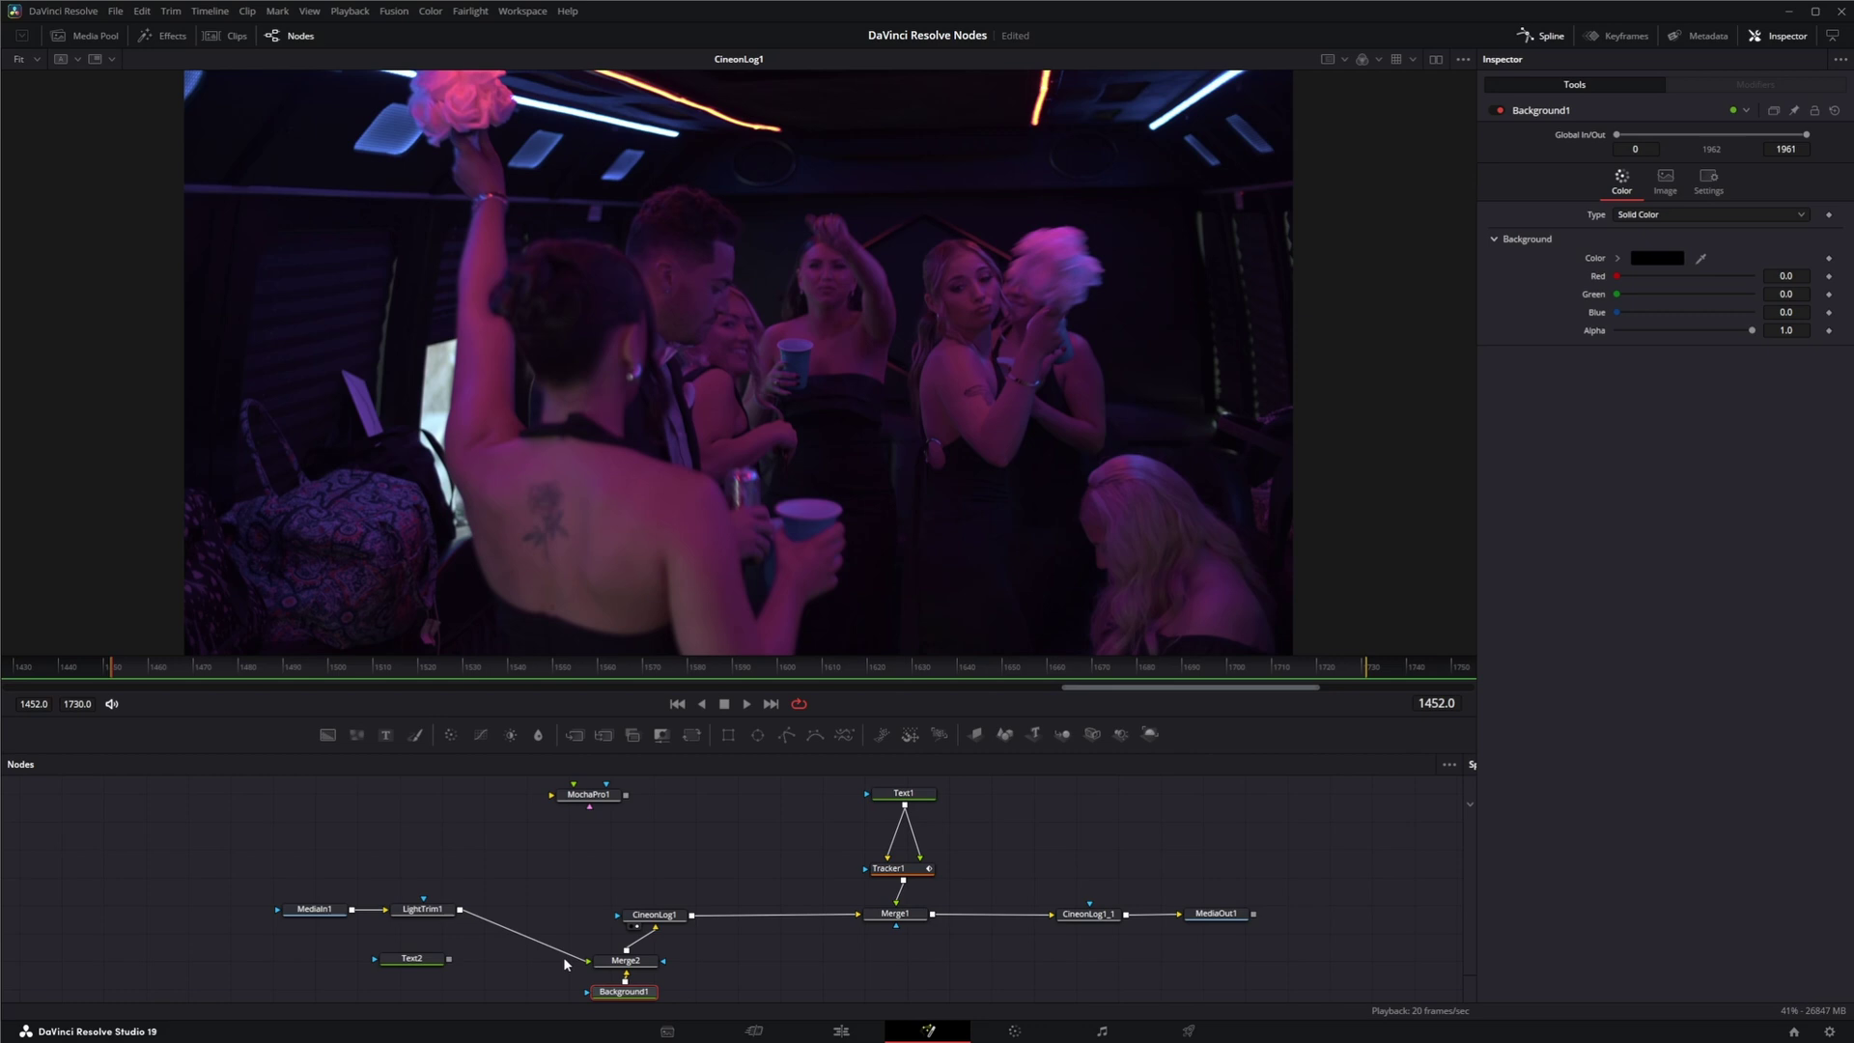
Step: Move Merge2 and Background1 aside to the right and wire LightTrim1 directly into CineonLog1
{"action": "left_click", "coordinate": [626, 961], "text": "ctrl"}
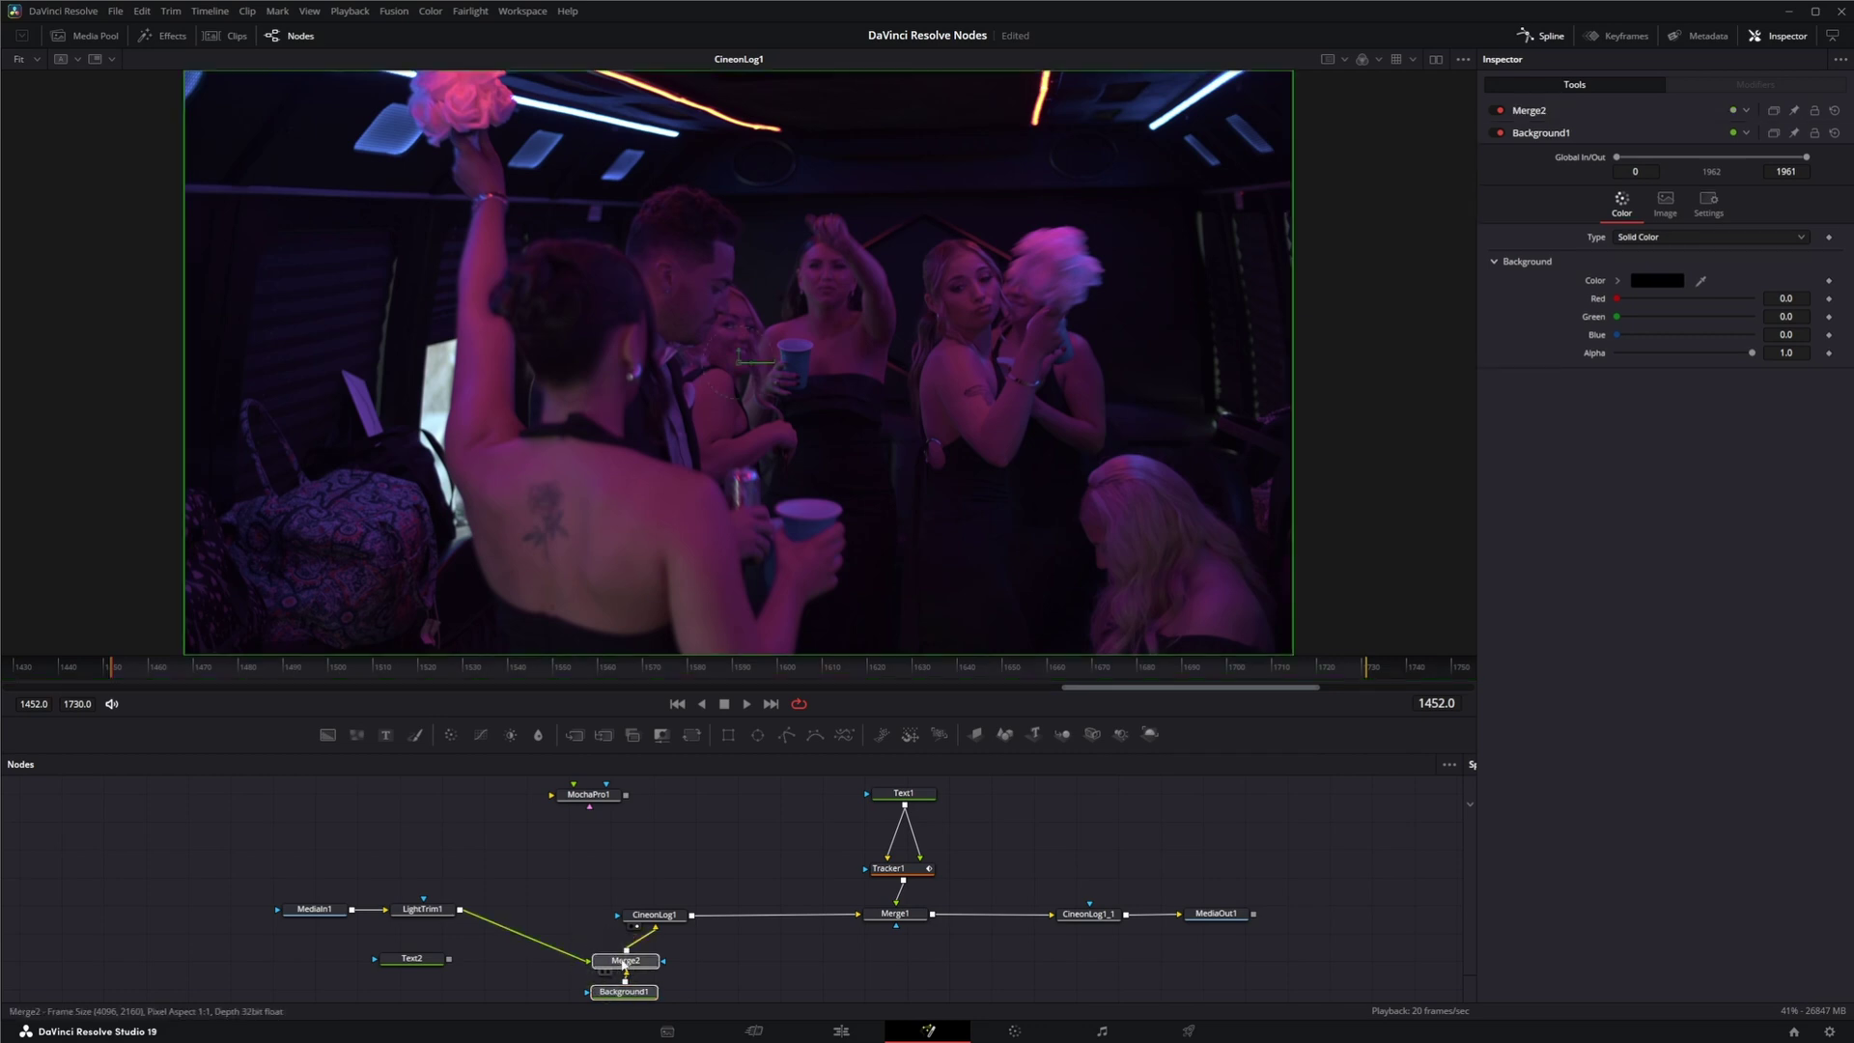
{"action": "left_click_drag", "start_coordinate": [626, 965], "coordinate": [1104, 965]}
{"action": "left_click_drag", "start_coordinate": [460, 908], "coordinate": [618, 916]}
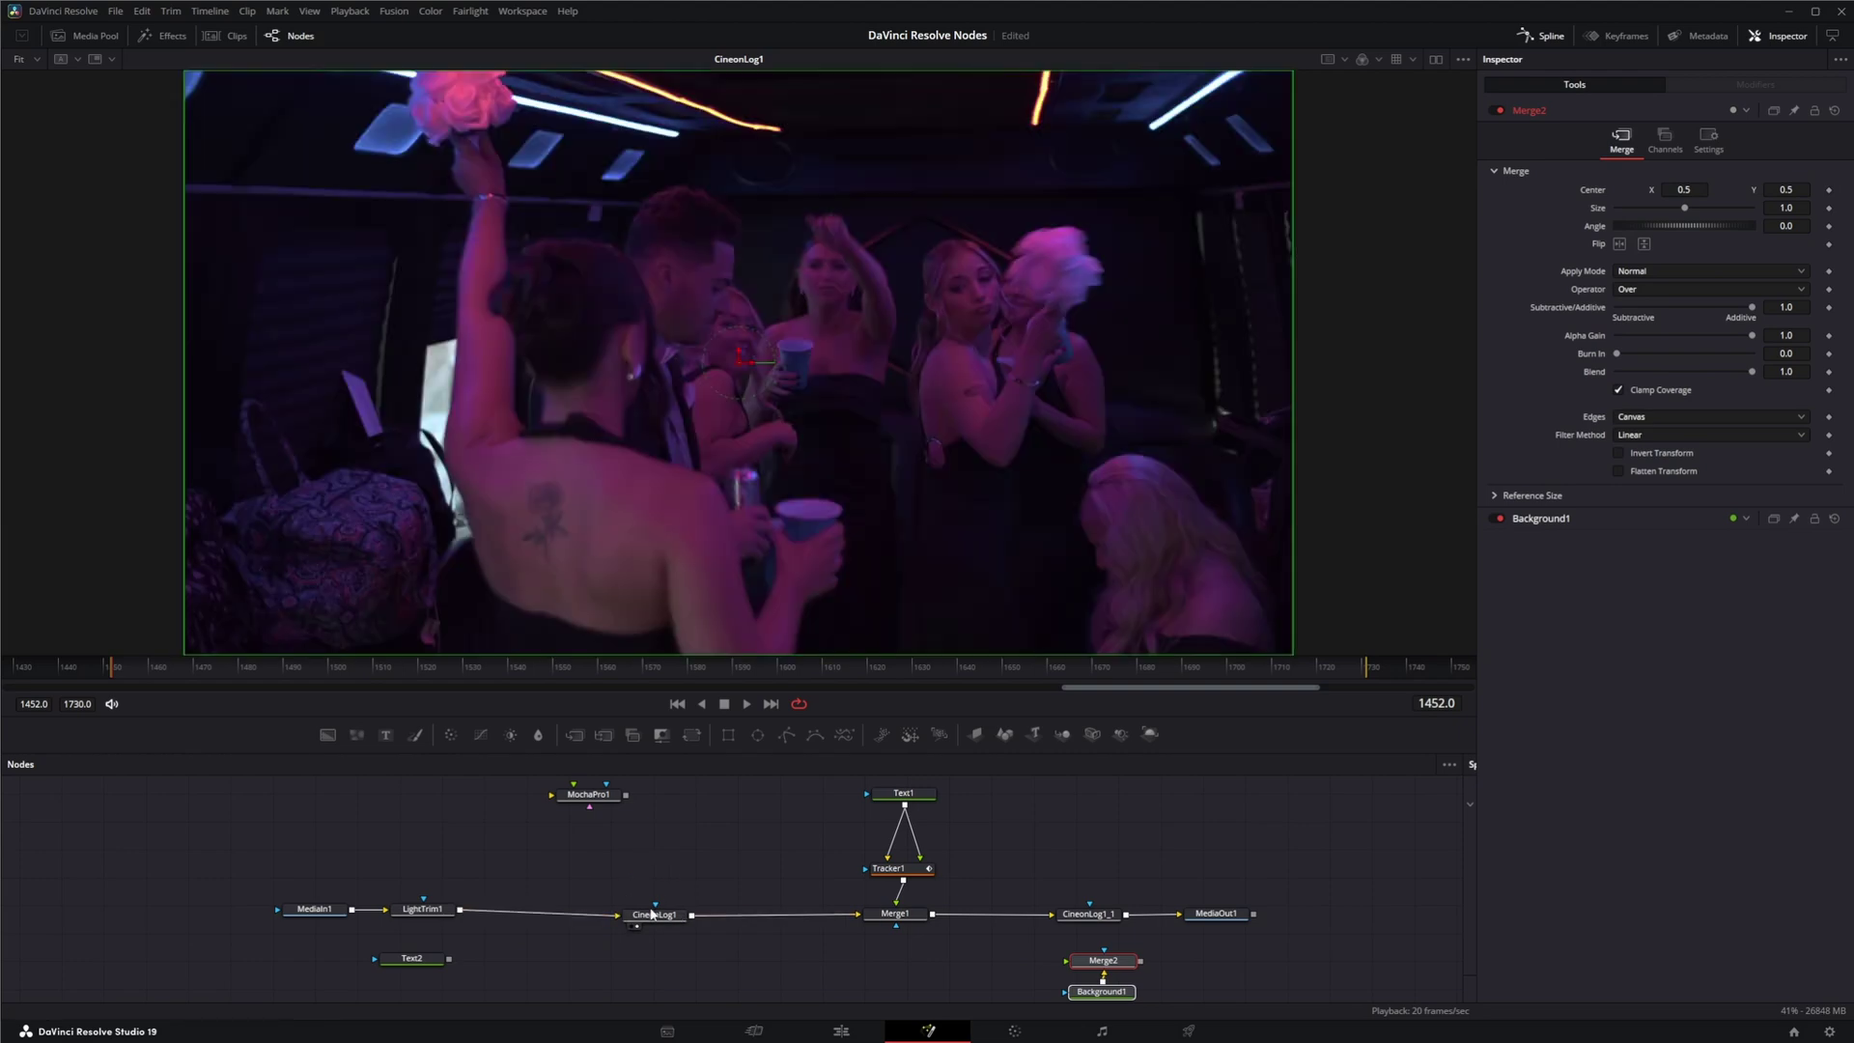
{"action": "left_click", "coordinate": [417, 912]}
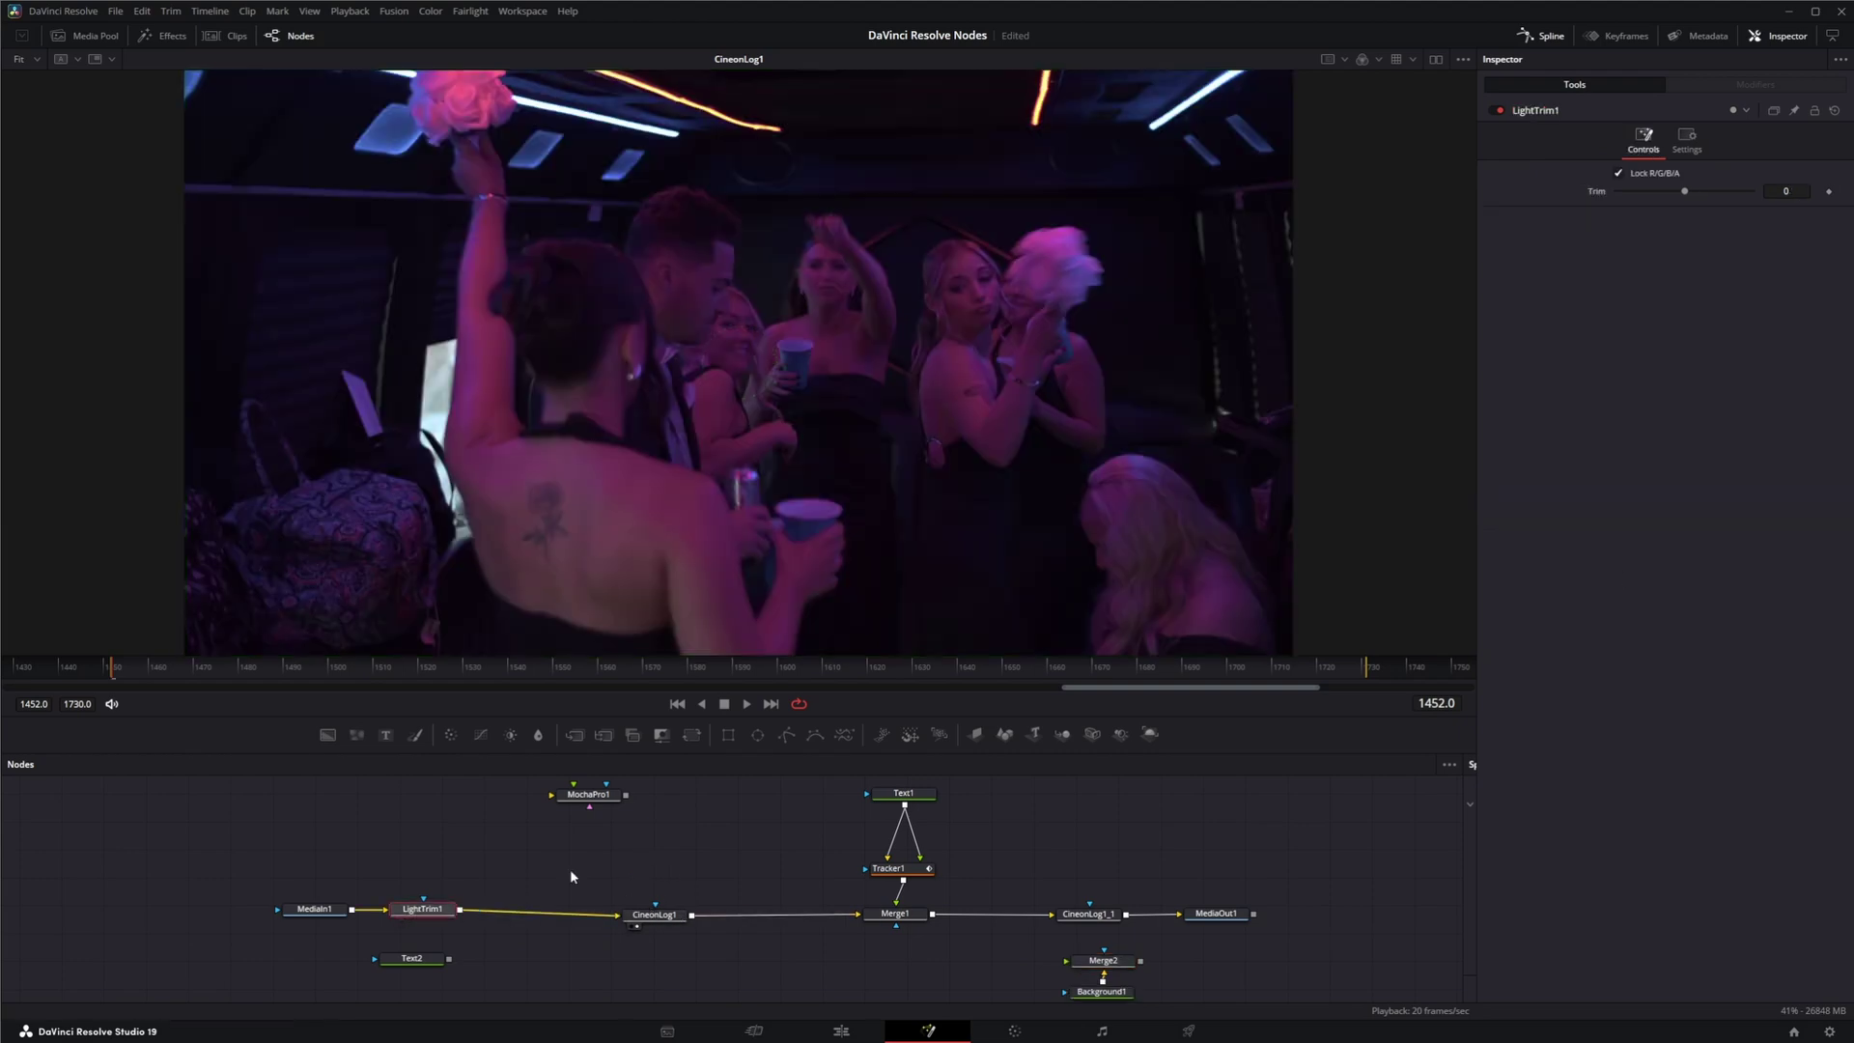
Step: Set LightTrim1's Trim to 8 and shift MediaIn1 and LightTrim1 right
{"action": "left_click", "coordinate": [1792, 191]}
{"action": "type", "text": "8"}
{"action": "key", "text": "Return"}
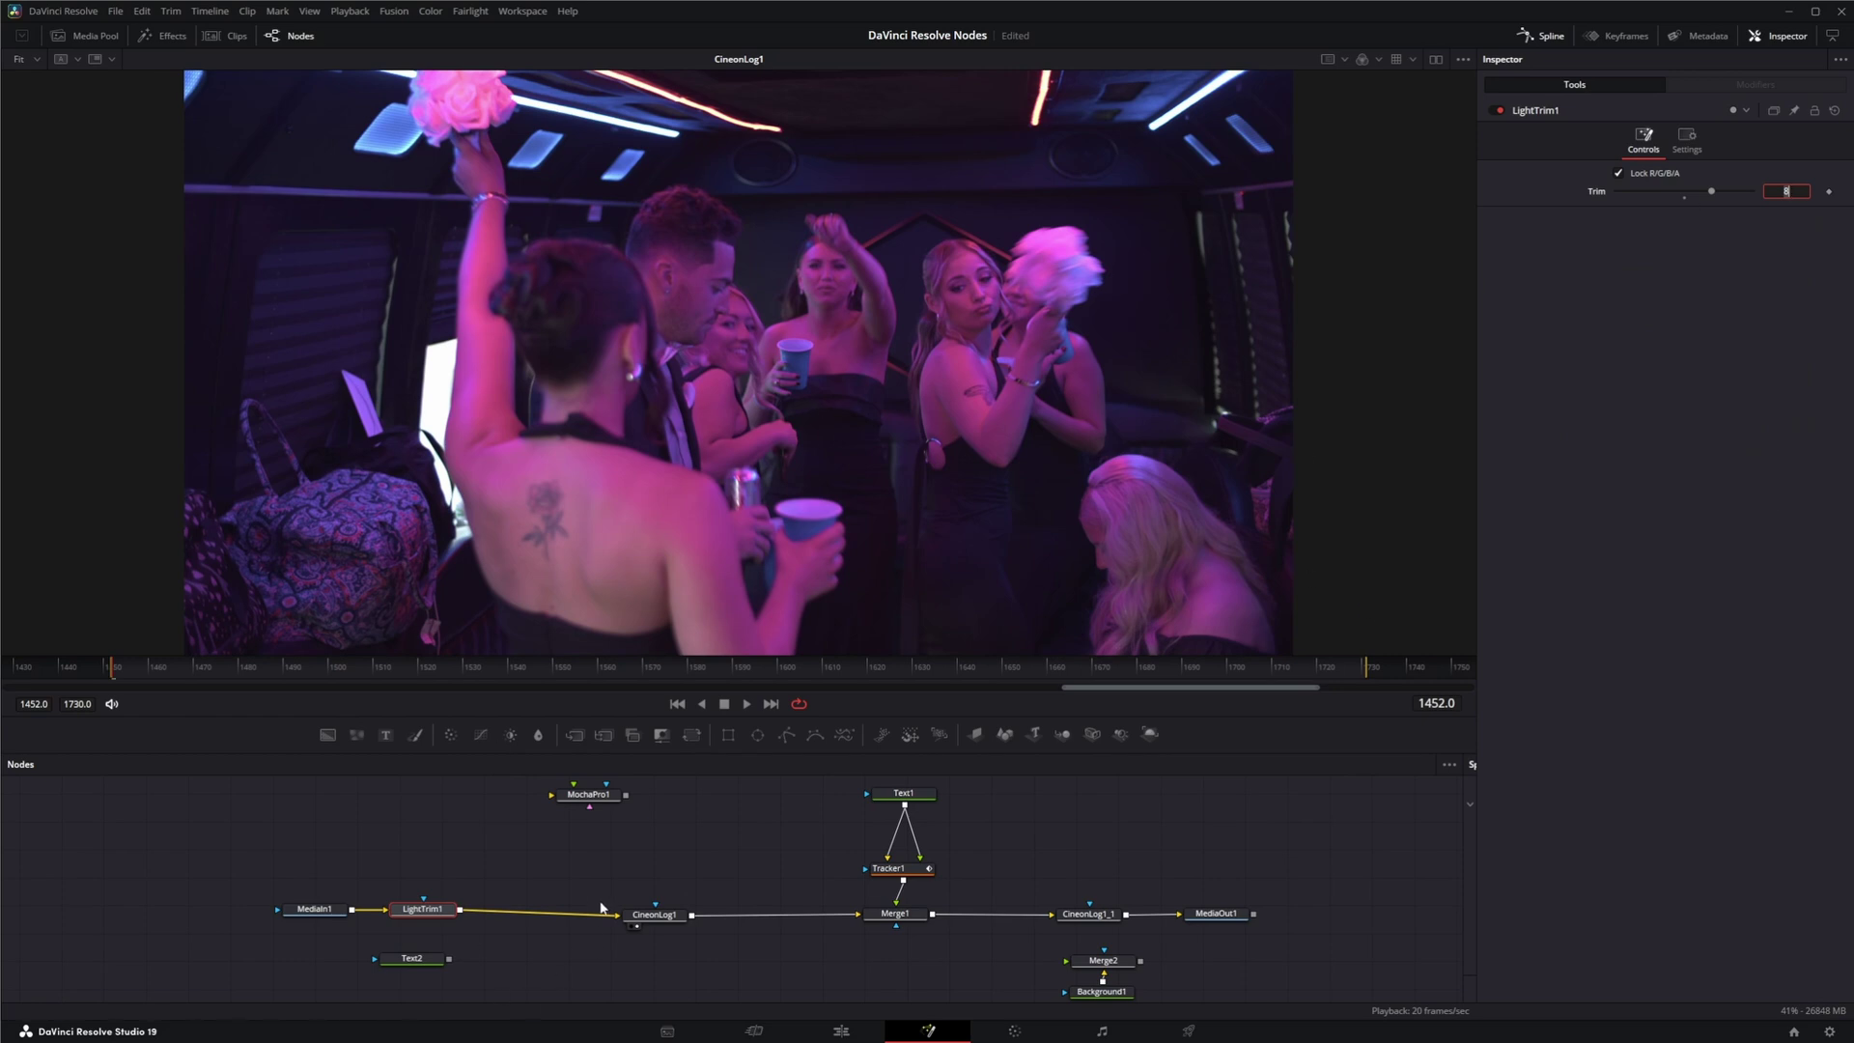
{"action": "left_click_drag", "start_coordinate": [744, 870], "coordinate": [625, 894]}
{"action": "left_click_drag", "start_coordinate": [247, 915], "coordinate": [495, 936]}
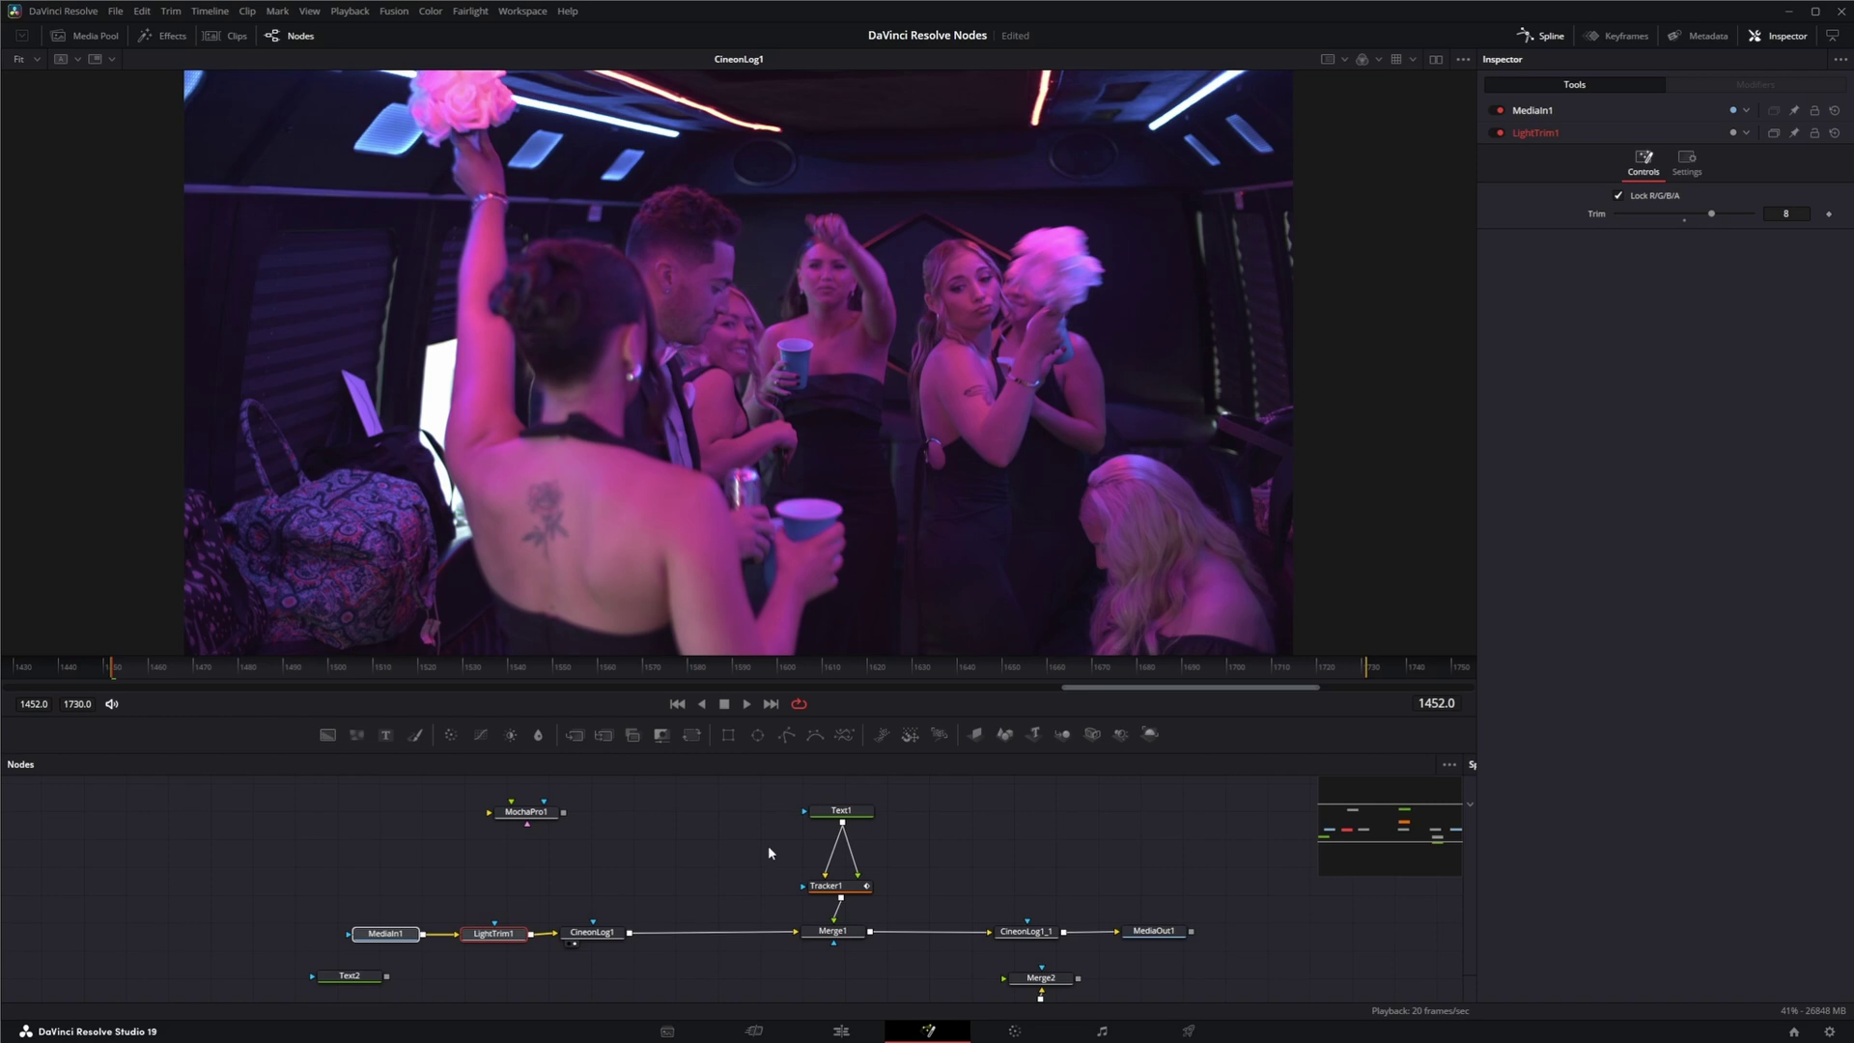
Step: Play the comp, viewing Merge1 then CineonLog1_1, and move MediaOut1 further right
{"action": "left_click_drag", "start_coordinate": [850, 466], "coordinate": [840, 483]}
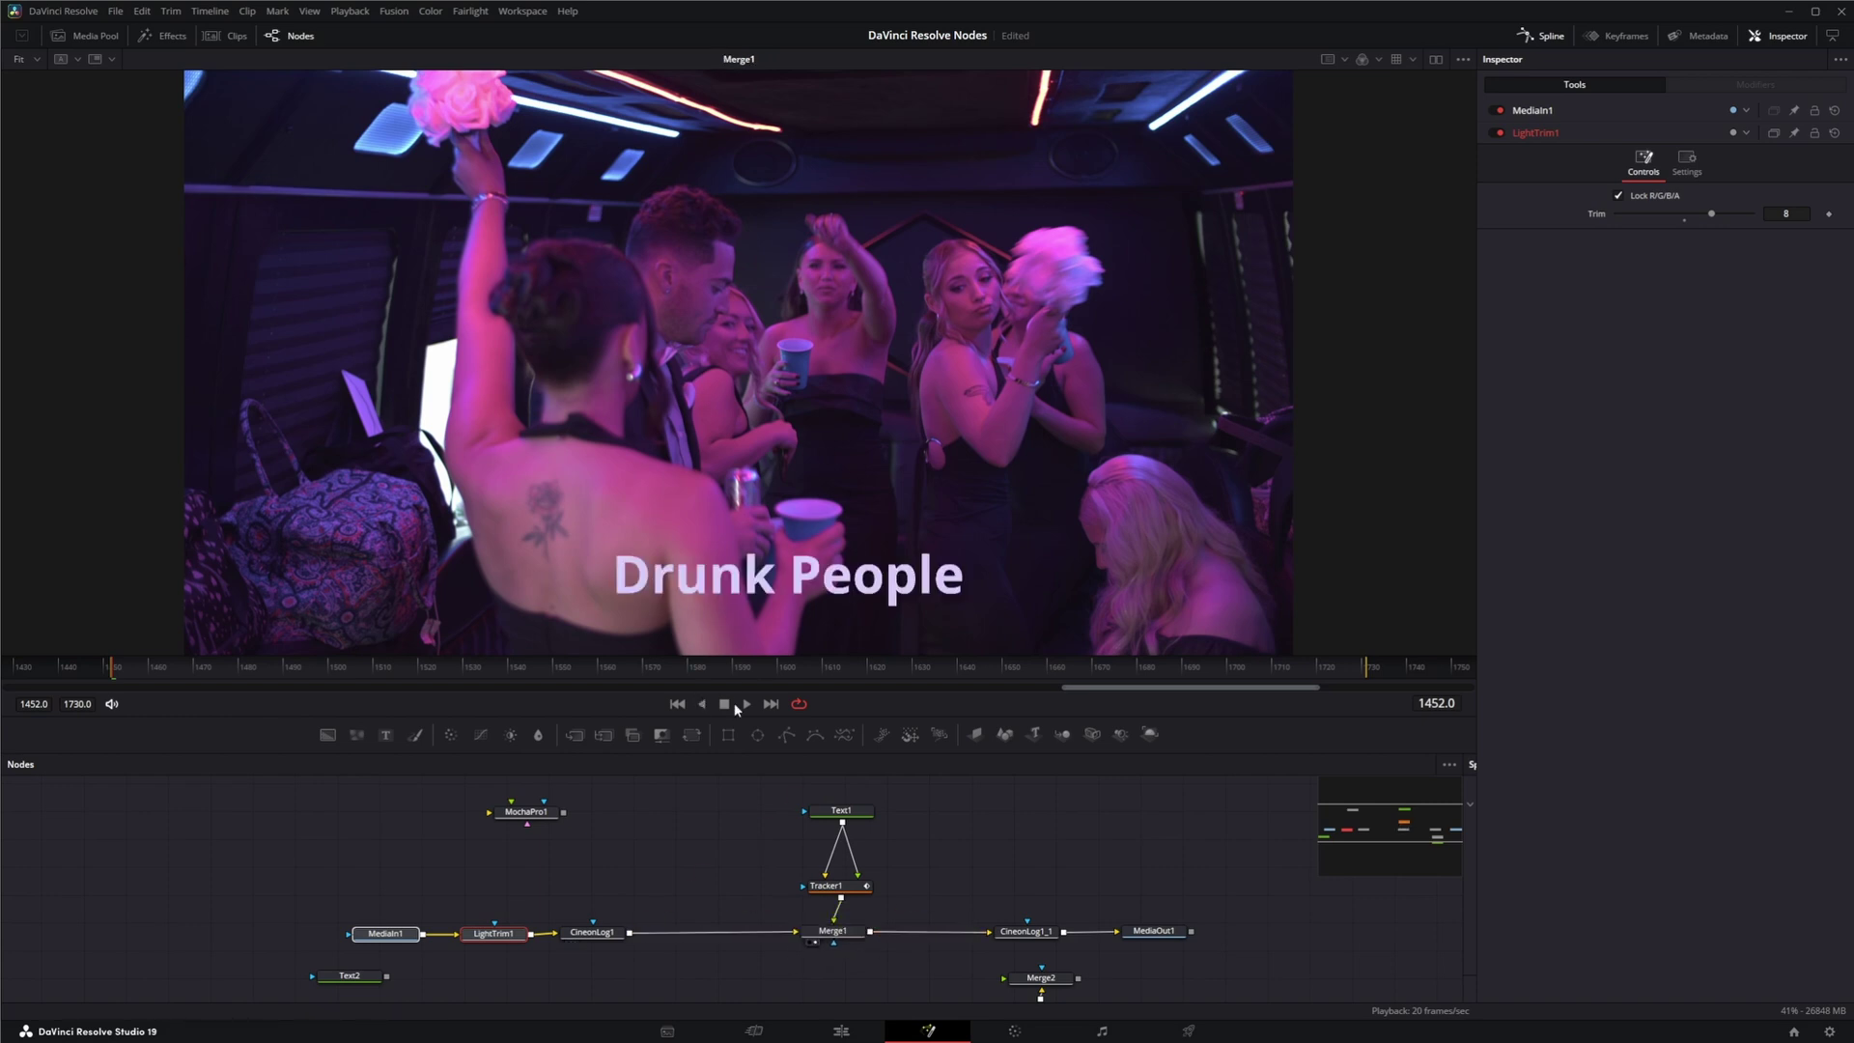
{"action": "left_click", "coordinate": [749, 705]}
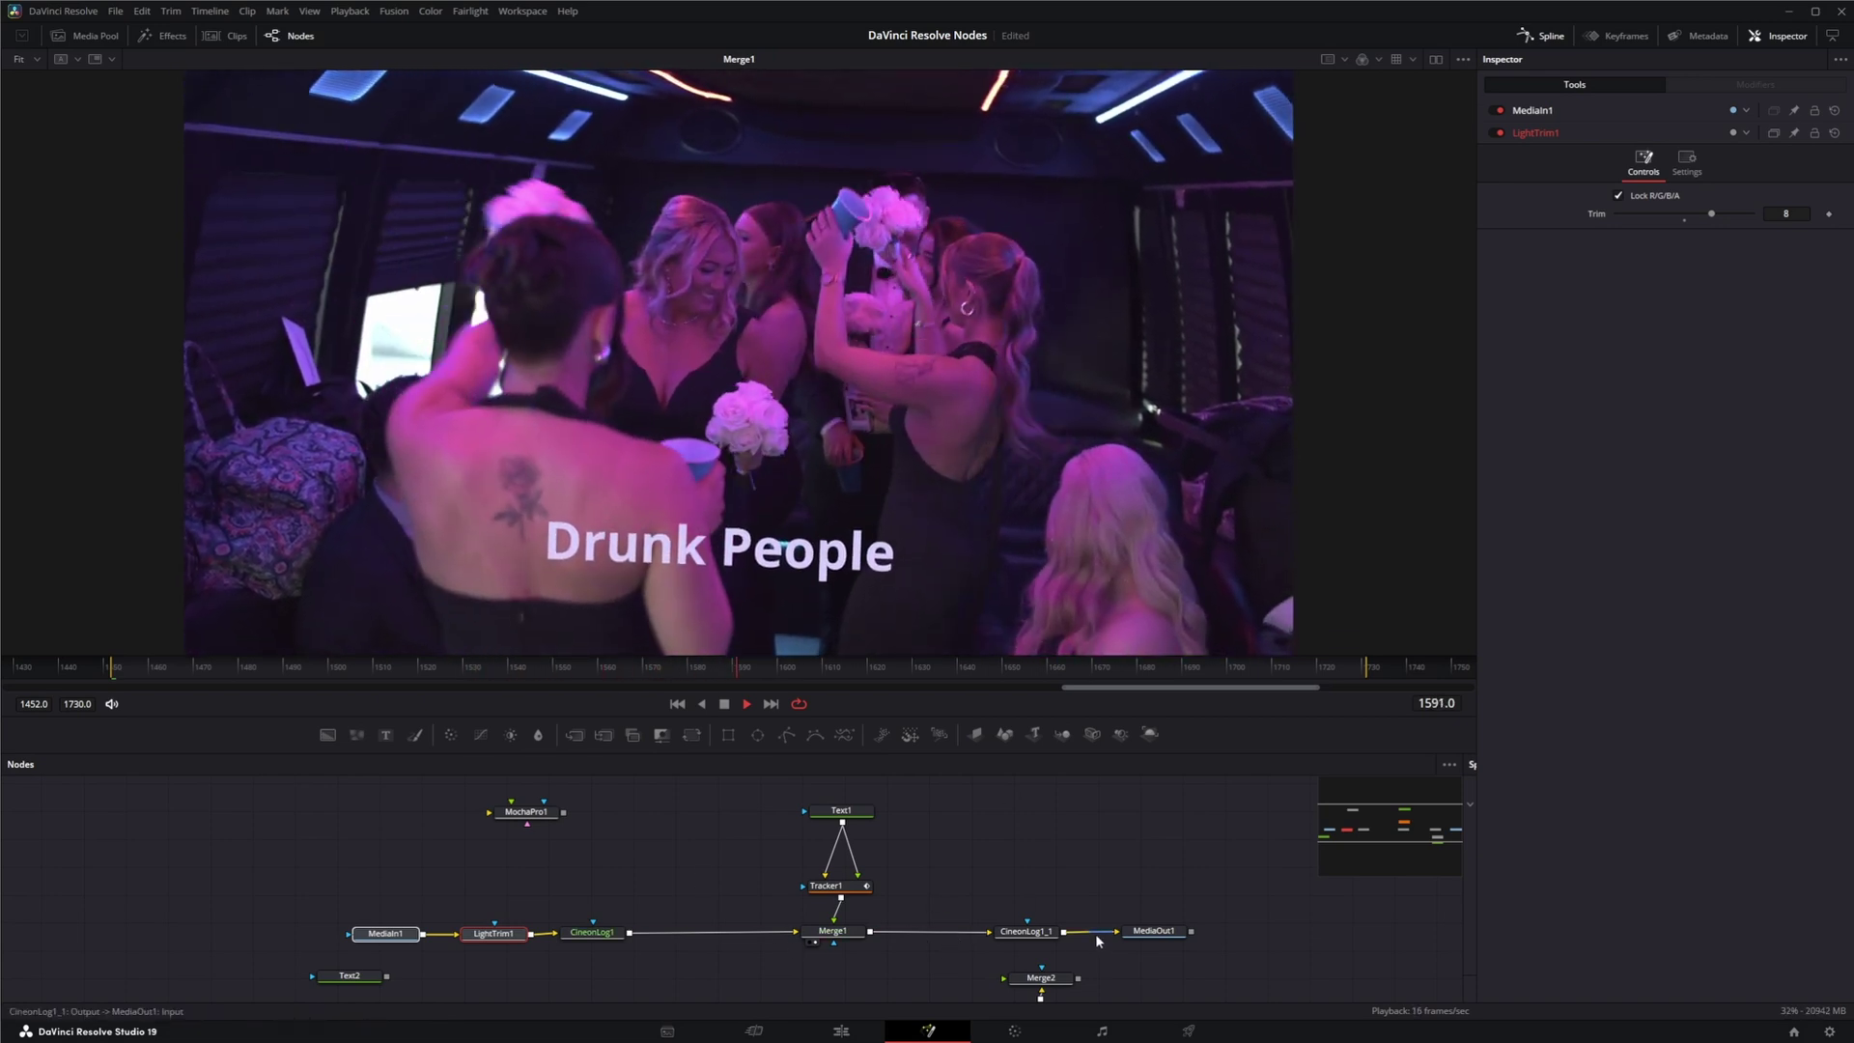
{"action": "left_click_drag", "start_coordinate": [1166, 938], "coordinate": [1228, 938]}
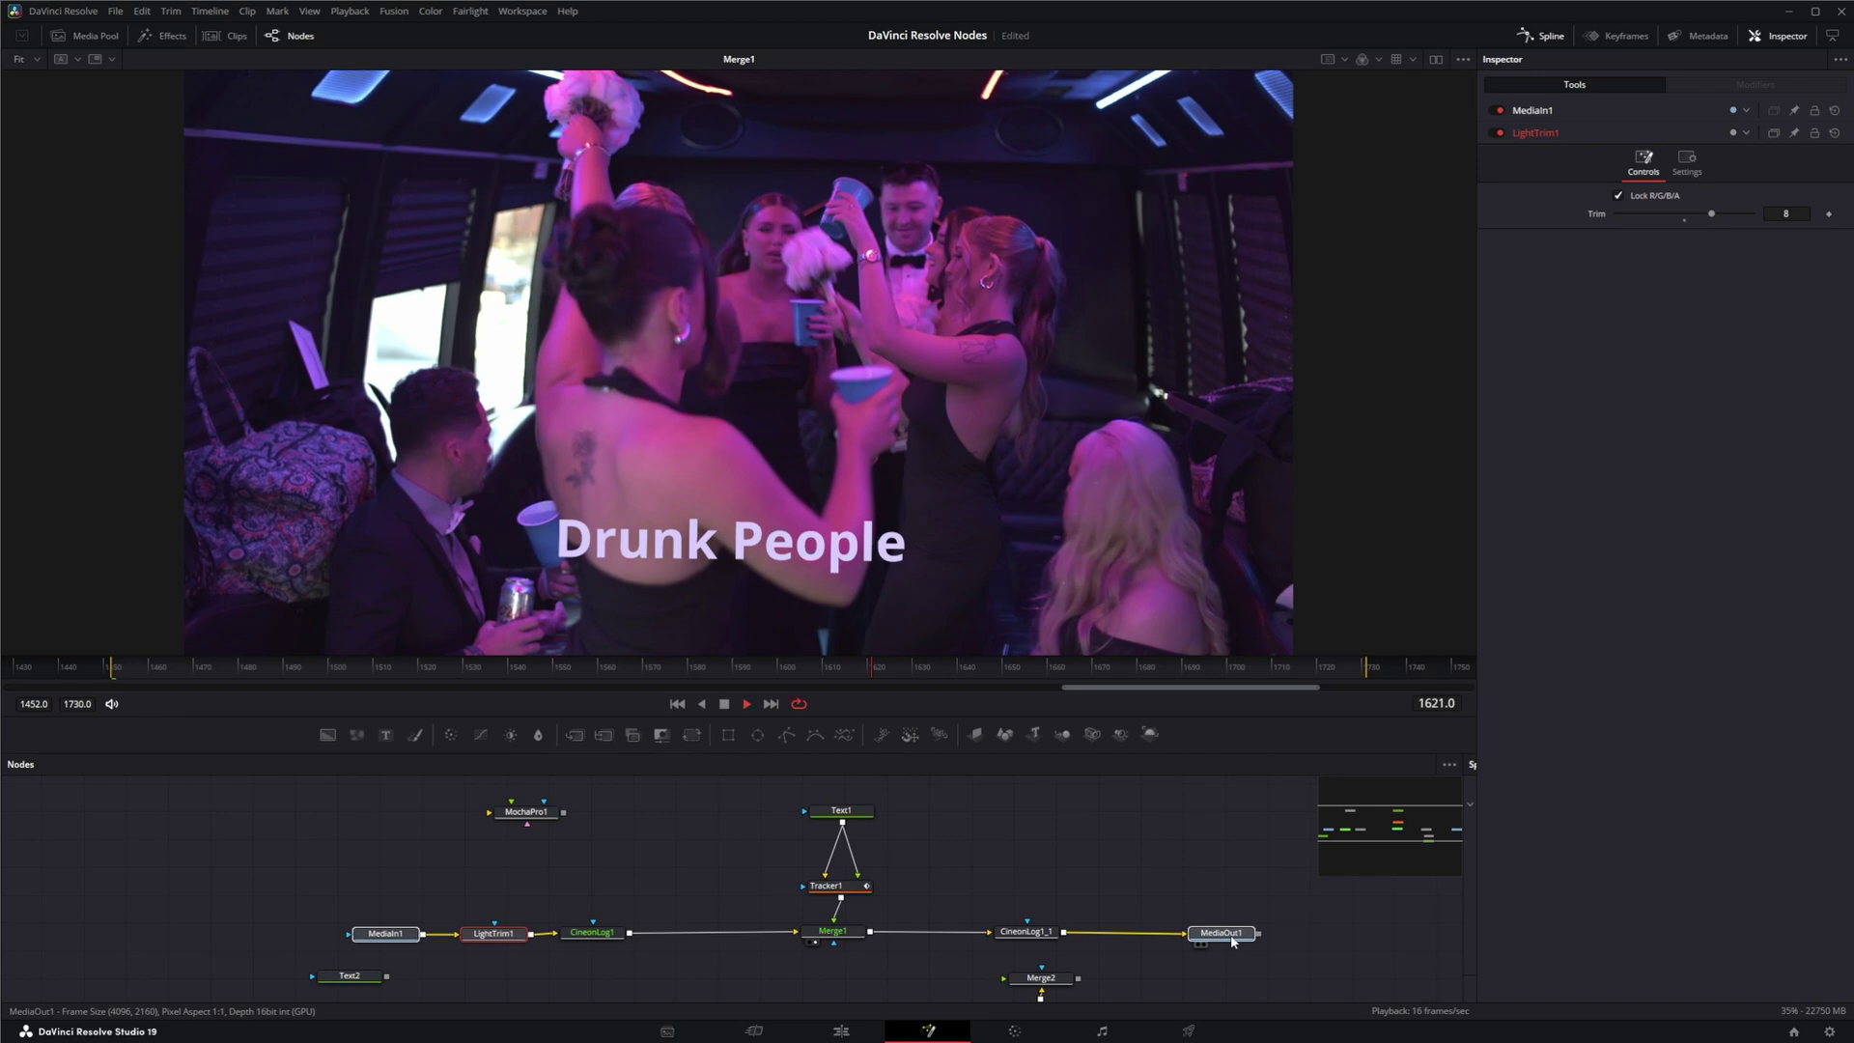
{"action": "left_click_drag", "start_coordinate": [1026, 931], "coordinate": [1055, 484]}
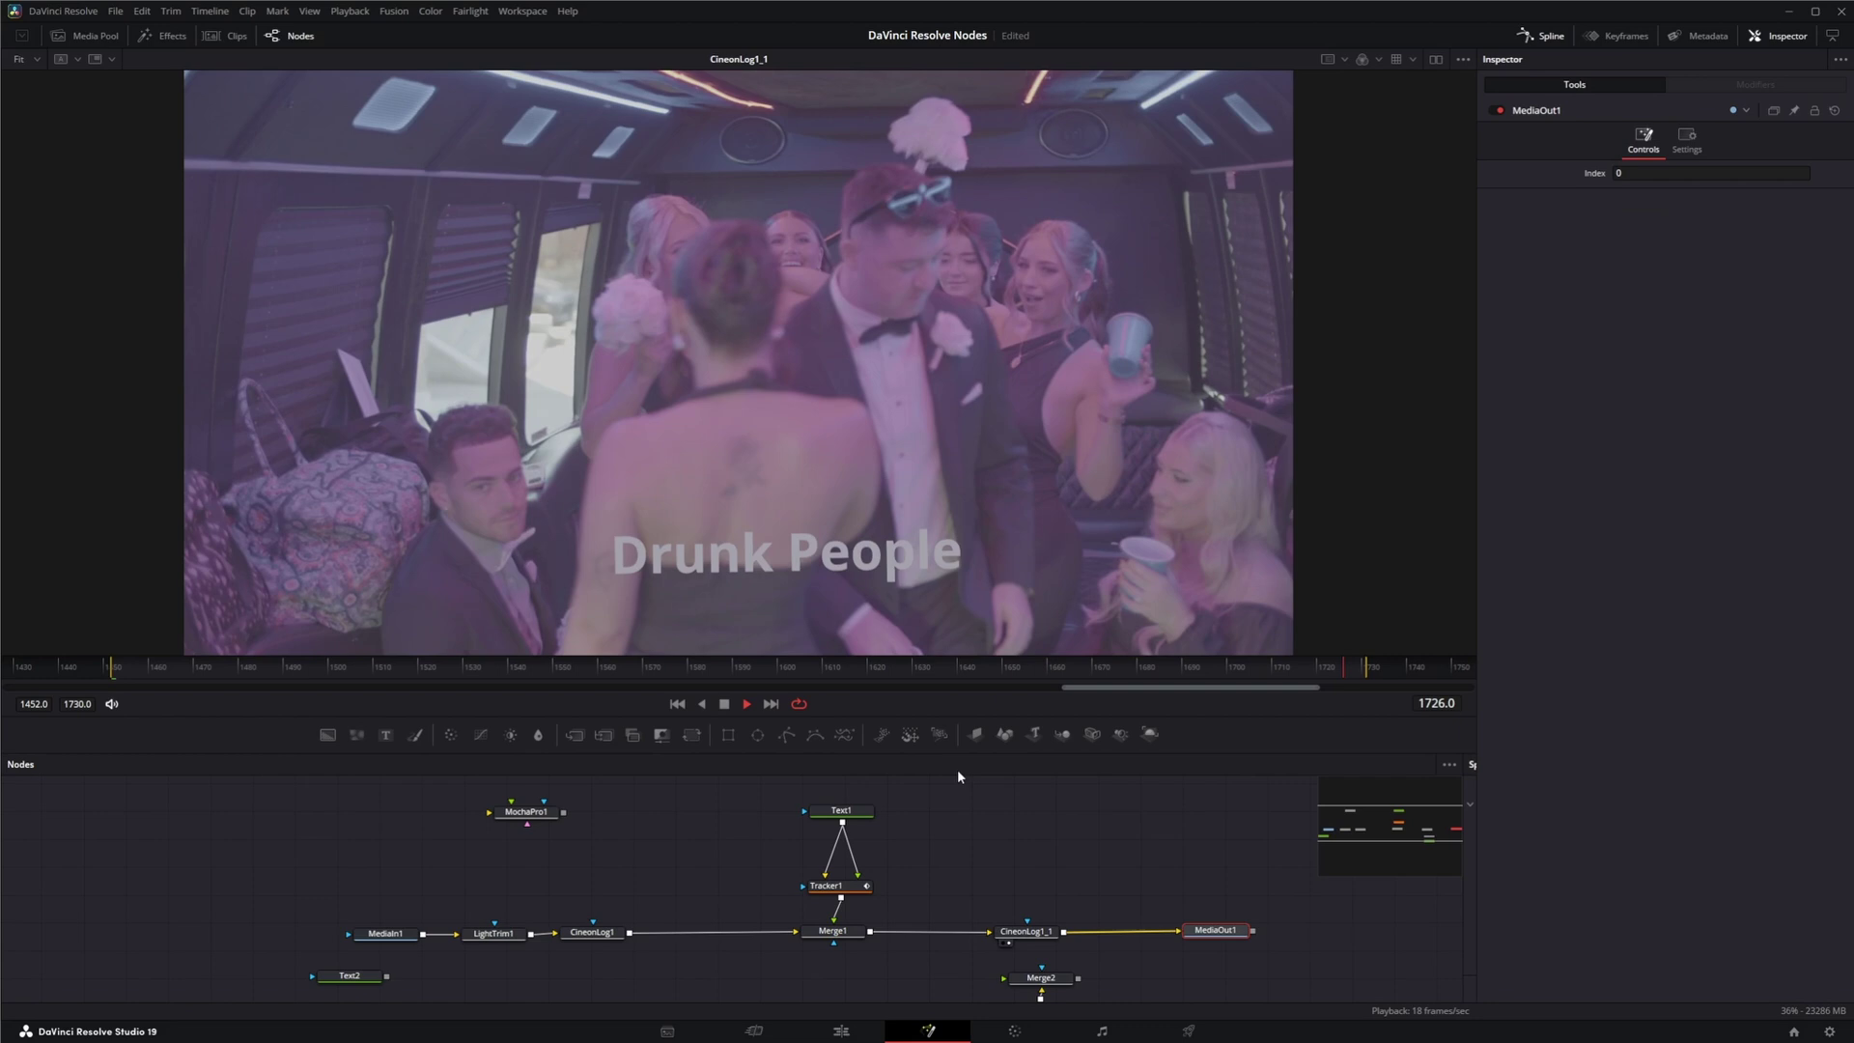
{"action": "left_click_drag", "start_coordinate": [1215, 930], "coordinate": [1244, 932]}
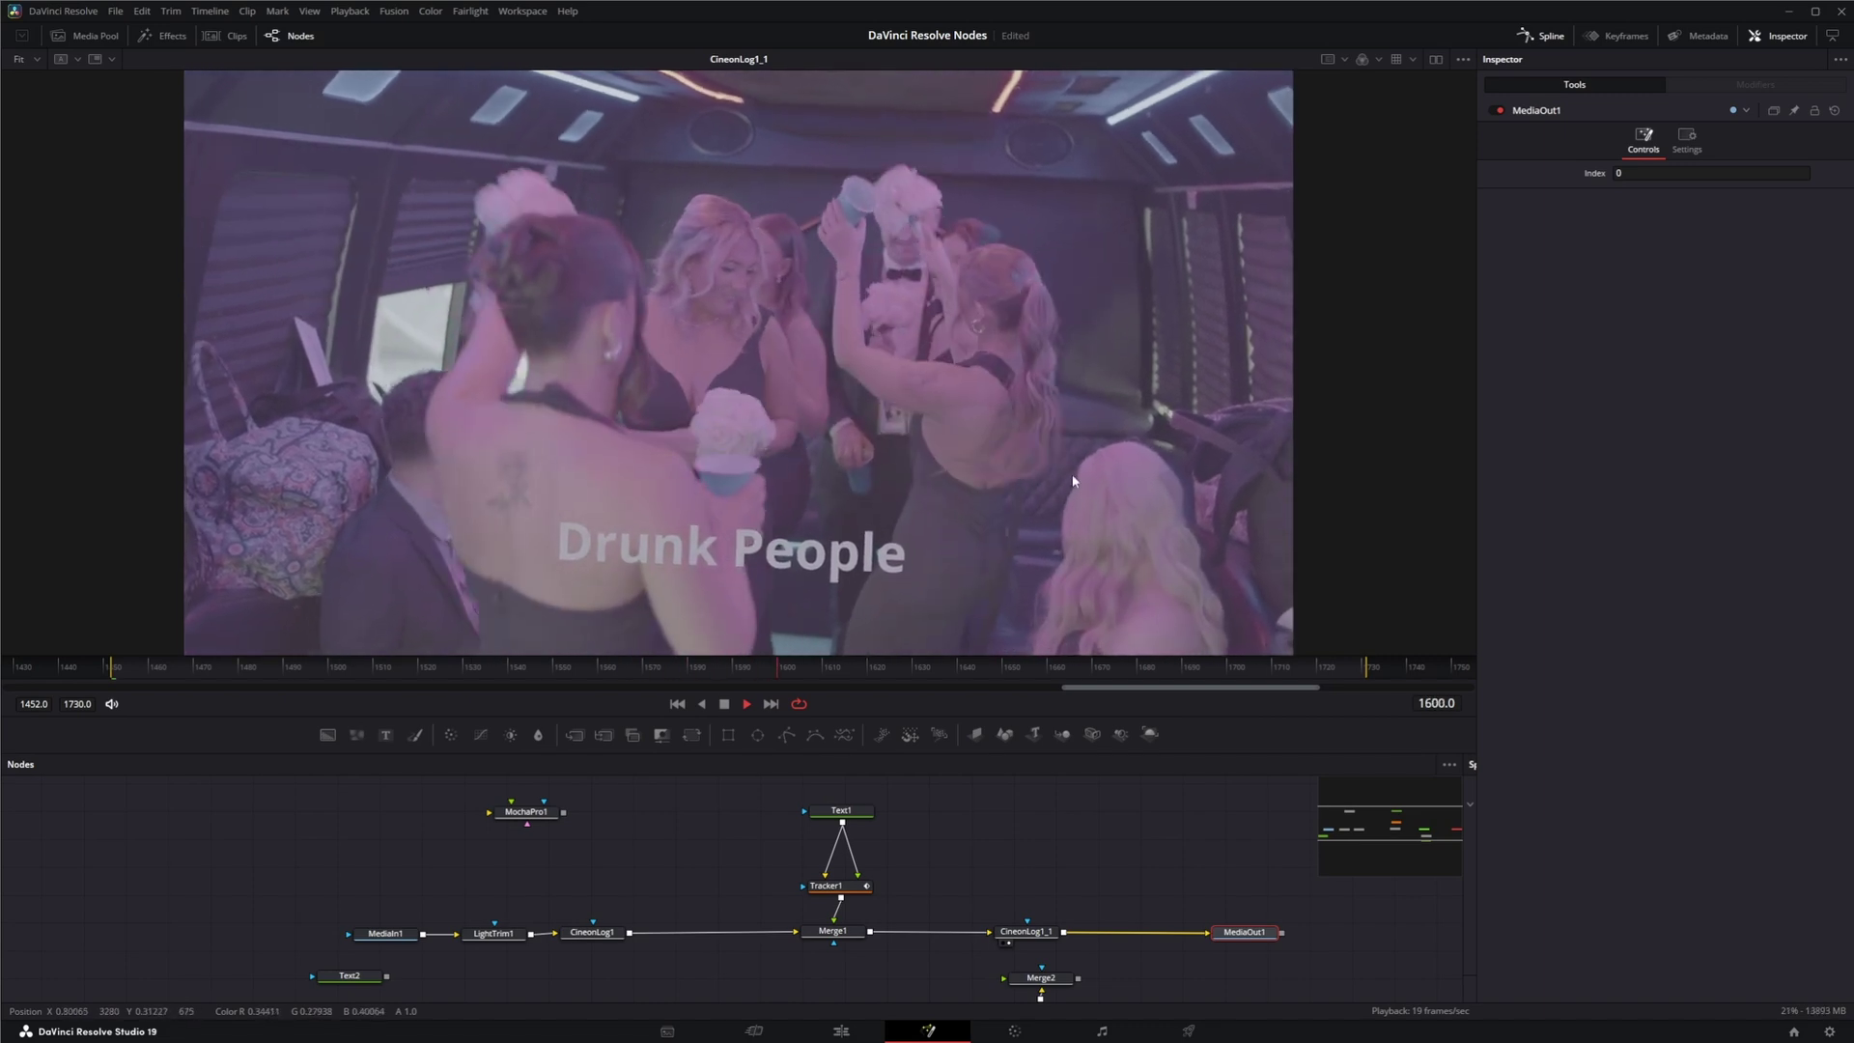
{"action": "left_click_drag", "start_coordinate": [1054, 984], "coordinate": [1048, 984]}
Step: Stop playback and paste a copy of LightTrim1 between CineonLog1_1 and MediaOut1
{"action": "left_click", "coordinate": [1047, 978]}
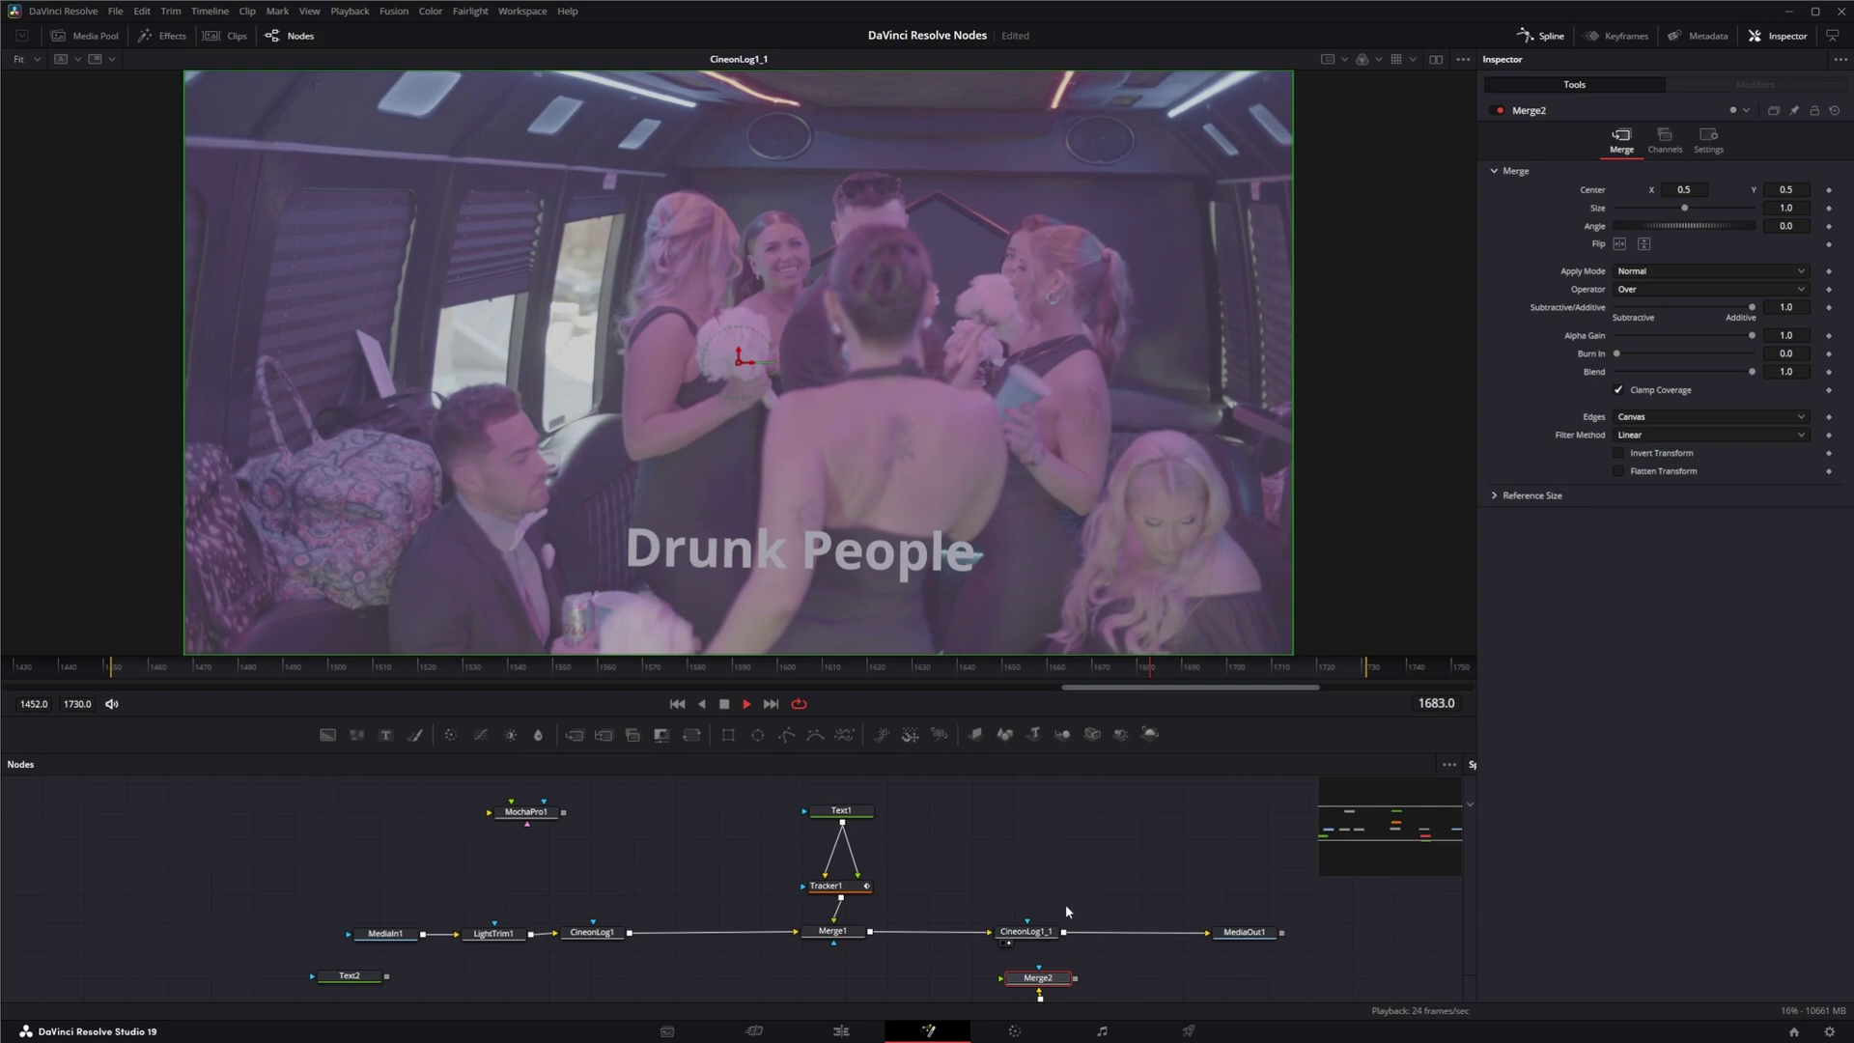
{"action": "scroll", "coordinate": [1072, 879], "scroll_direction": "down", "scroll_amount": 1}
{"action": "scroll", "coordinate": [1085, 847], "scroll_direction": "down", "scroll_amount": 1}
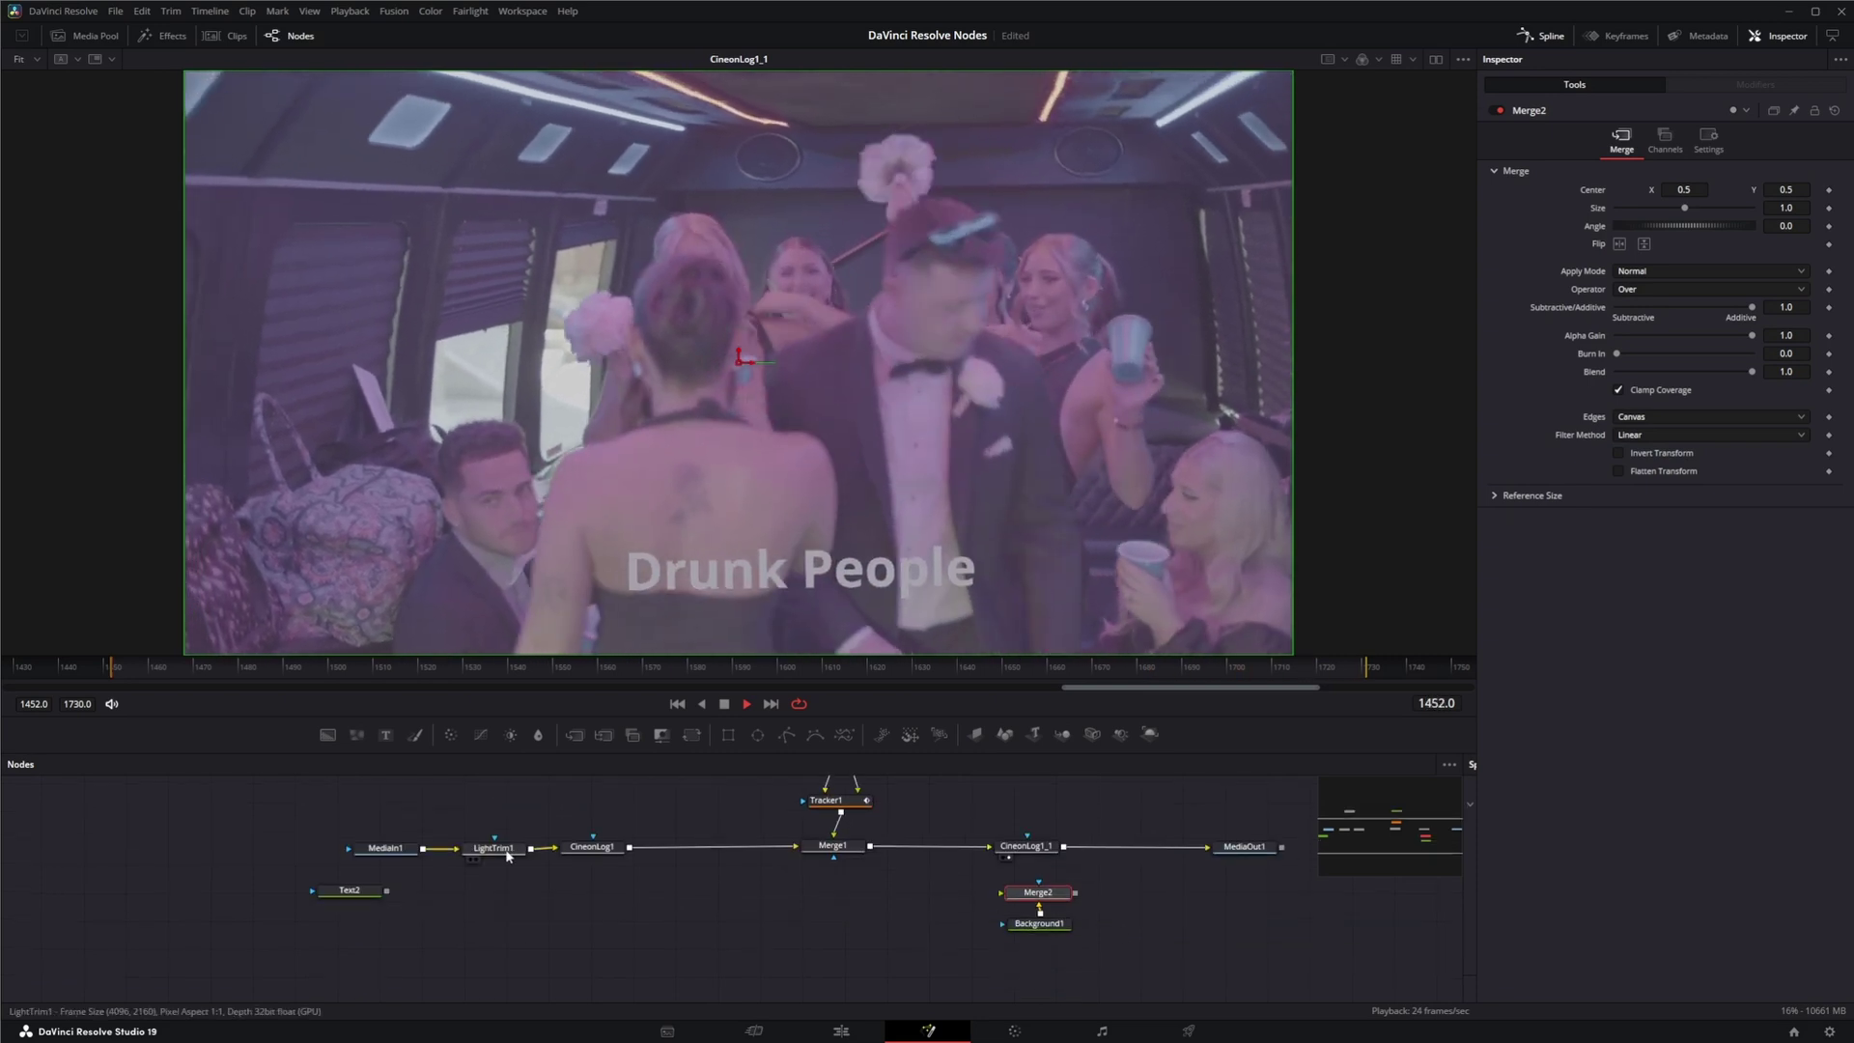
{"action": "left_click", "coordinate": [493, 848]}
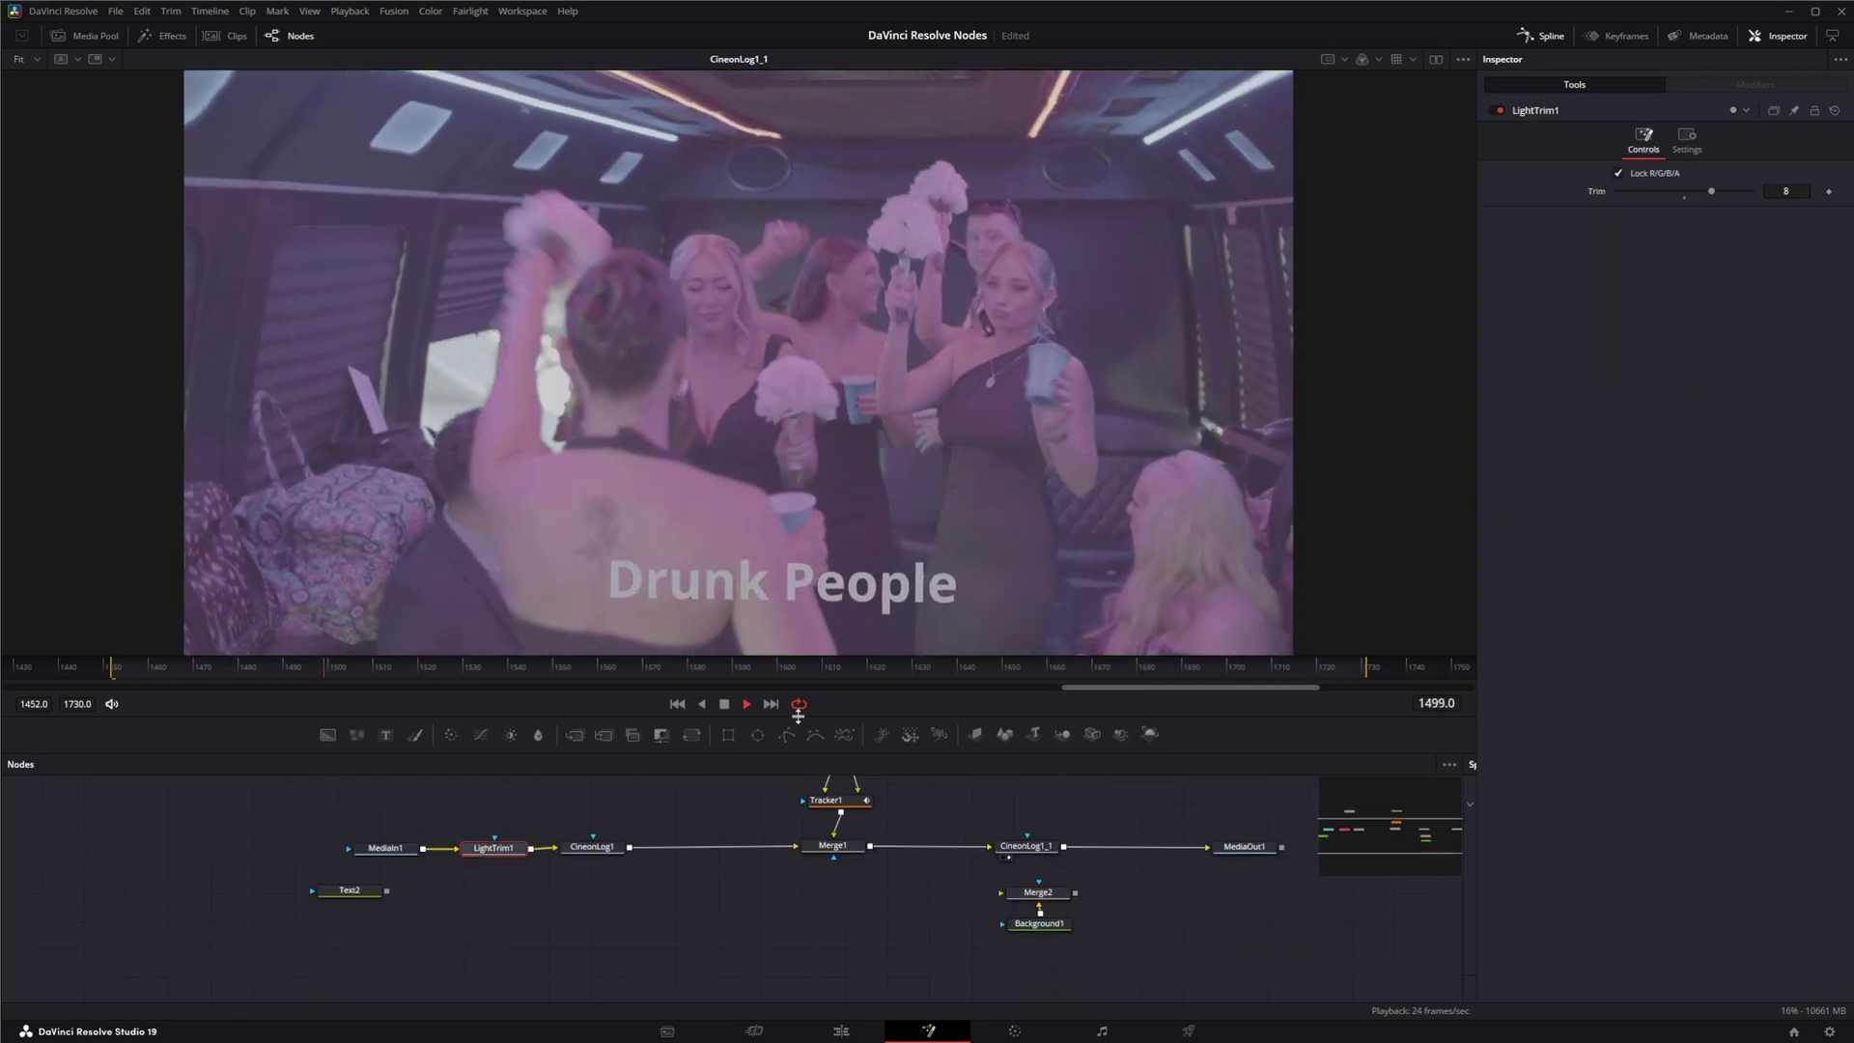
{"action": "left_click", "coordinate": [723, 706]}
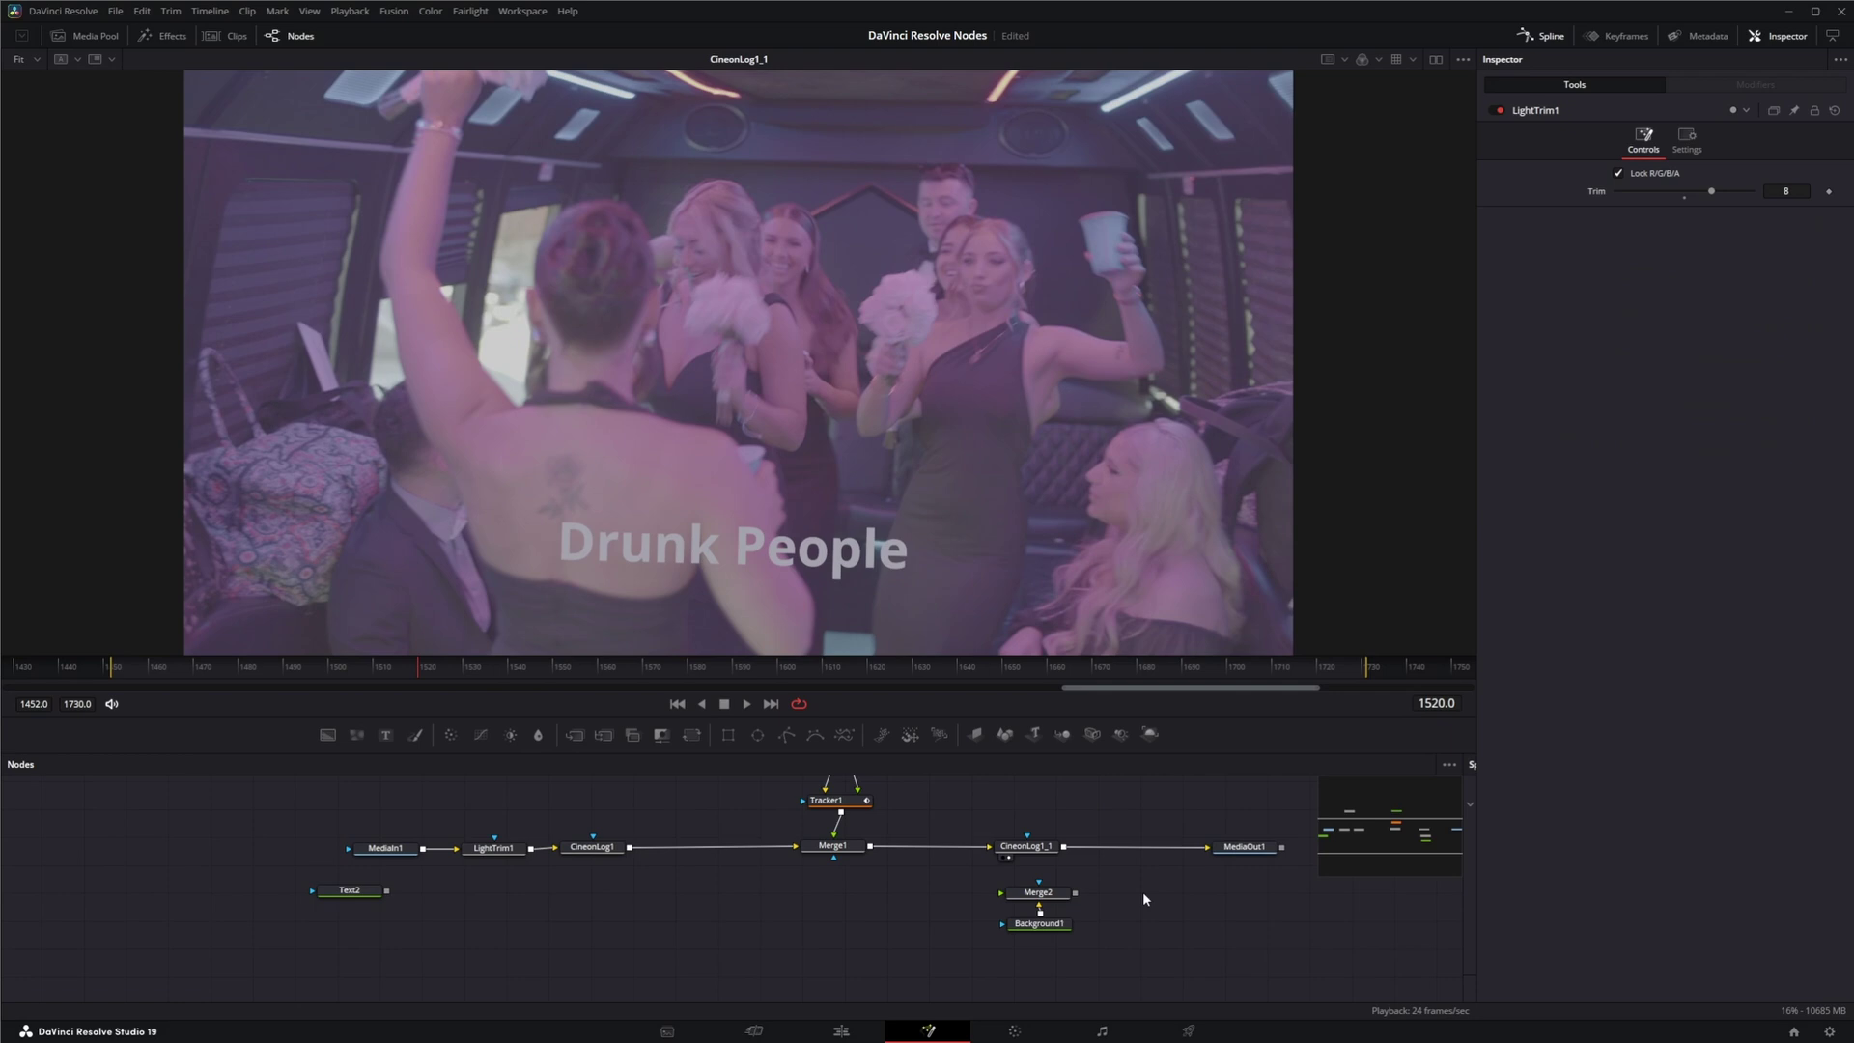
{"action": "key", "text": "ctrl+v"}
{"action": "left_click_drag", "start_coordinate": [1144, 890], "coordinate": [1139, 855]}
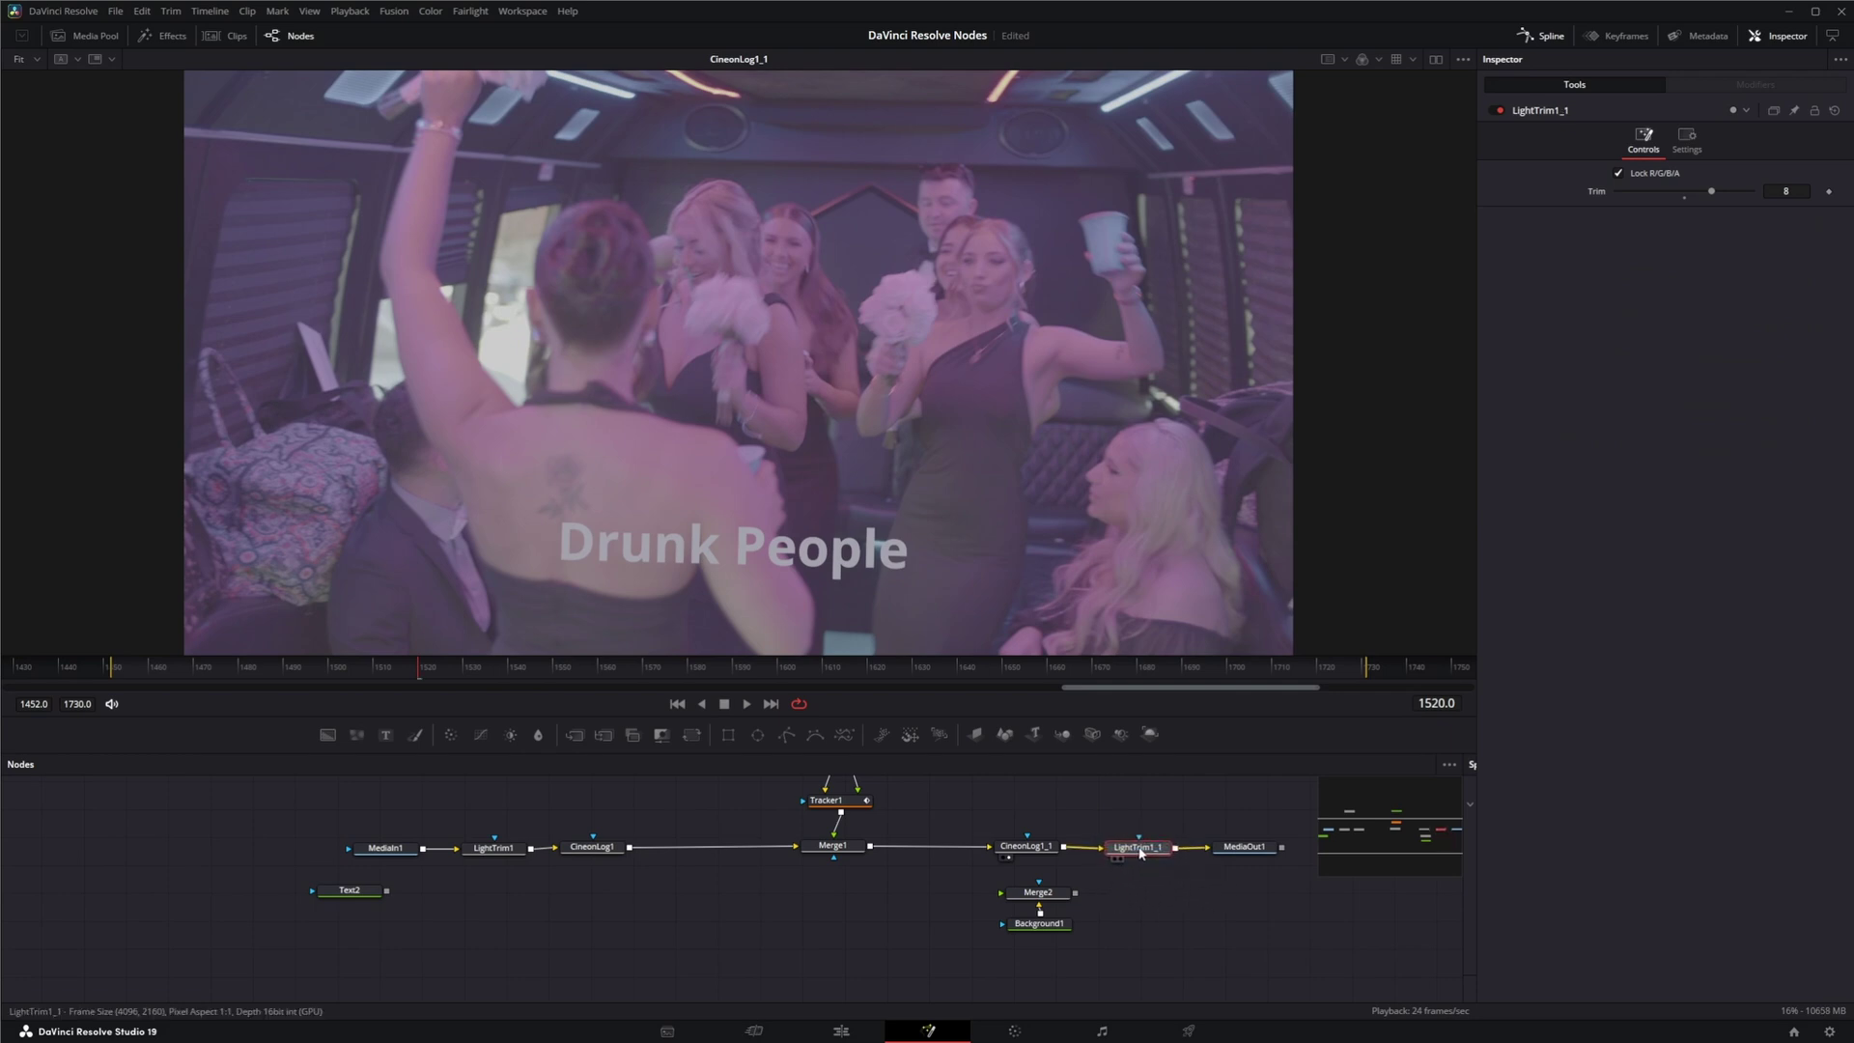
Step: View LightTrim1_1's output and set its Trim to -8 to reverse the lift
{"action": "left_click", "coordinate": [490, 853]}
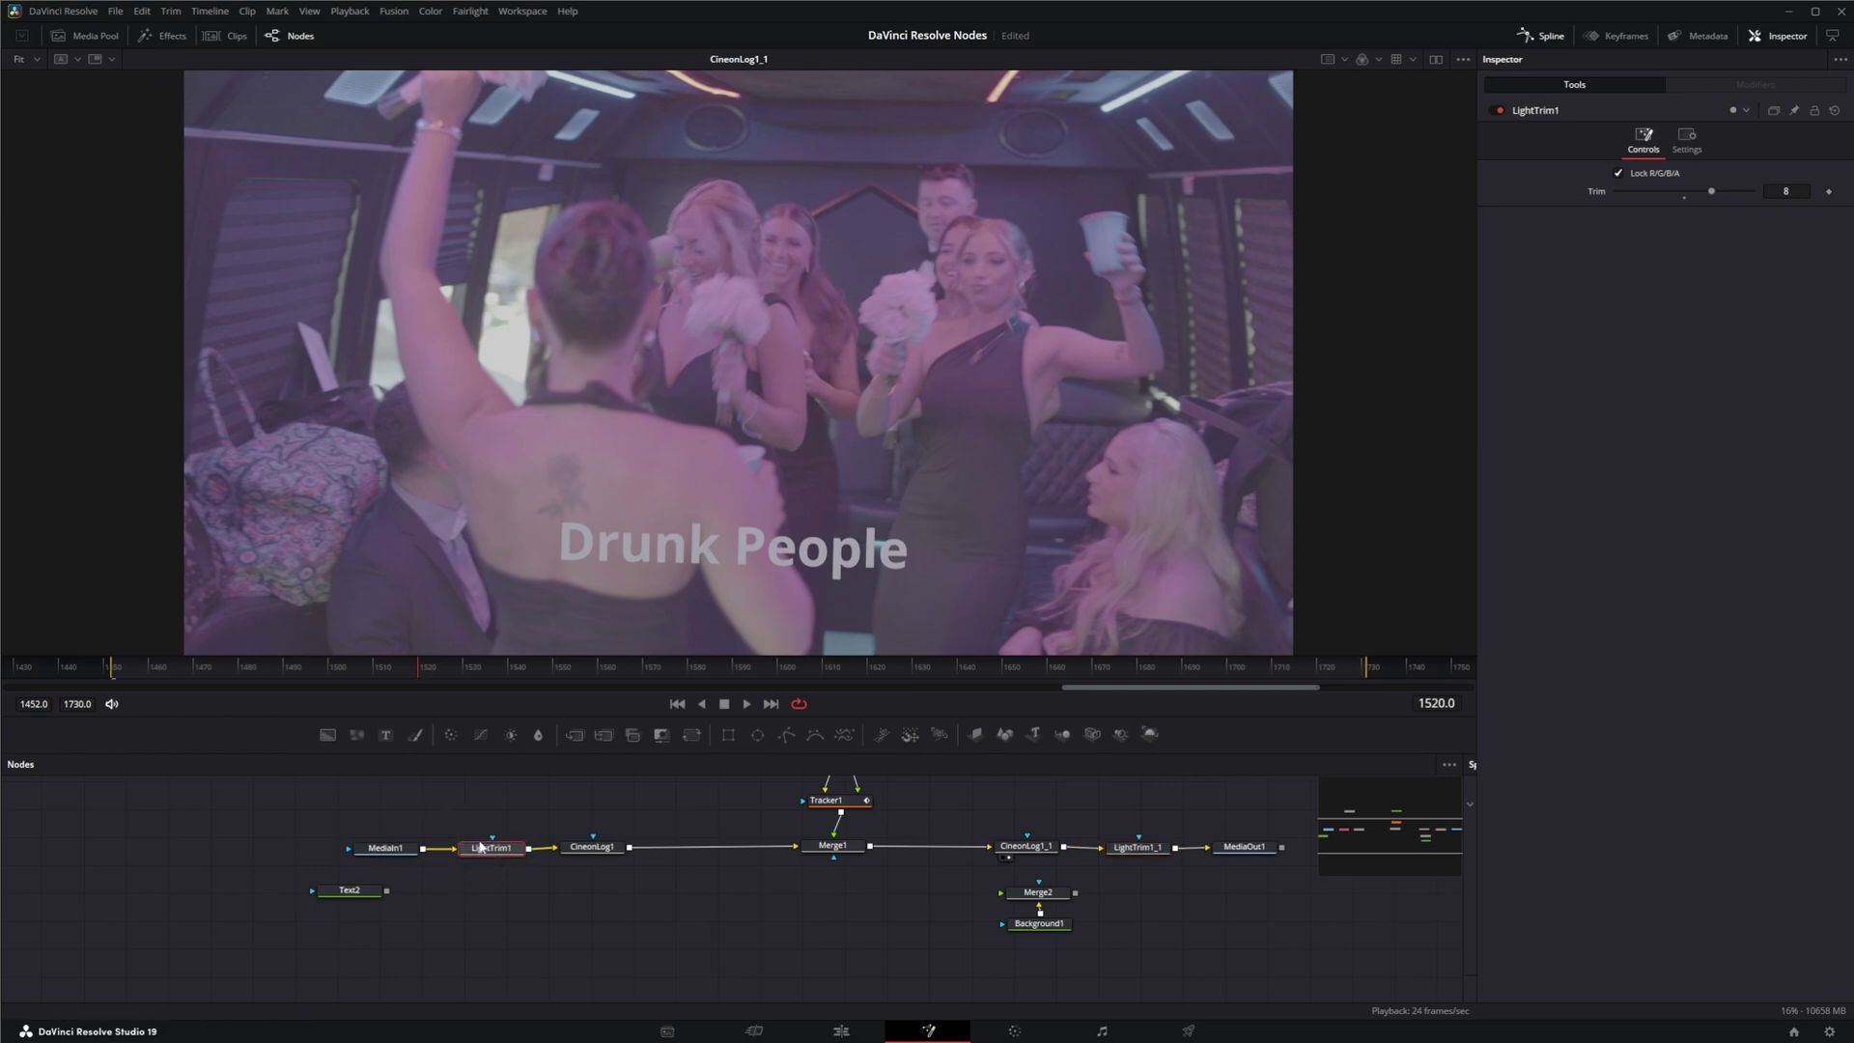
{"action": "left_click_drag", "start_coordinate": [603, 850], "coordinate": [604, 851]}
{"action": "left_click", "coordinate": [602, 850]}
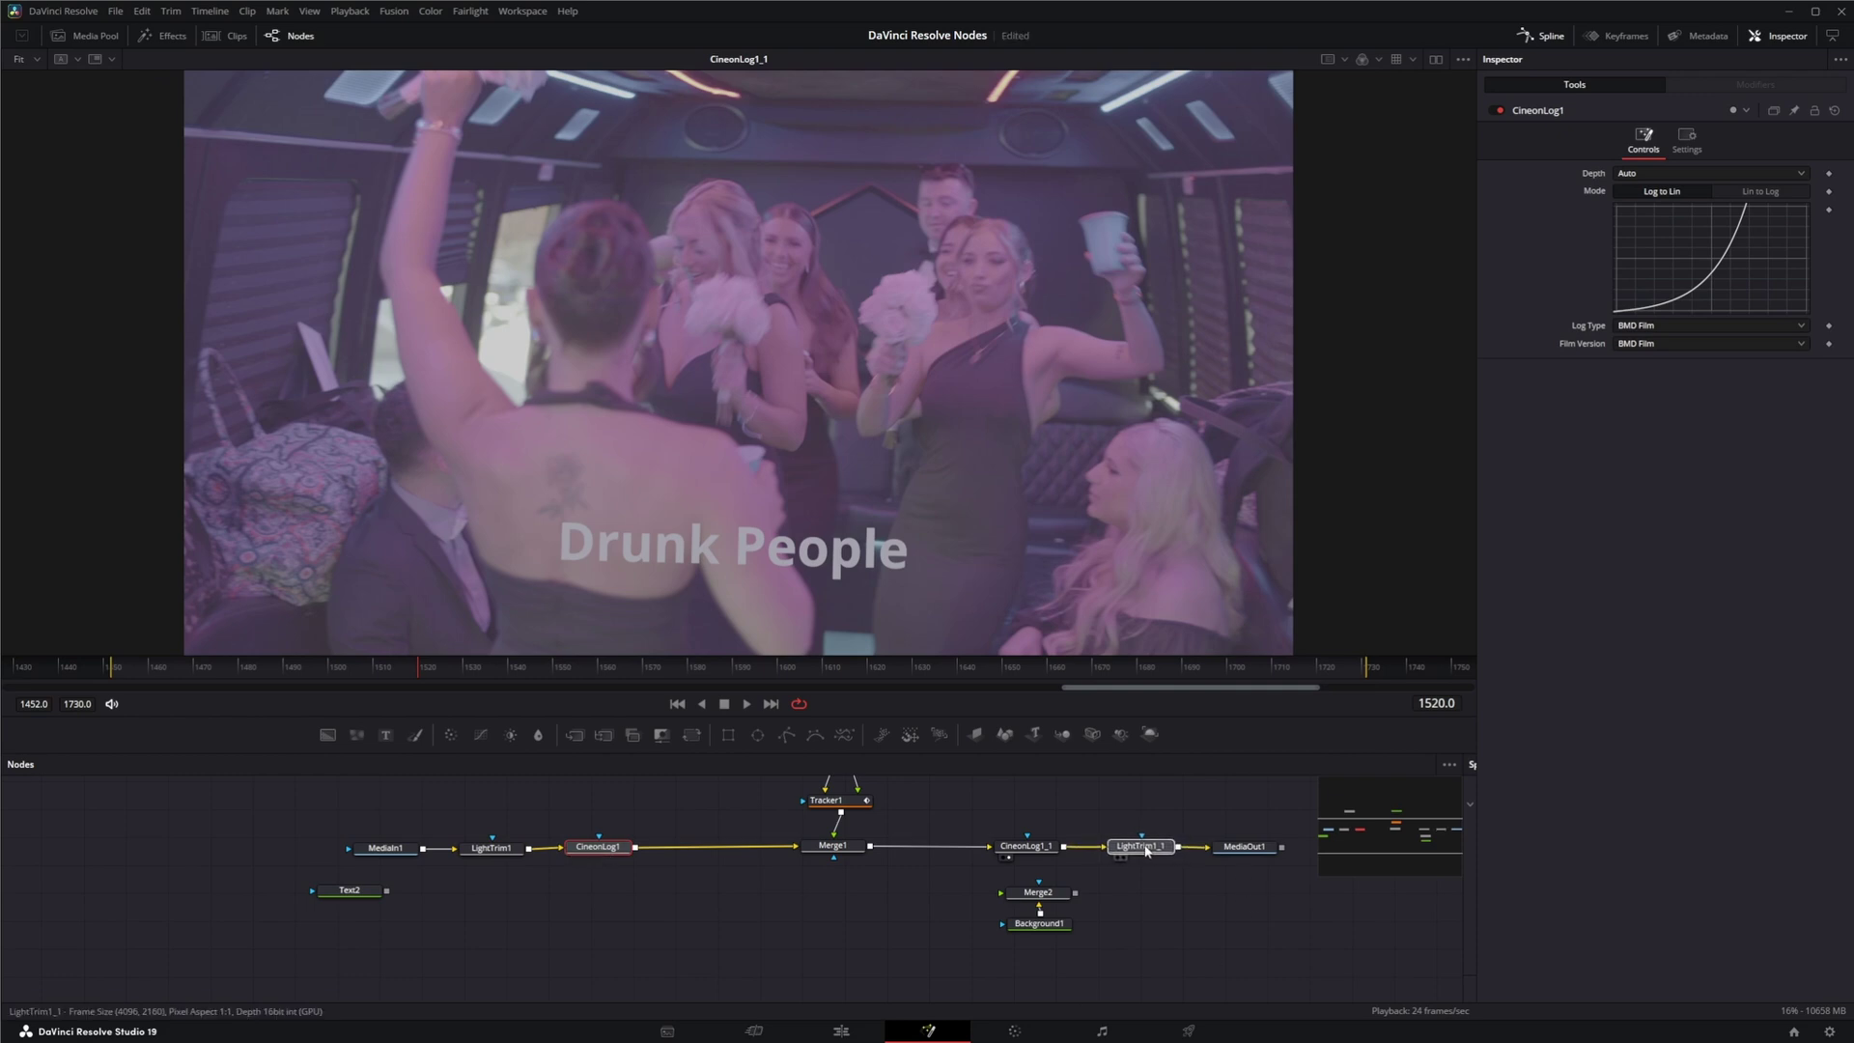
{"action": "left_click", "coordinate": [1147, 849]}
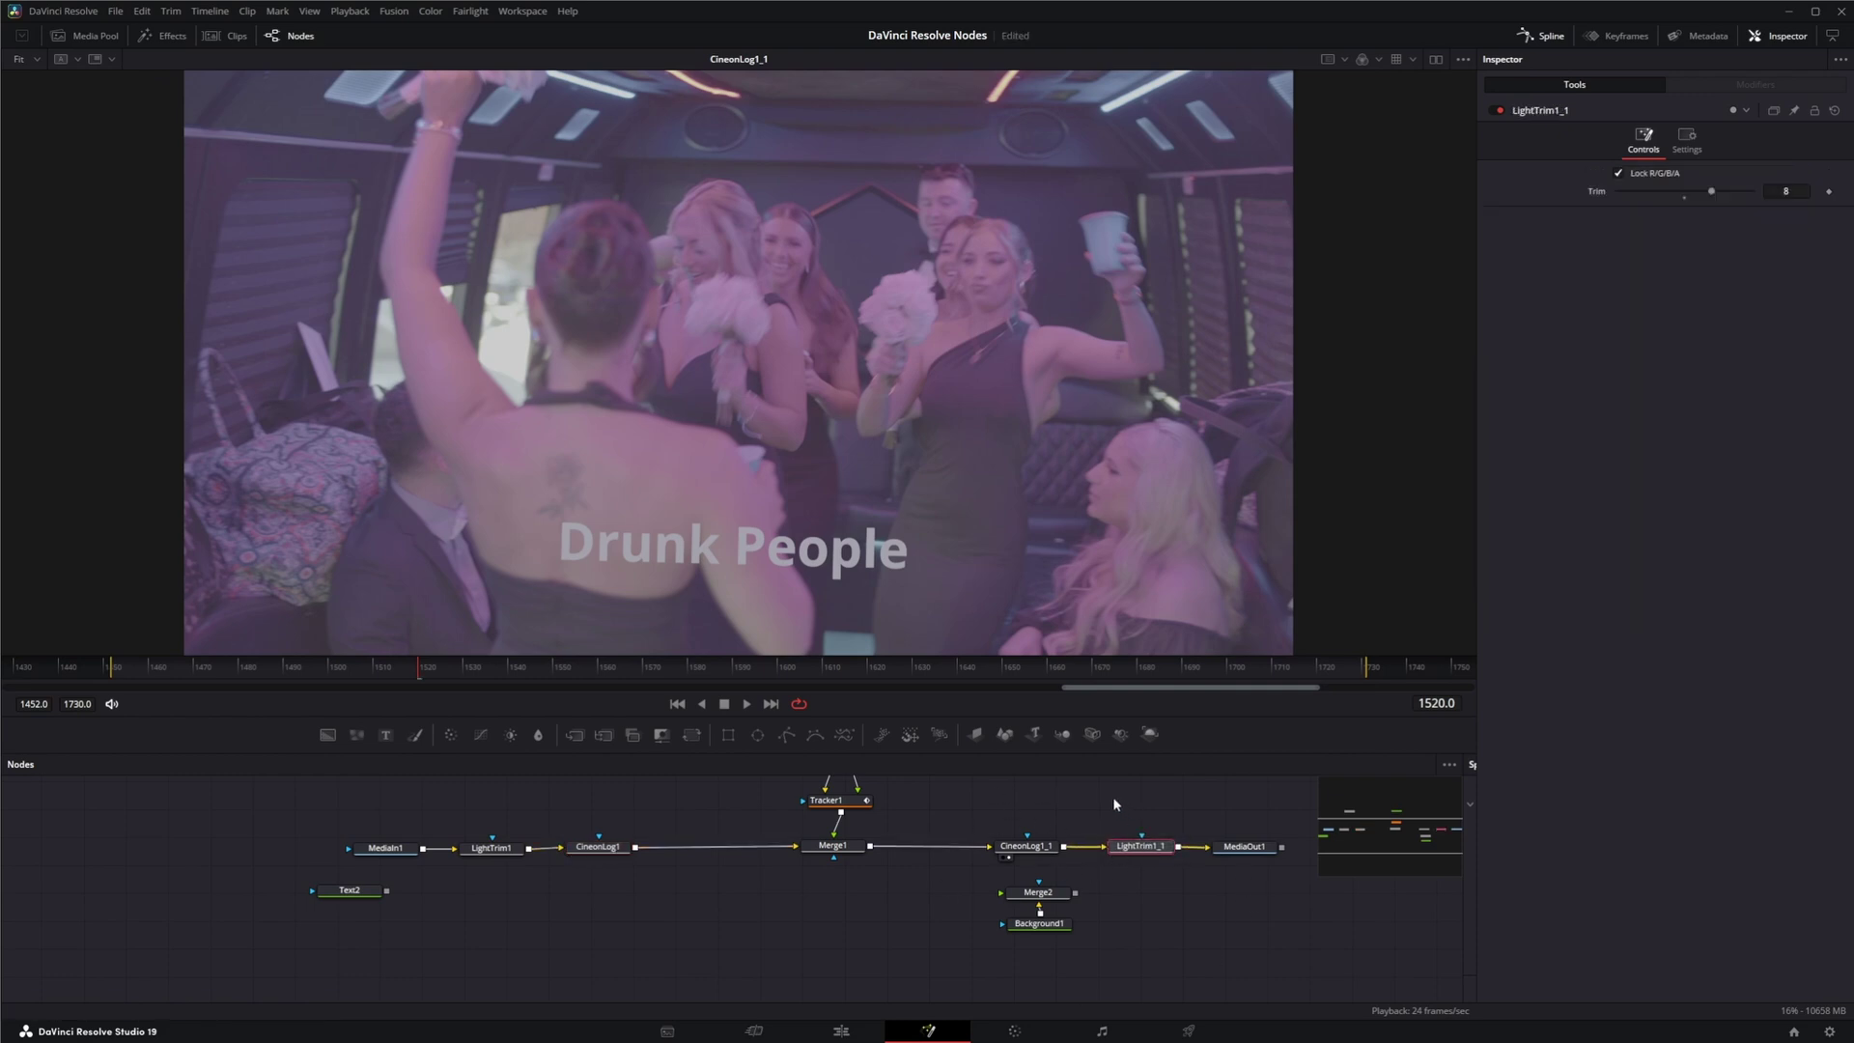
{"action": "left_click_drag", "start_coordinate": [1115, 804], "coordinate": [1231, 904]}
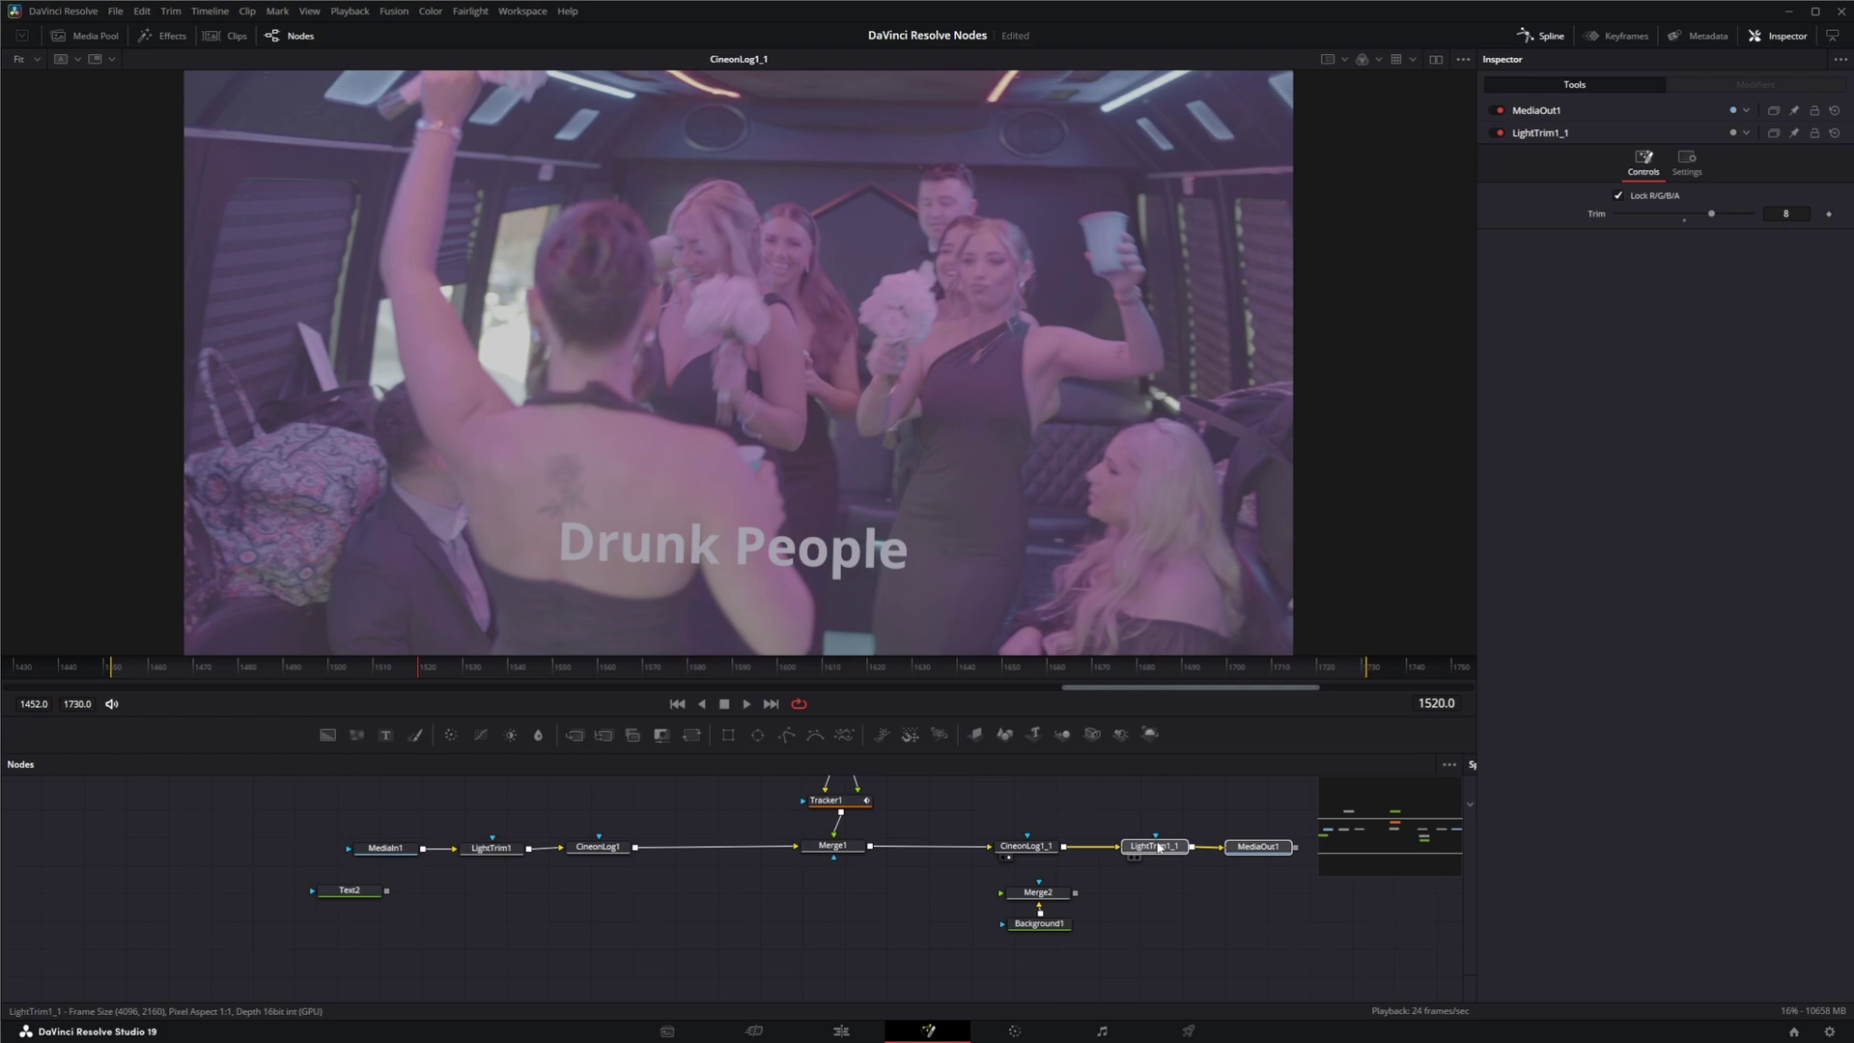
{"action": "left_click", "coordinate": [1159, 847]}
{"action": "left_click_drag", "start_coordinate": [1171, 849], "coordinate": [1225, 587]}
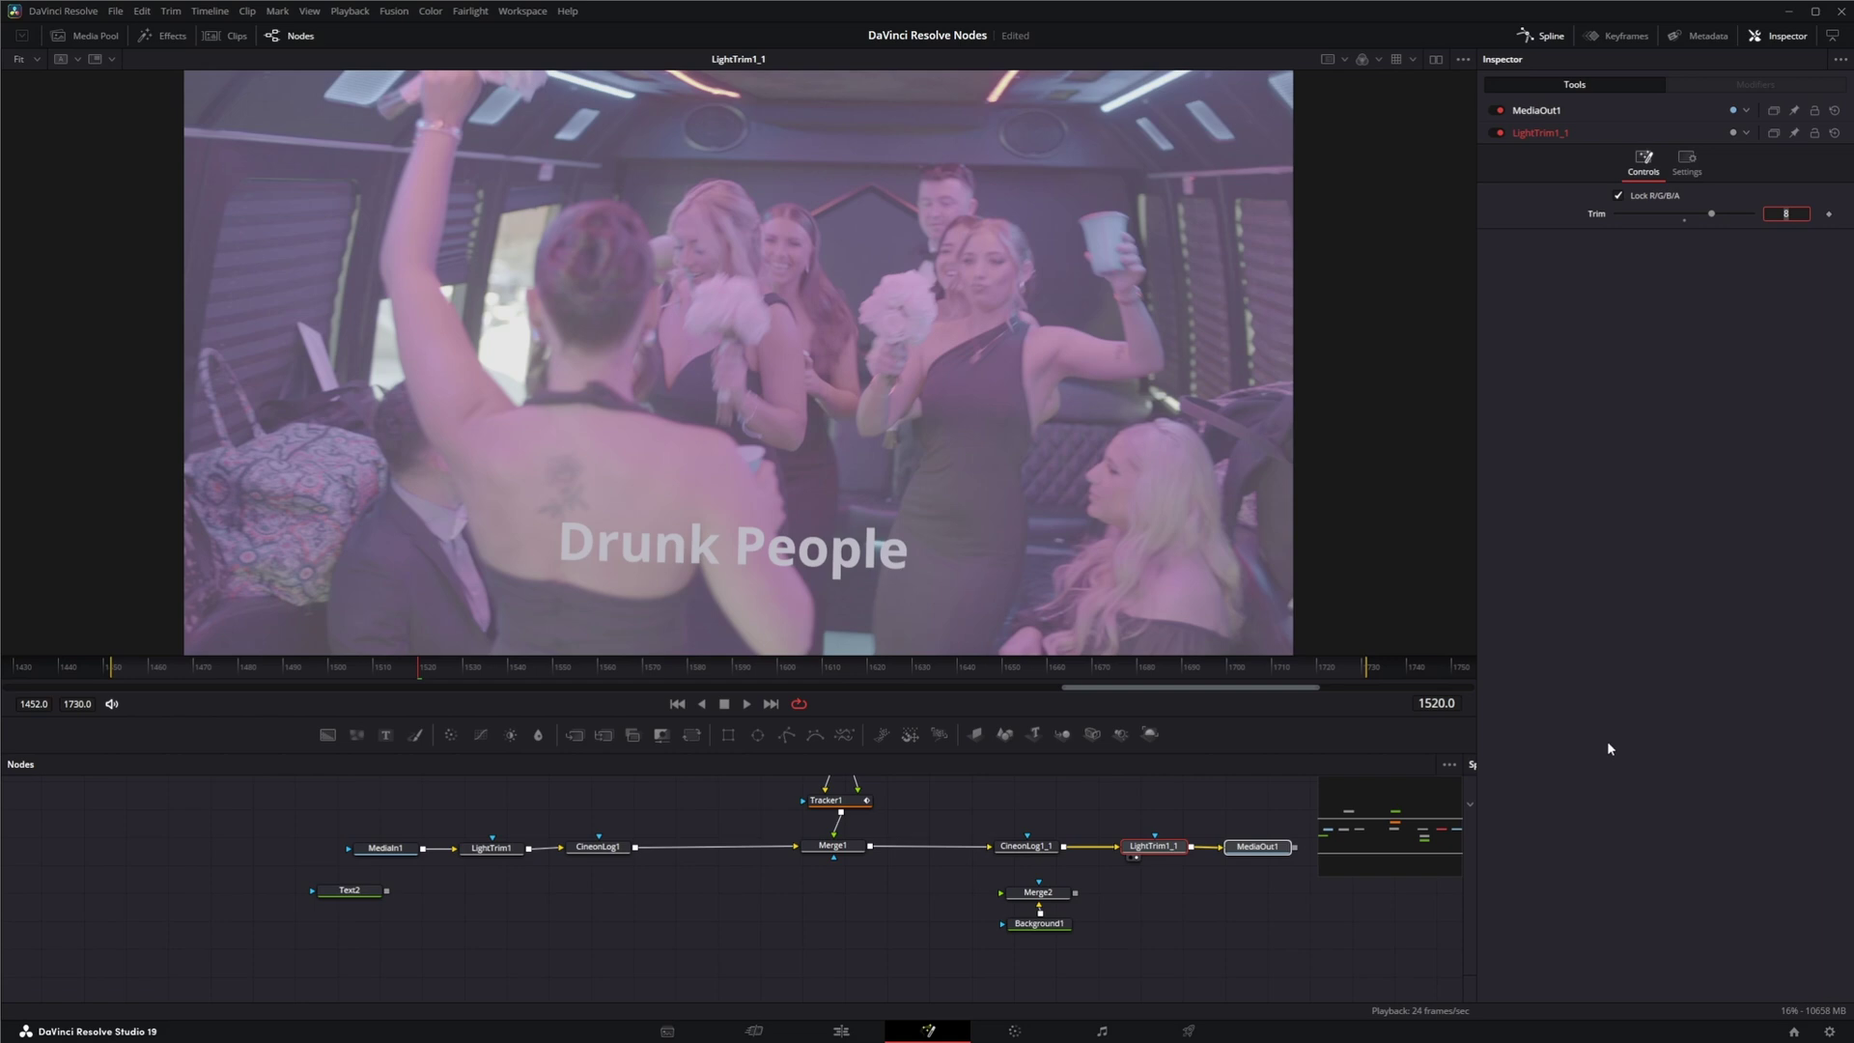
{"action": "key", "text": "Return"}
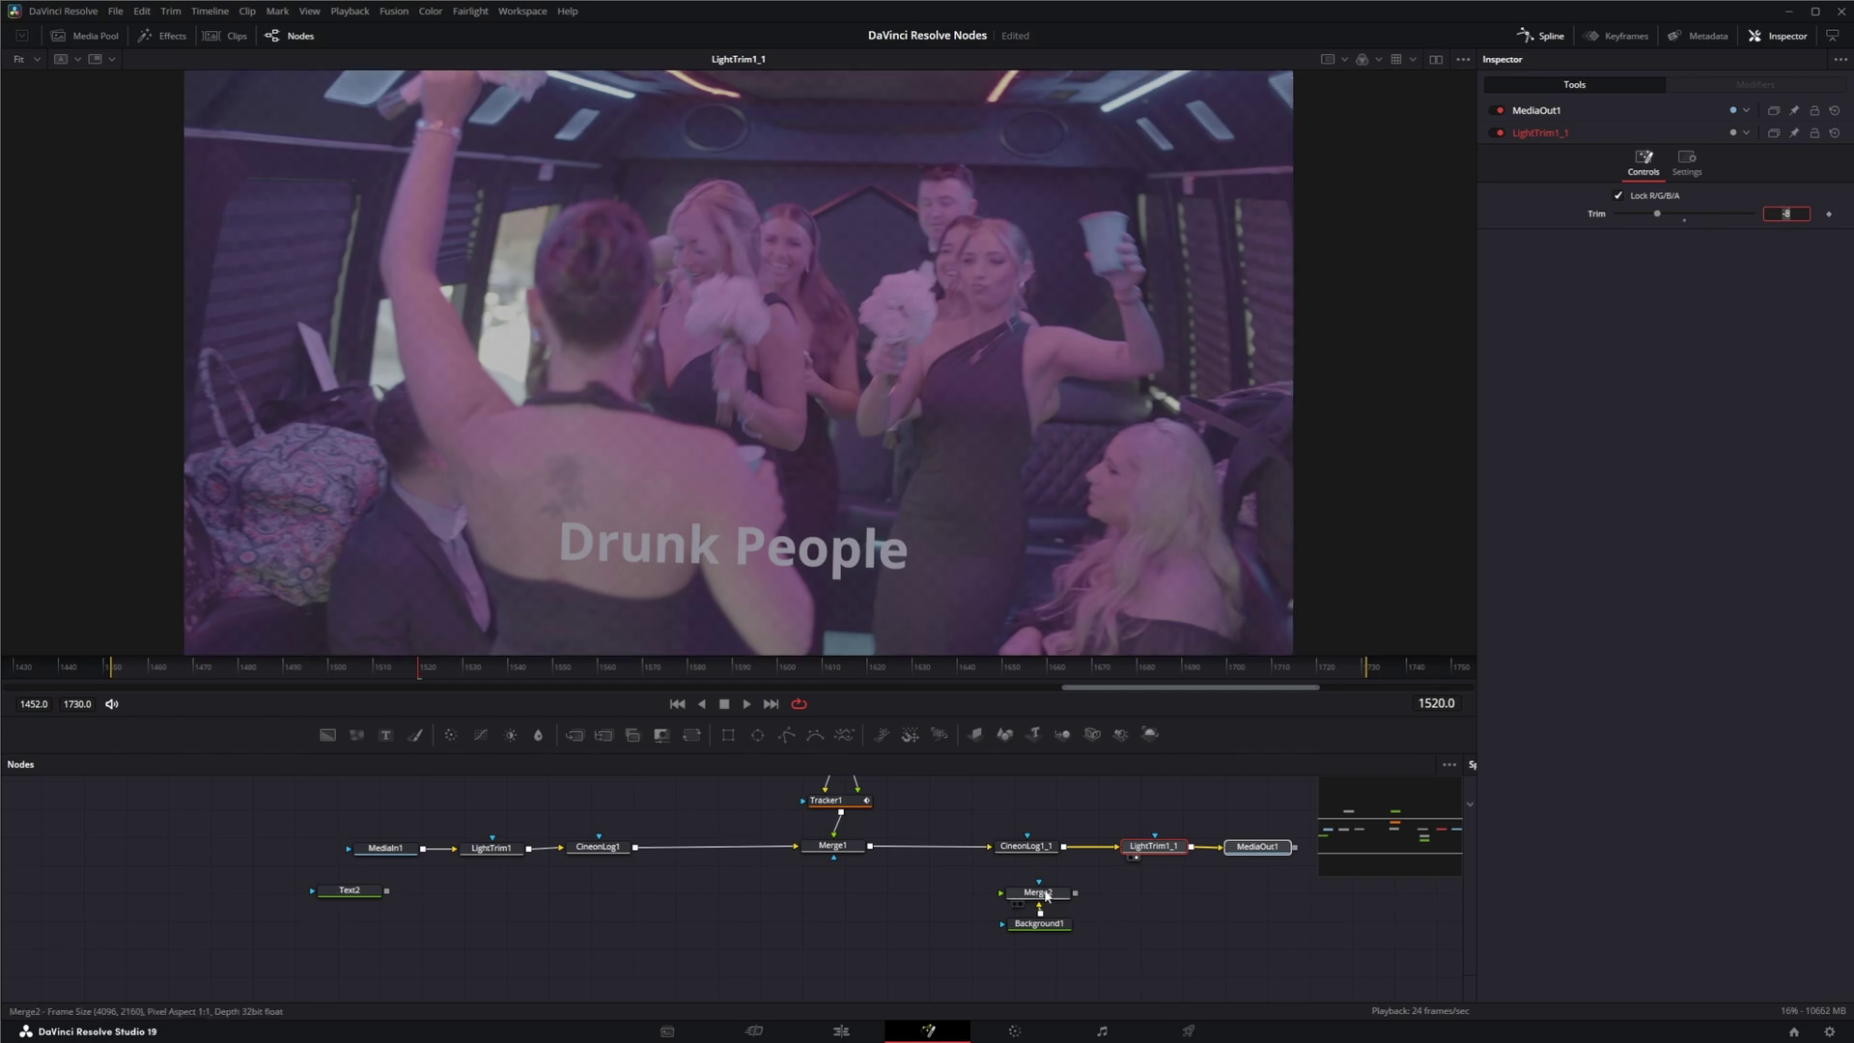
Step: Wire LightTrim1_1 into Merge2's foreground over Background1, compare MediaIn1 with MediaOut1, and play
{"action": "left_click_drag", "start_coordinate": [987, 886], "coordinate": [1346, 848]}
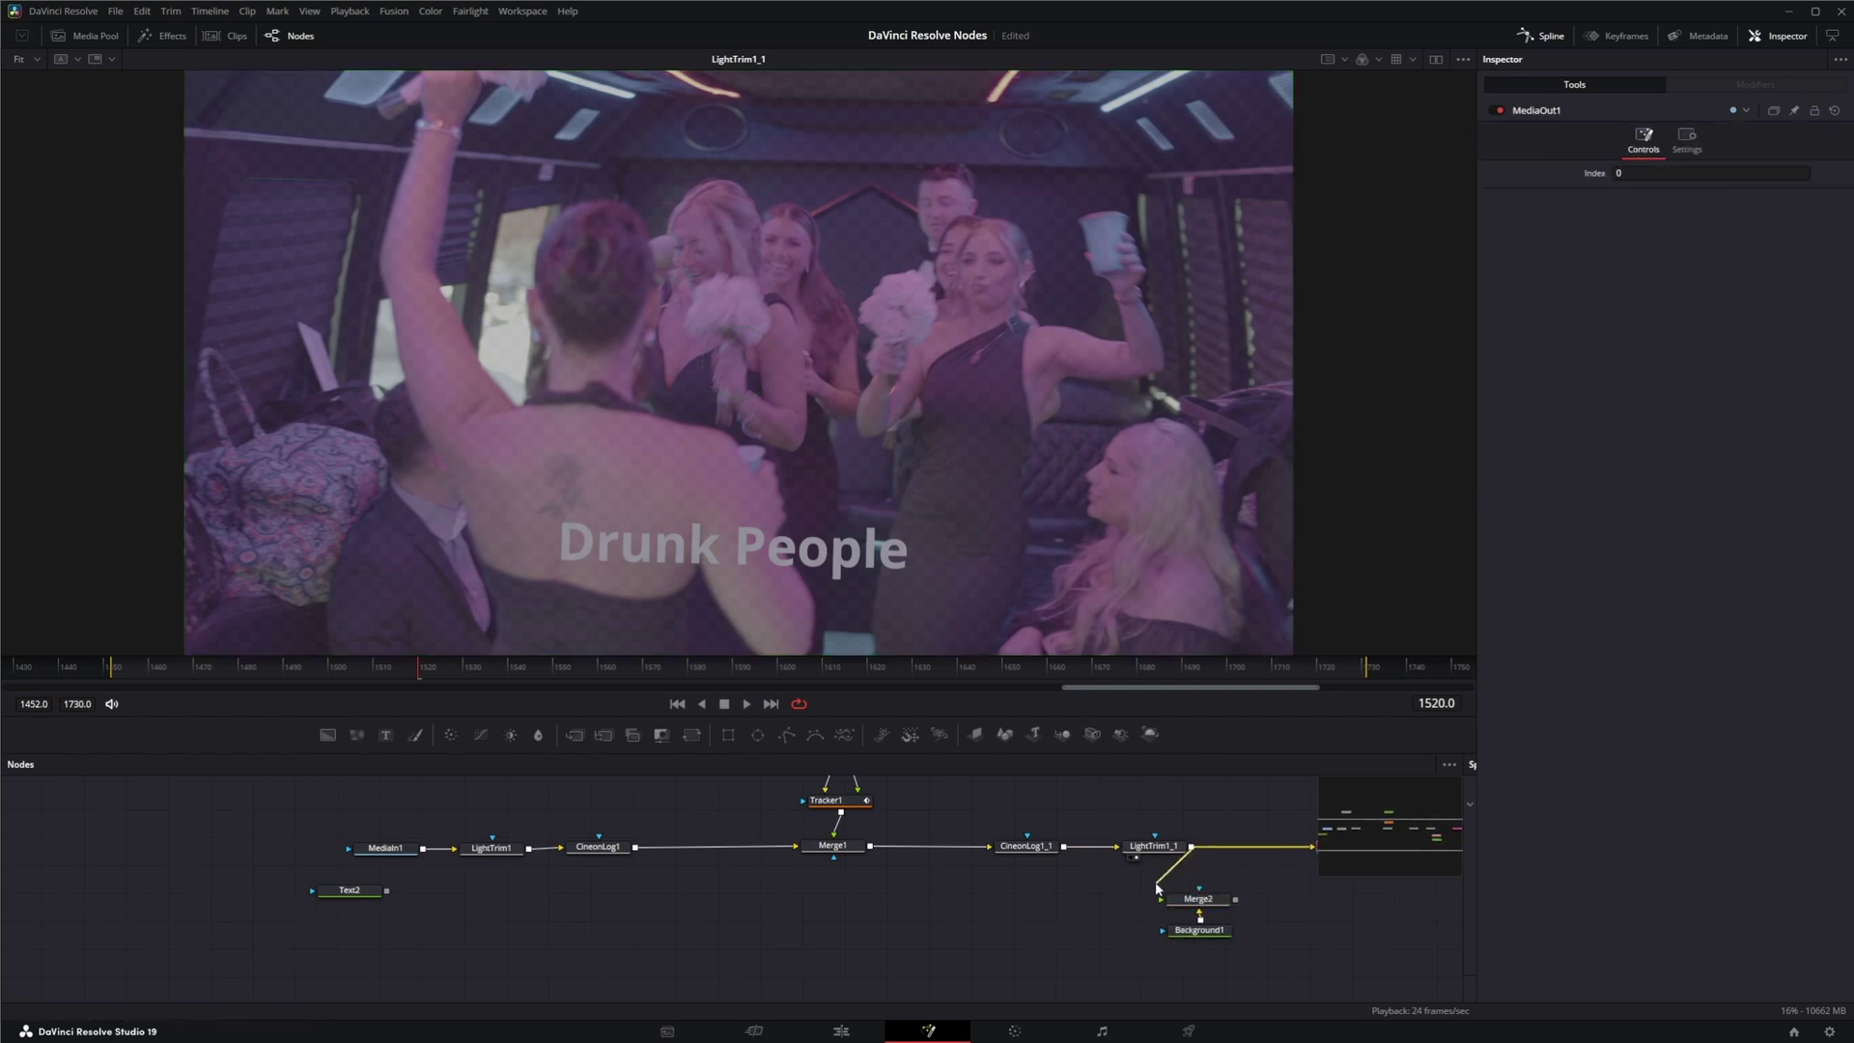
{"action": "left_click_drag", "start_coordinate": [1156, 908], "coordinate": [1215, 853]}
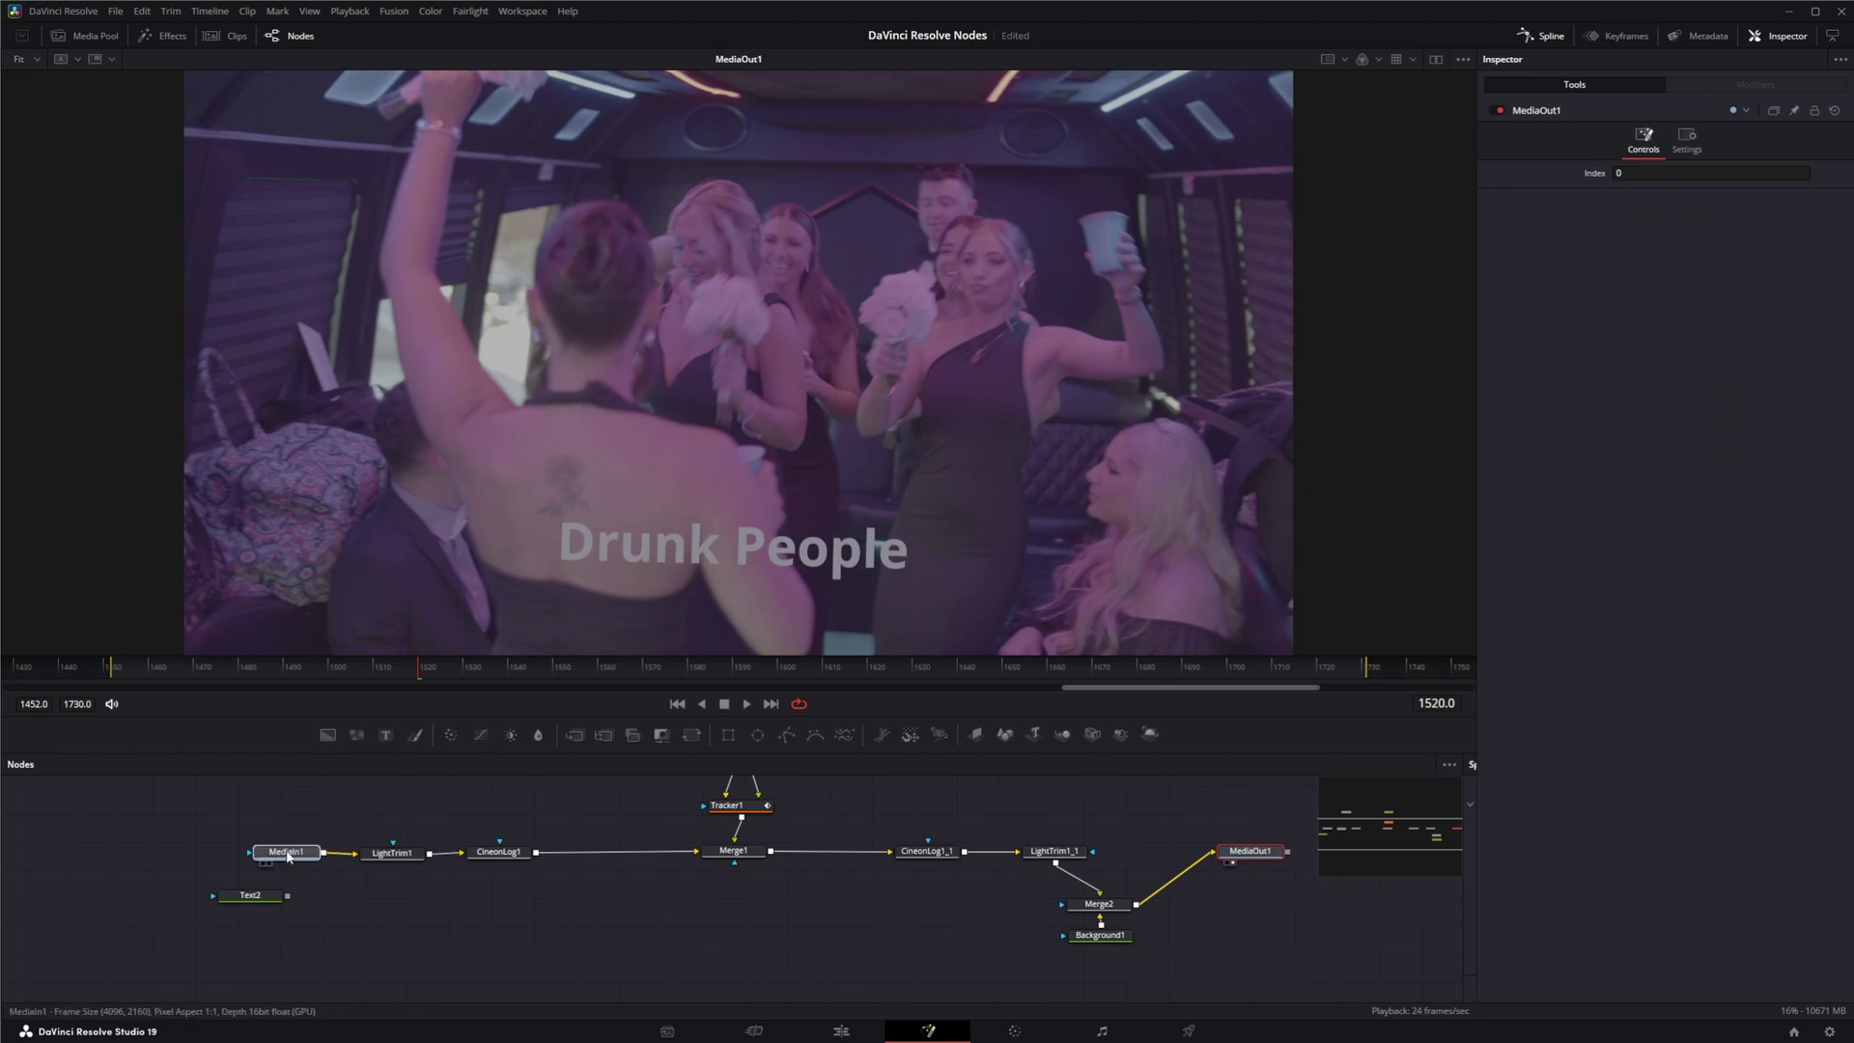
{"action": "left_click_drag", "start_coordinate": [334, 488], "coordinate": [334, 487]}
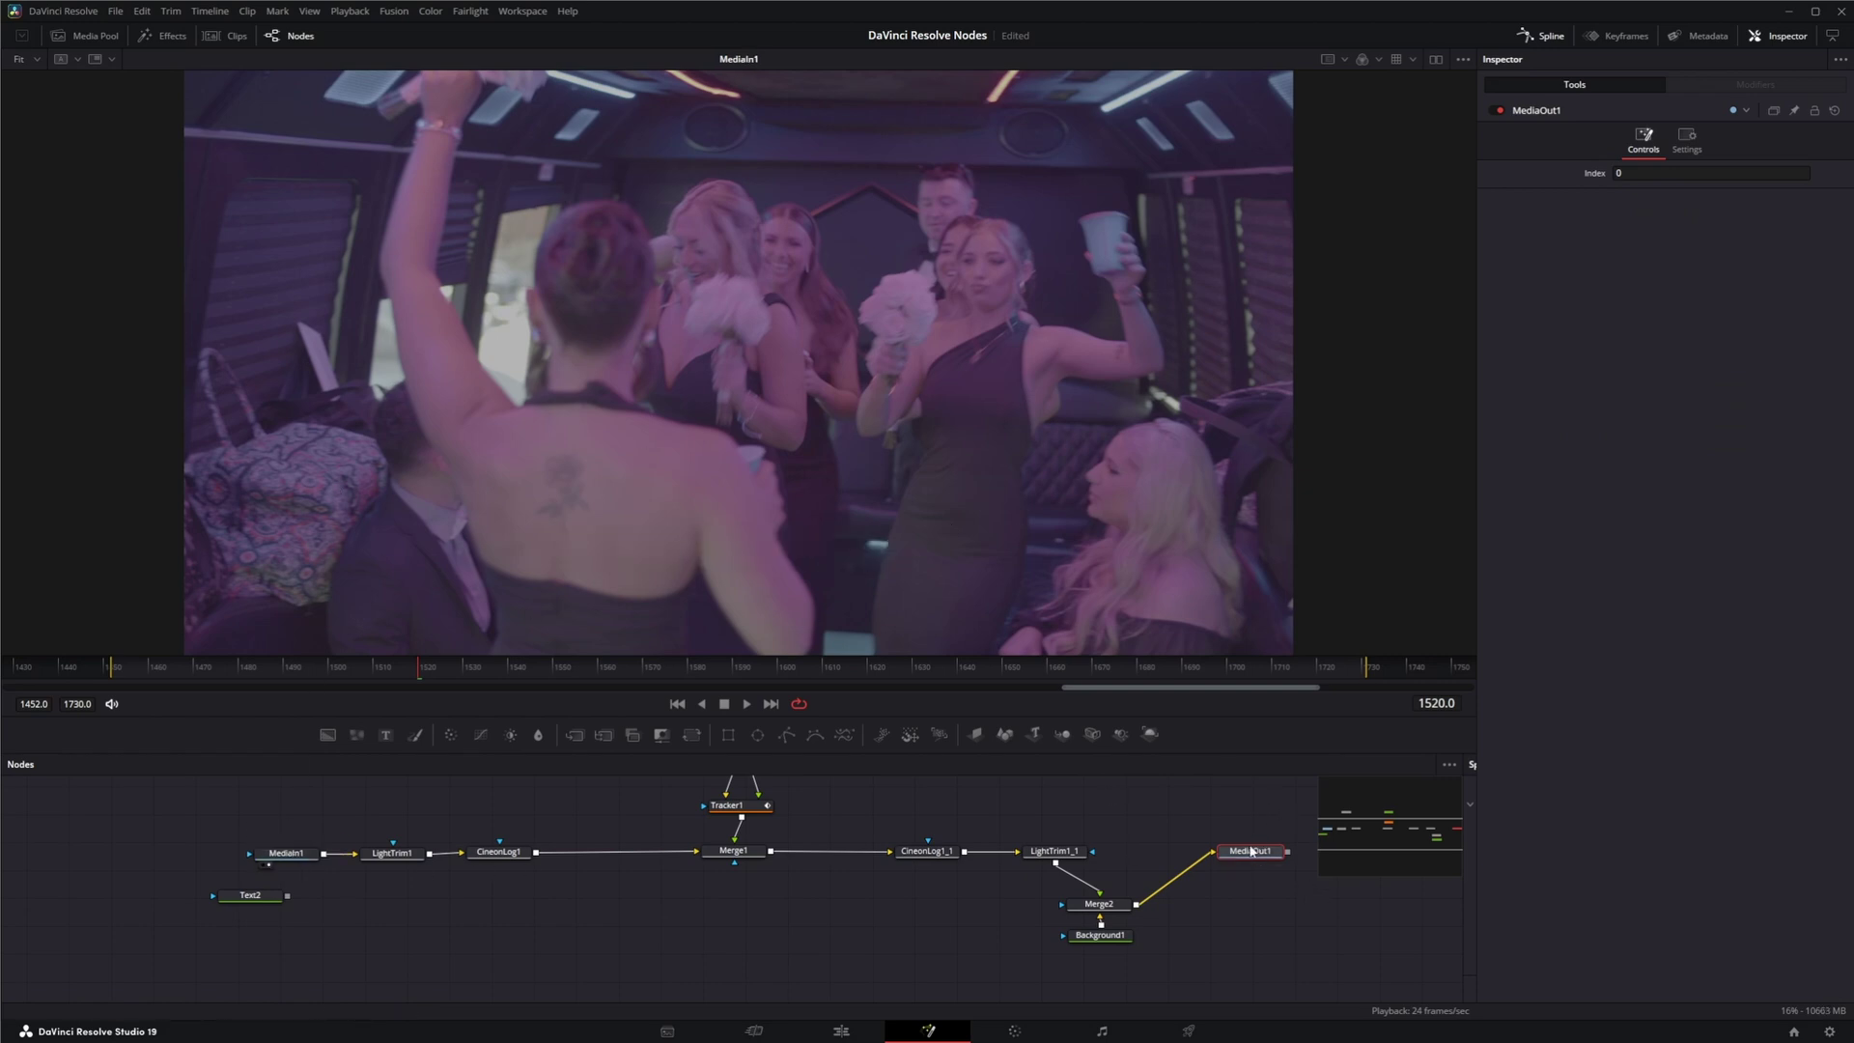
{"action": "left_click_drag", "start_coordinate": [1252, 853], "coordinate": [1189, 544]}
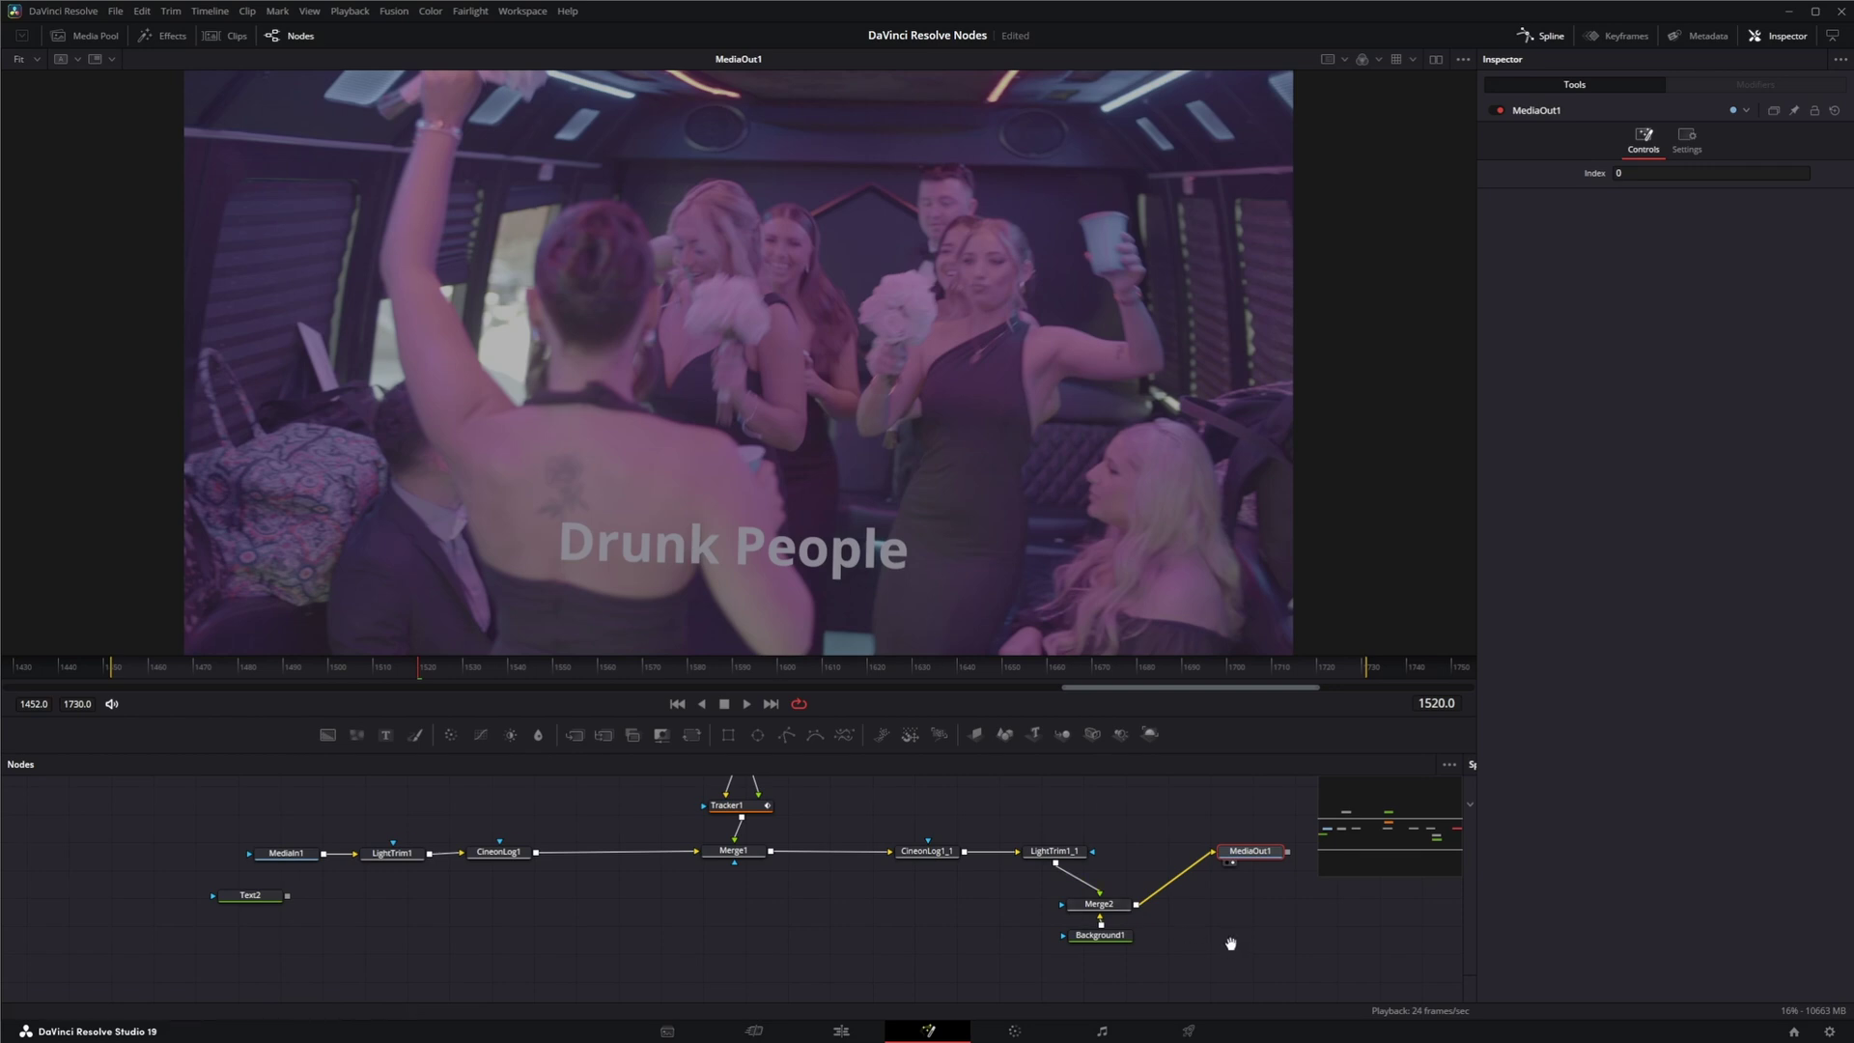
{"action": "left_click_drag", "start_coordinate": [1231, 944], "coordinate": [1257, 947]}
{"action": "left_click", "coordinate": [748, 704]}
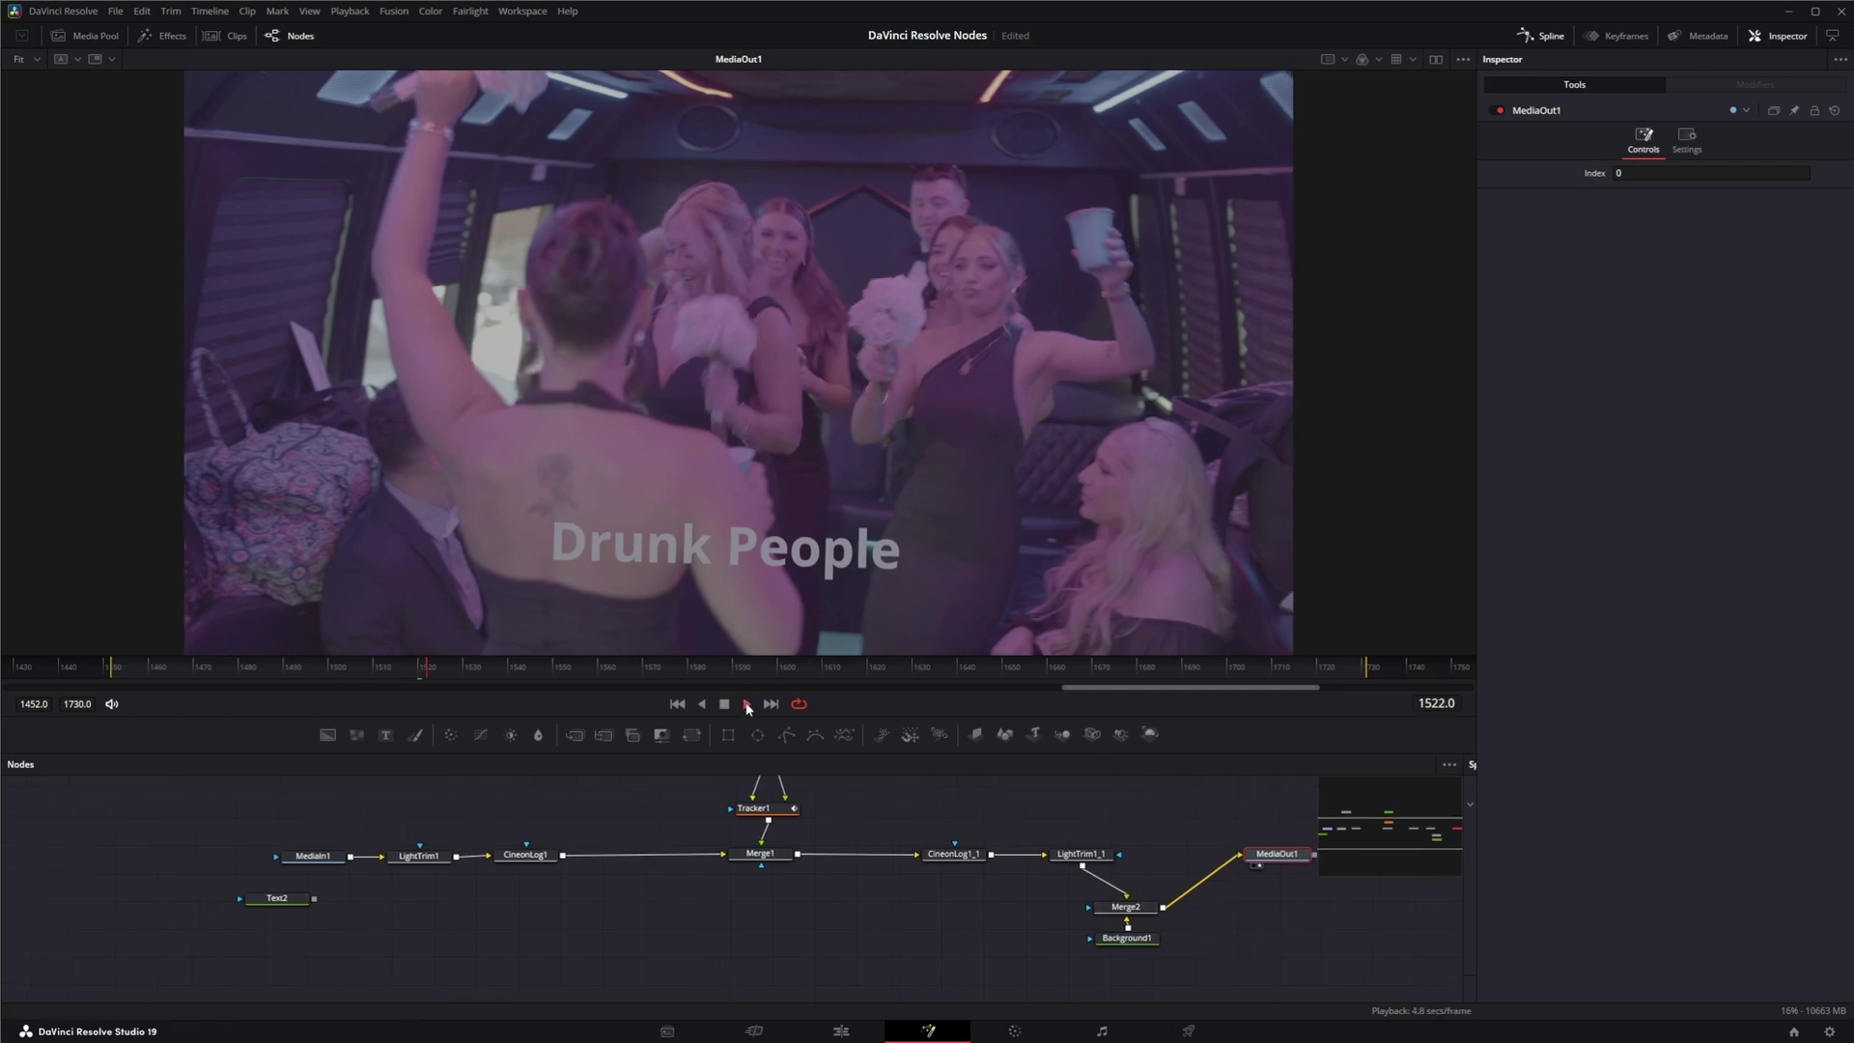